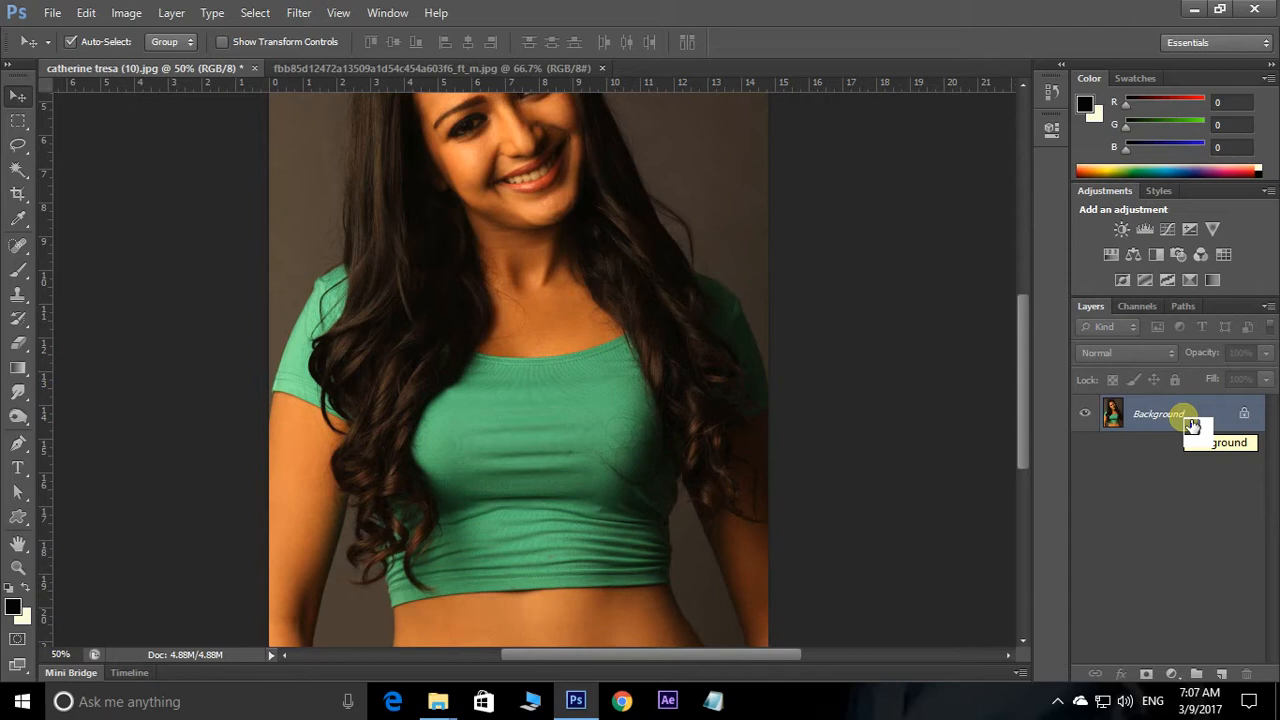
- Duplicate the Background layer and apply a Gaussian Blur with a 9.0 pixel radius to the copy
{"action": "double_click", "coordinate": [1192, 426]}
{"action": "key", "text": "ctrl+j"}
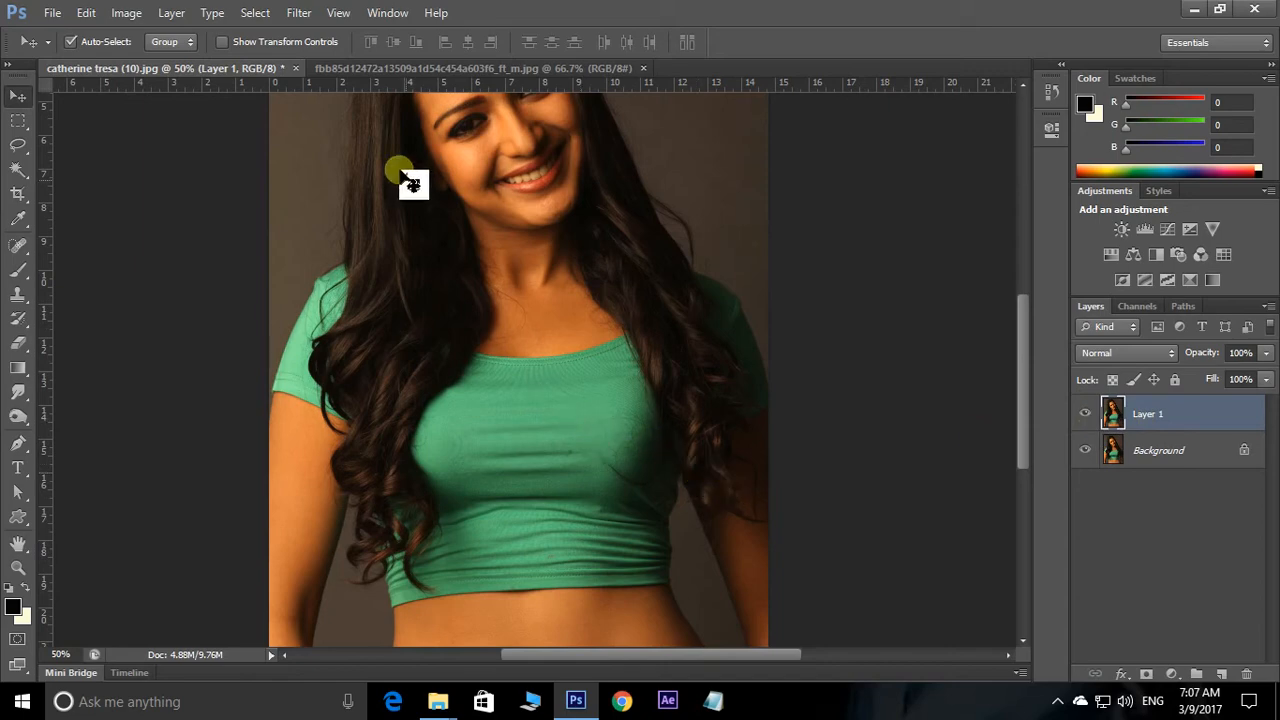
{"action": "left_click", "coordinate": [313, 18]}
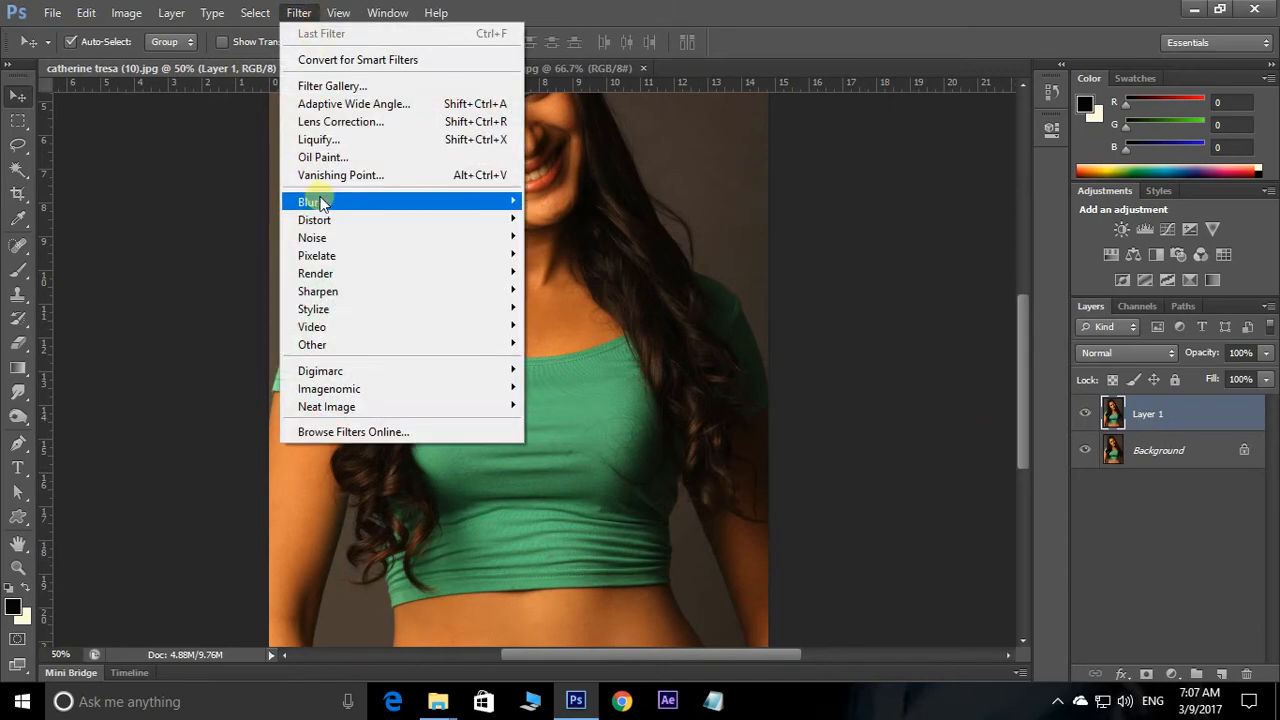
{"action": "mouse_move", "coordinate": [322, 205]}
{"action": "left_click", "coordinate": [588, 334]}
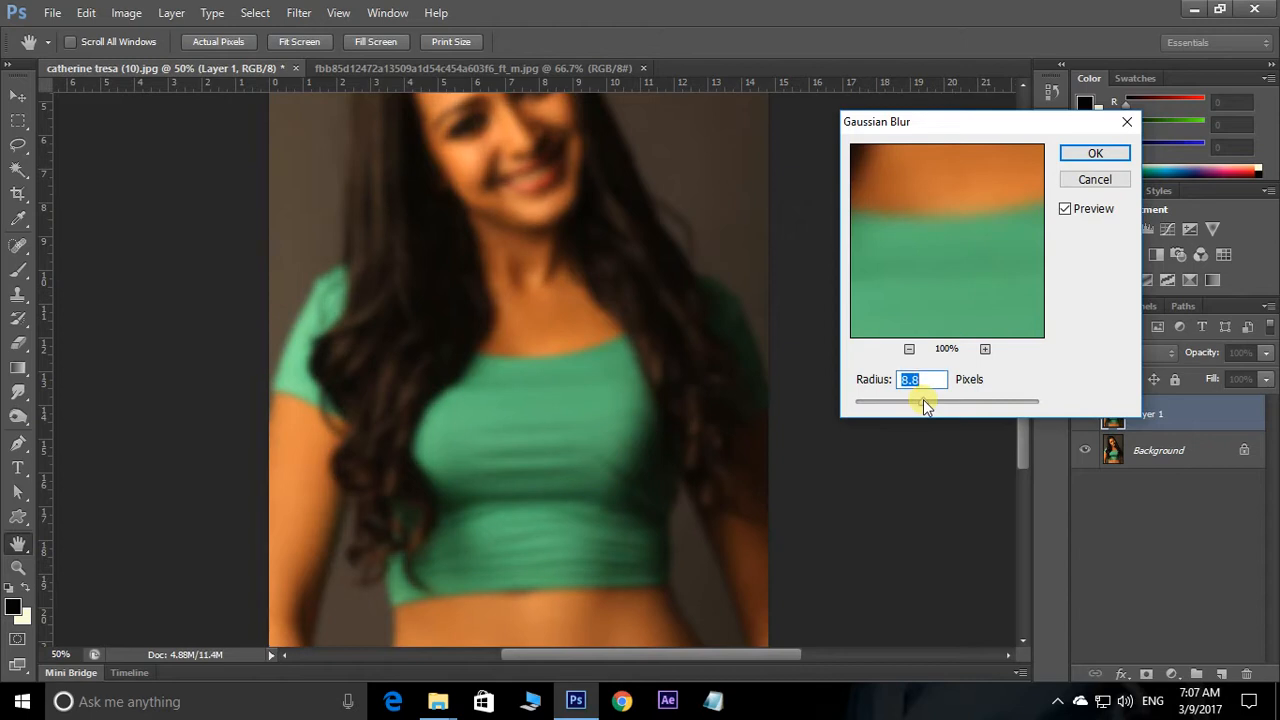
{"action": "left_click_drag", "start_coordinate": [923, 399], "coordinate": [927, 404]}
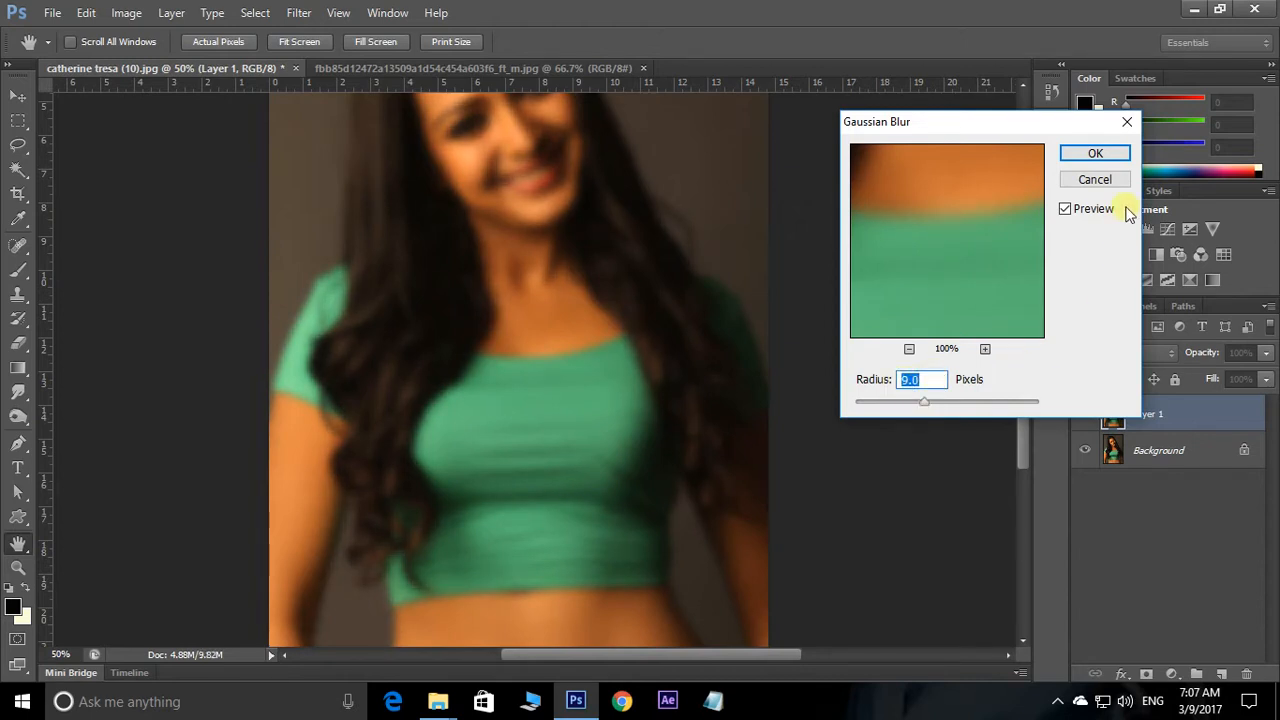
{"action": "left_click", "coordinate": [1100, 154]}
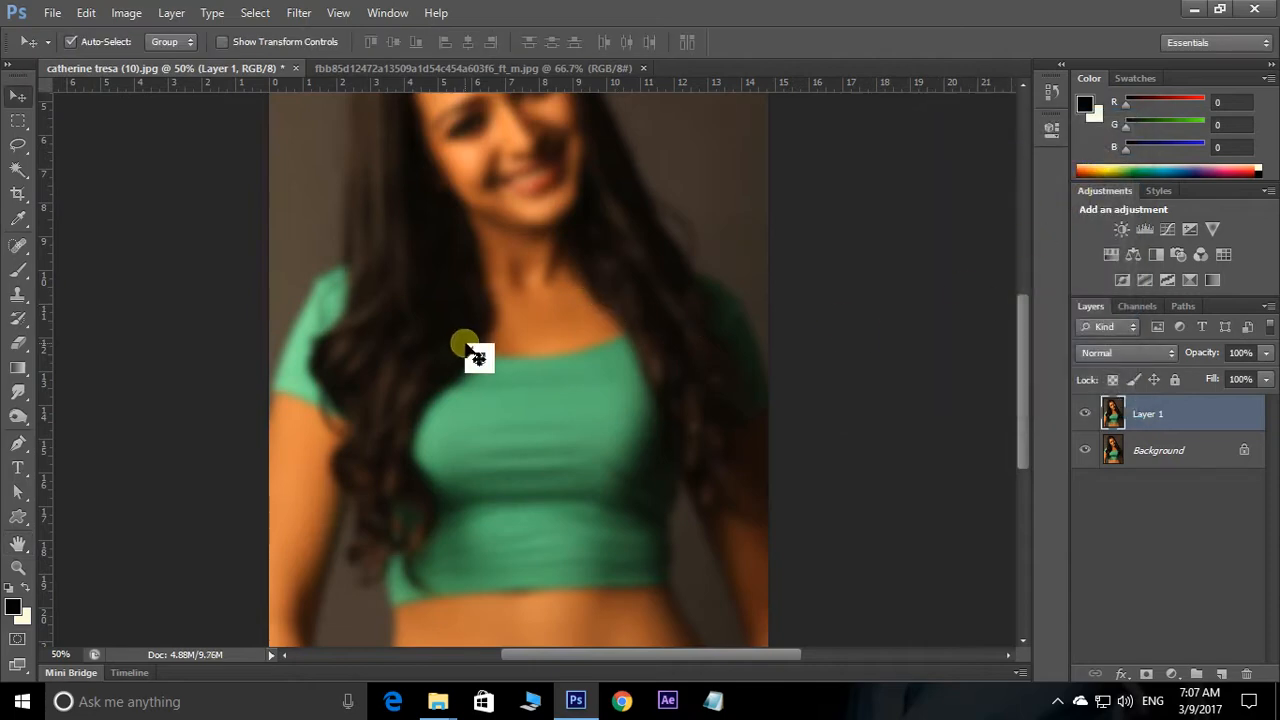
- Save the document as a Photoshop file named Displacement on the Desktop, and delete the blurred layer
{"action": "left_click", "coordinate": [50, 12]}
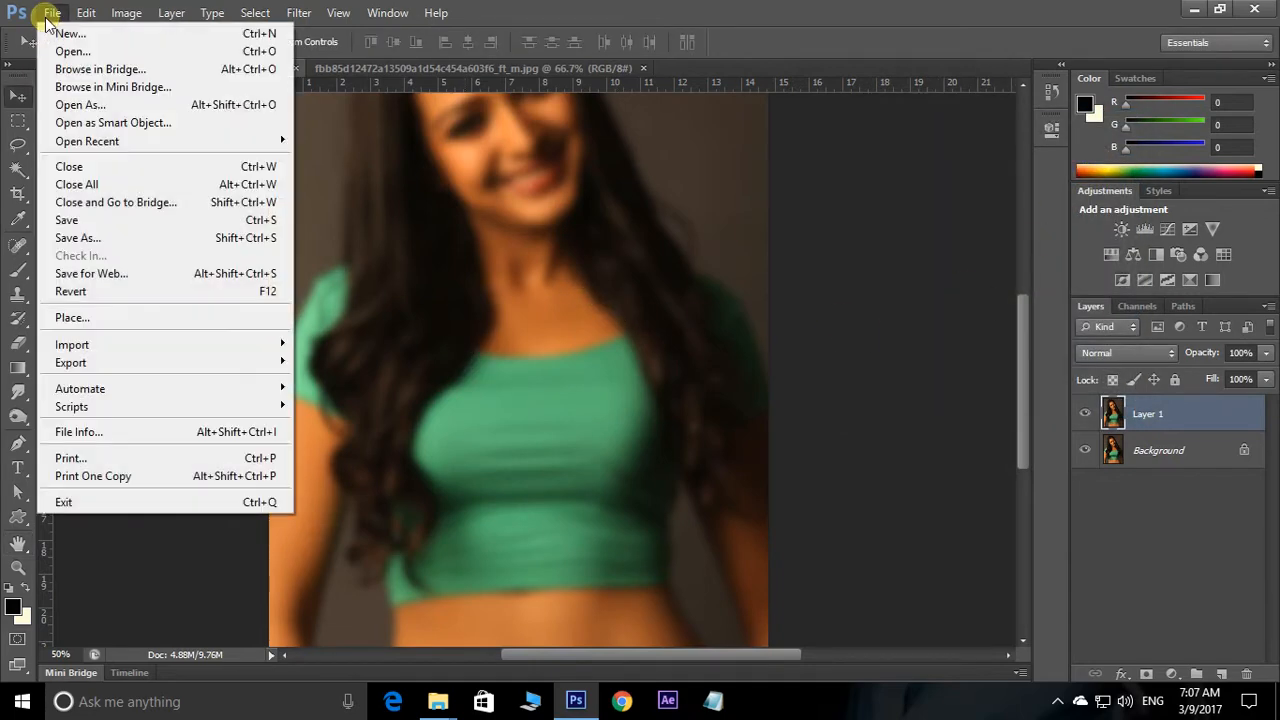
{"action": "left_click", "coordinate": [80, 238]}
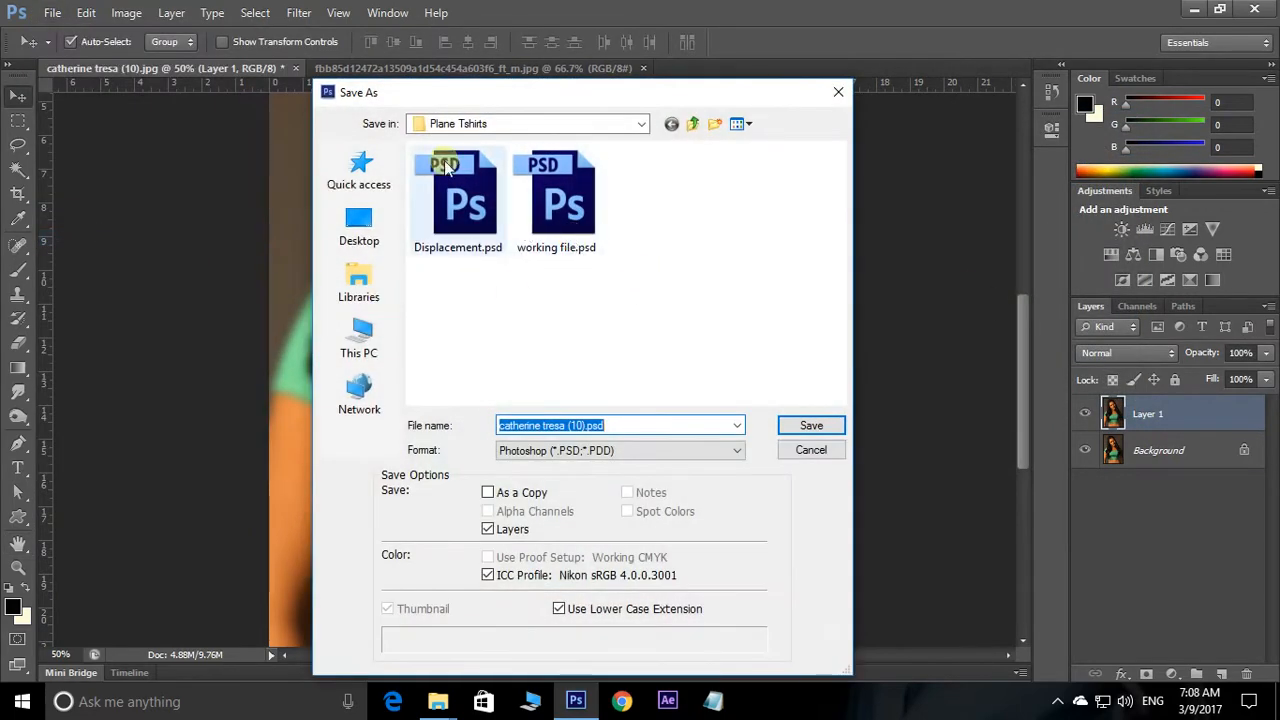
{"action": "left_click", "coordinate": [450, 124]}
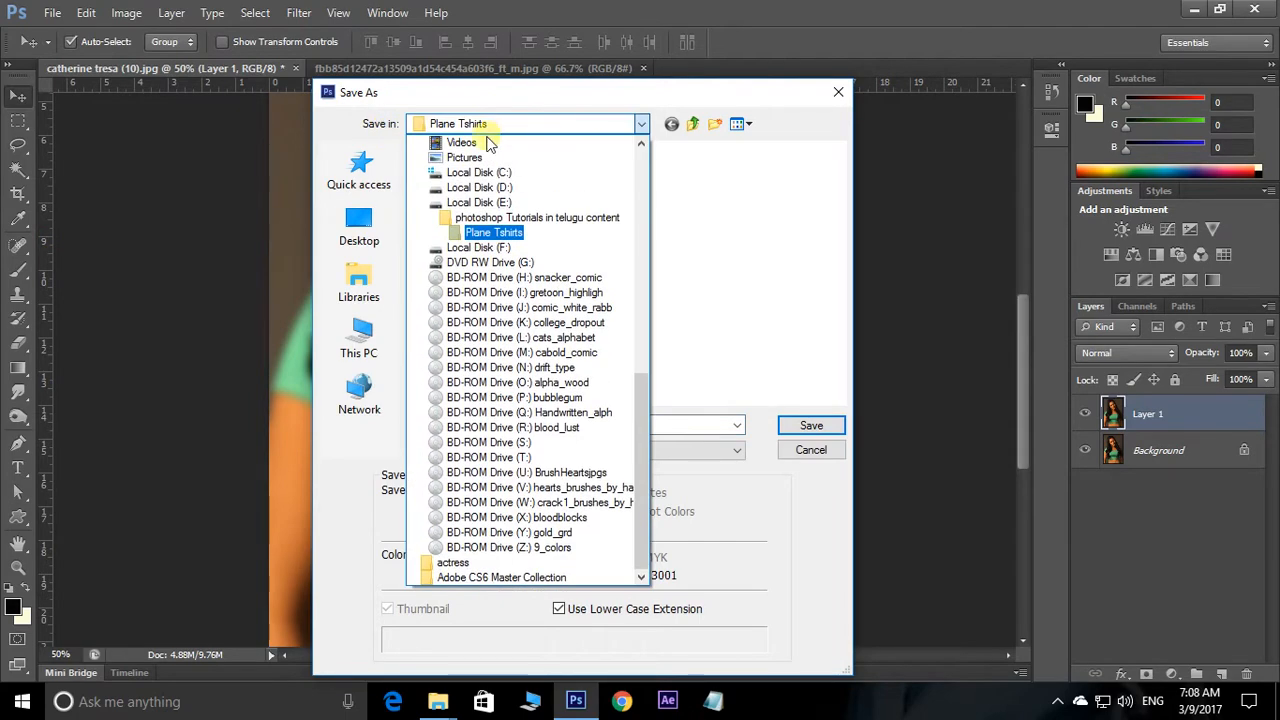
{"action": "scroll", "coordinate": [505, 170], "scroll_direction": "up", "scroll_amount": 10}
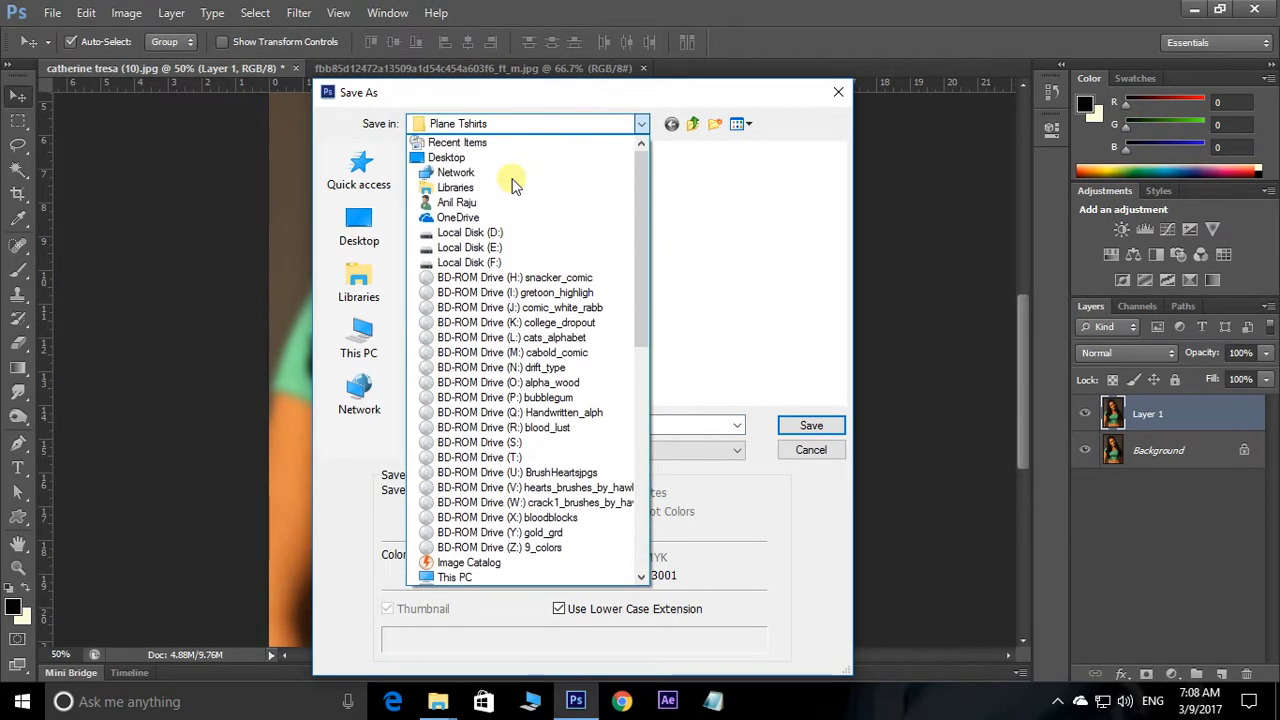
{"action": "left_click", "coordinate": [478, 158]}
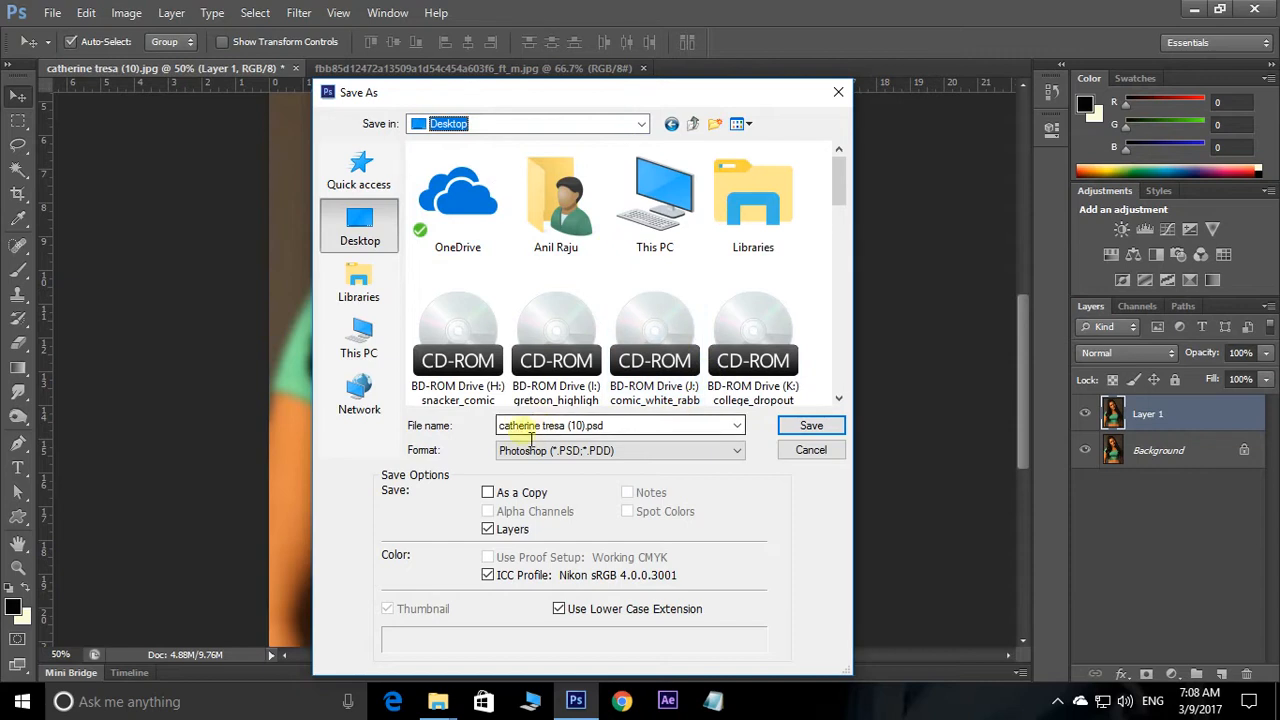
{"action": "left_click", "coordinate": [578, 432]}
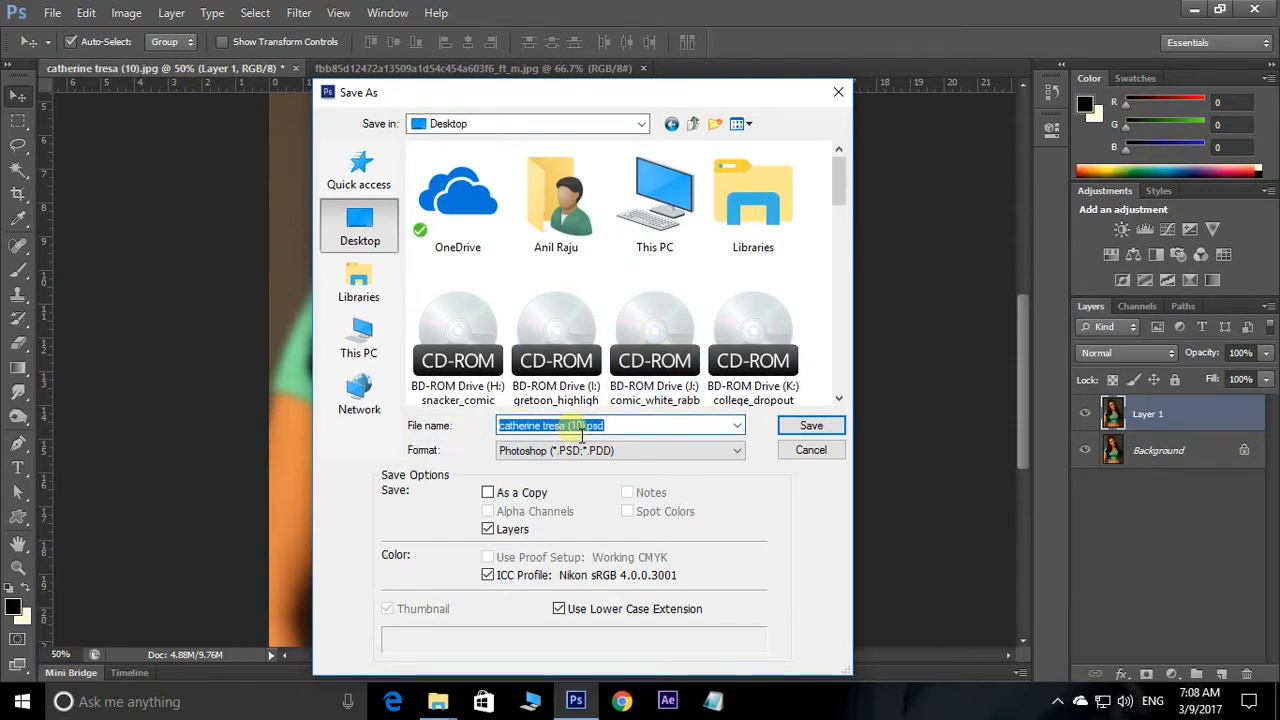
{"action": "type", "text": "Displacement"}
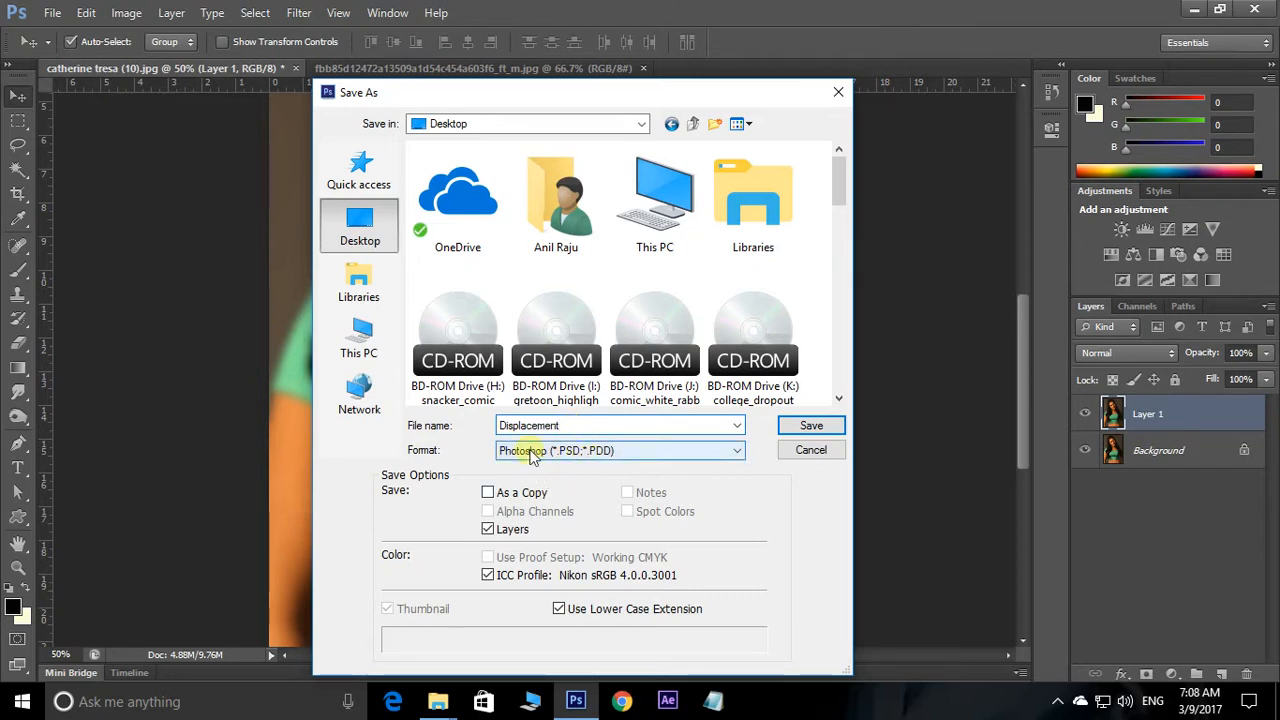
{"action": "left_click", "coordinate": [820, 425]}
{"action": "left_click", "coordinate": [864, 215]}
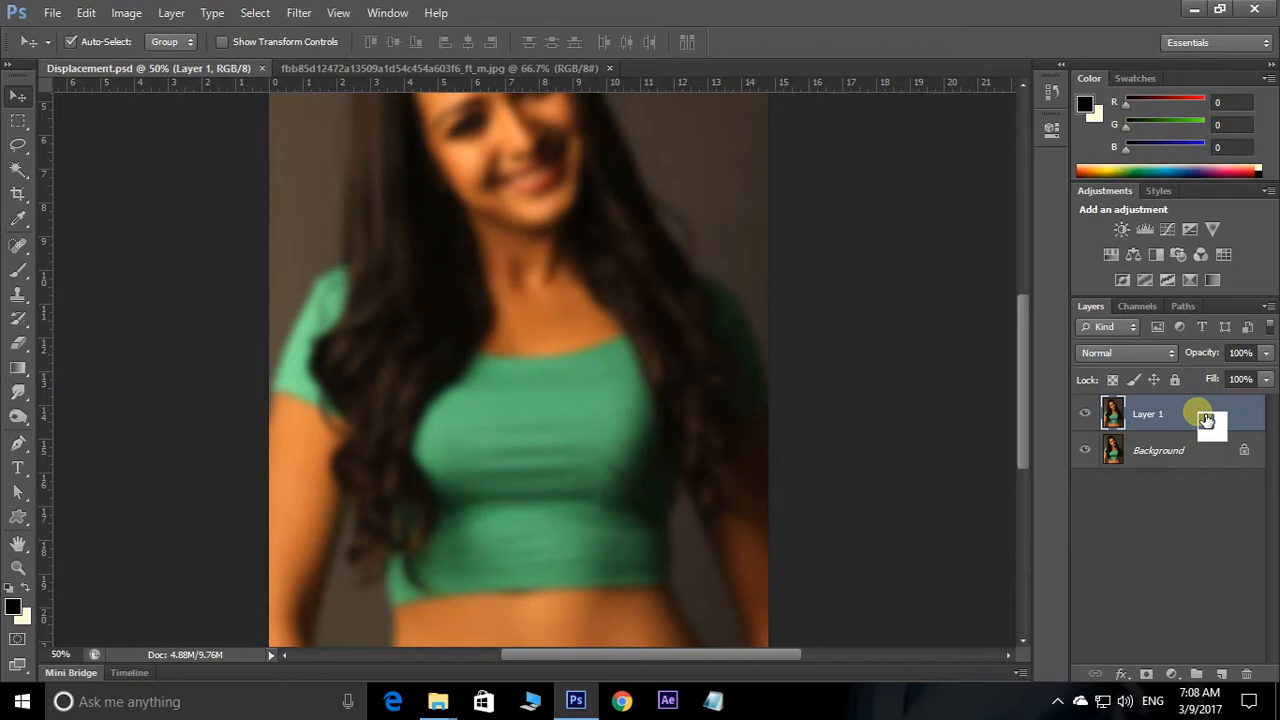
{"action": "key", "text": "Delete"}
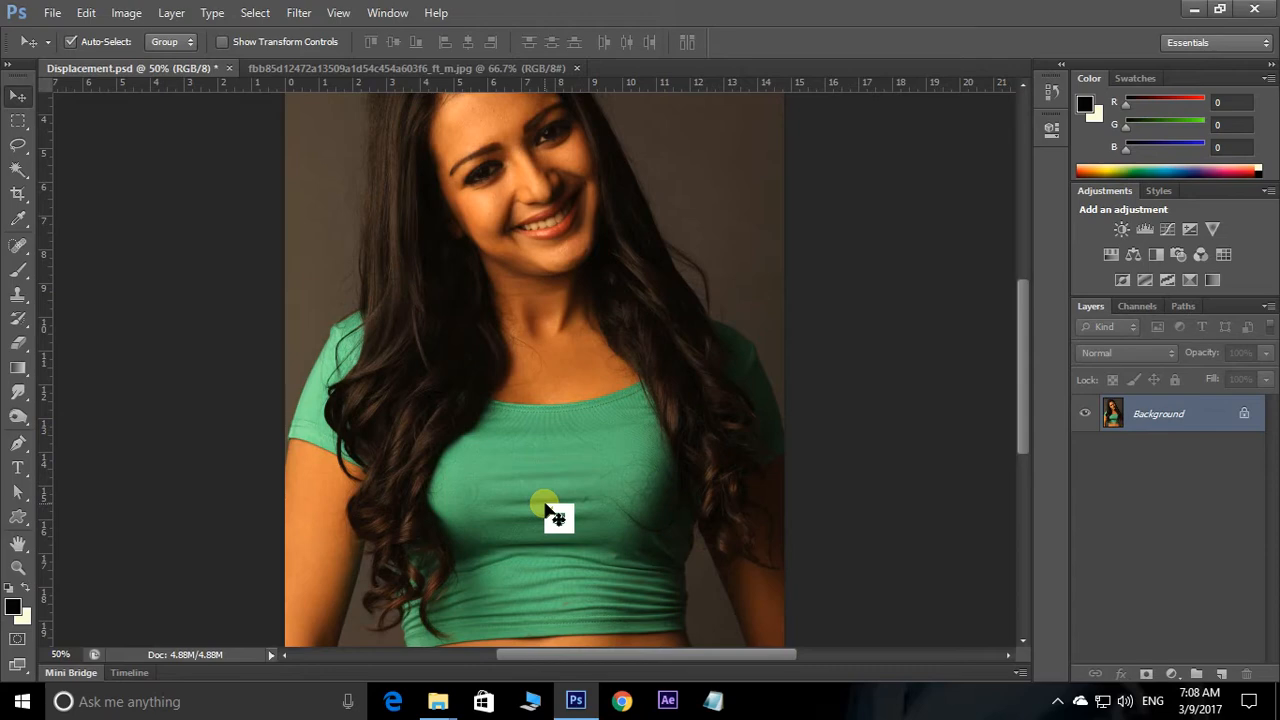
- Open cool_graphic_tshirt_designs_12.jpg from the Plane Tshirts folder inside "photoshop Tutorials in telugu content" on Local Disk (E:)
{"action": "key", "text": "ctrl+o"}
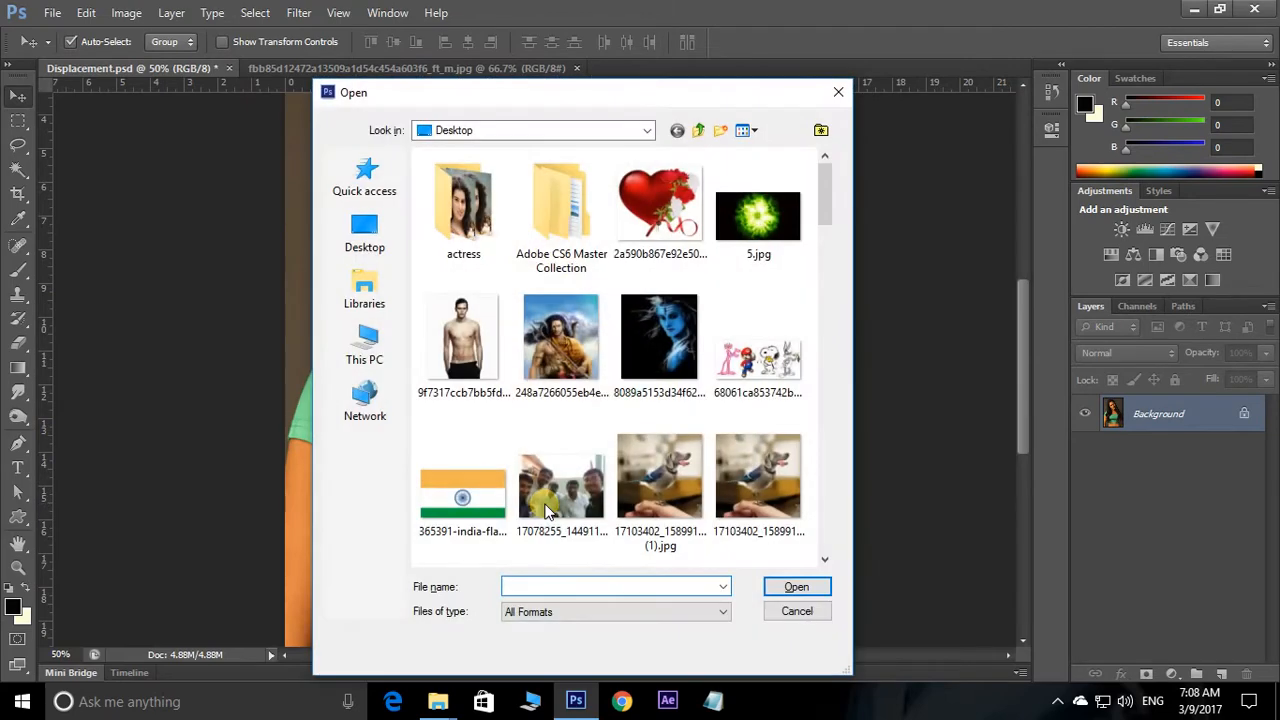
{"action": "left_click", "coordinate": [612, 133]}
{"action": "left_click", "coordinate": [512, 264]}
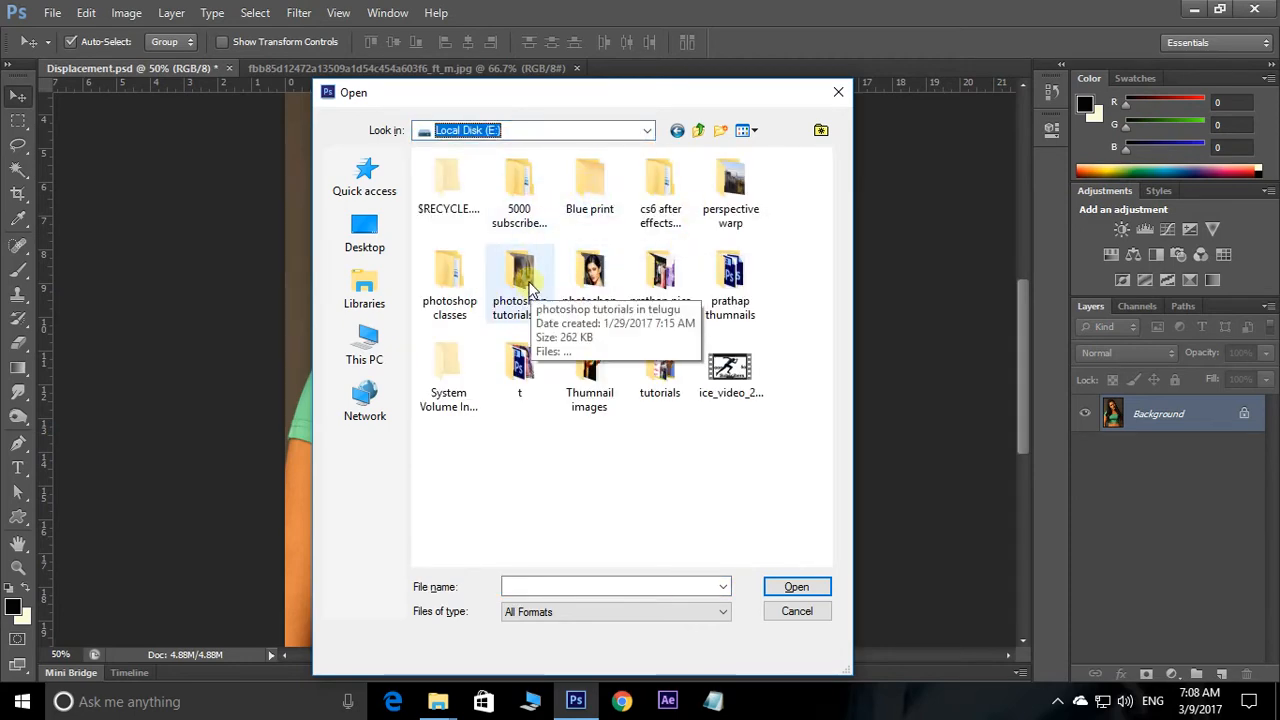
{"action": "double_click", "coordinate": [590, 280]}
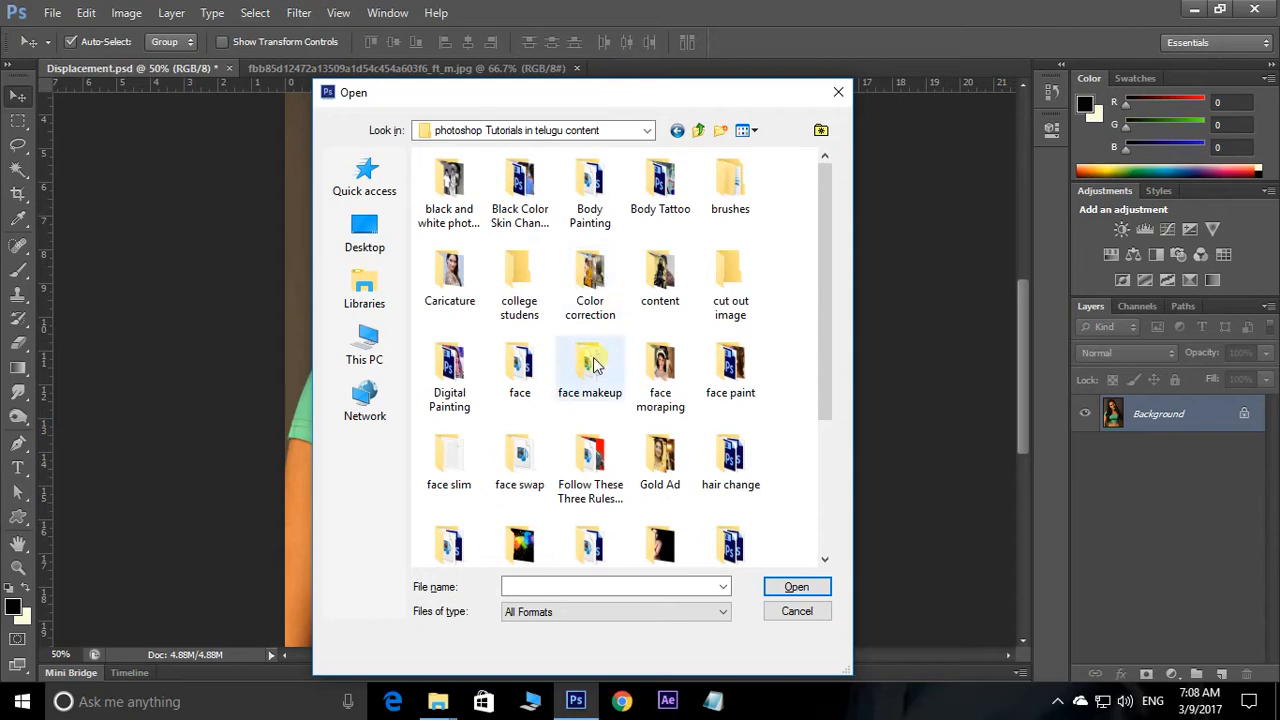
{"action": "left_click", "coordinate": [594, 366]}
{"action": "scroll", "coordinate": [594, 366], "scroll_direction": "down", "scroll_amount": 3}
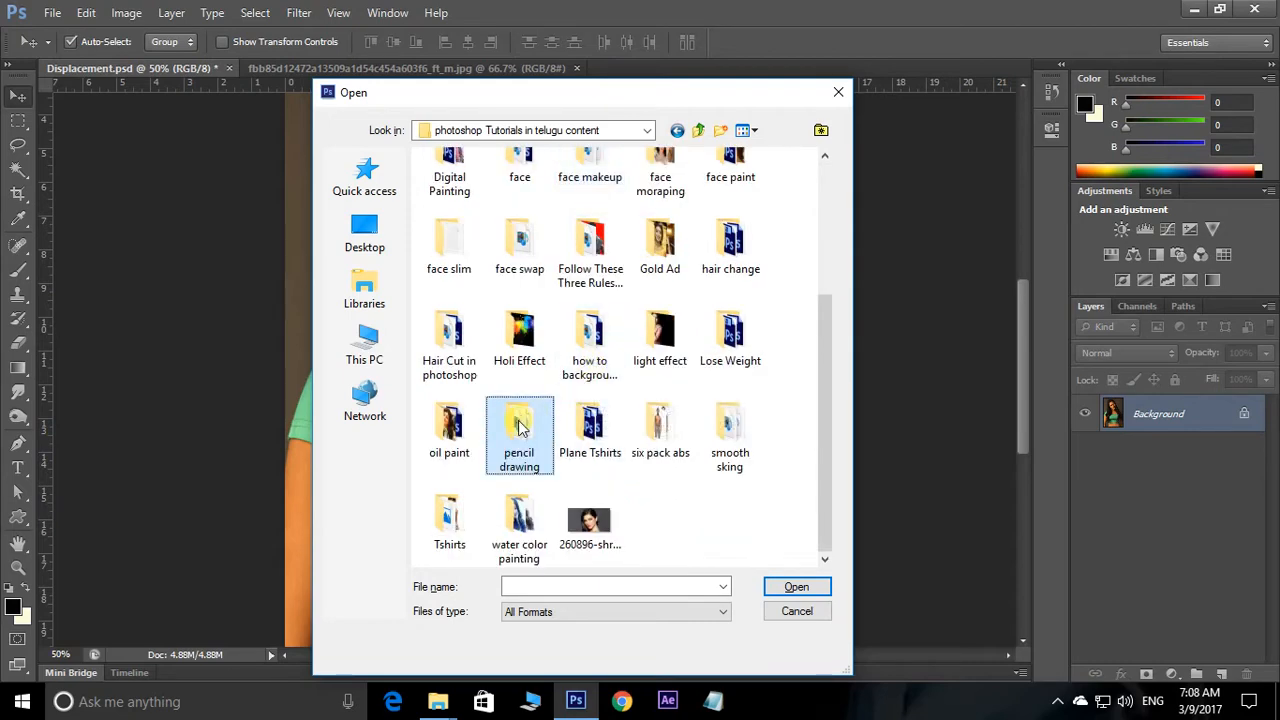
{"action": "double_click", "coordinate": [645, 470]}
{"action": "left_click", "coordinate": [779, 229]}
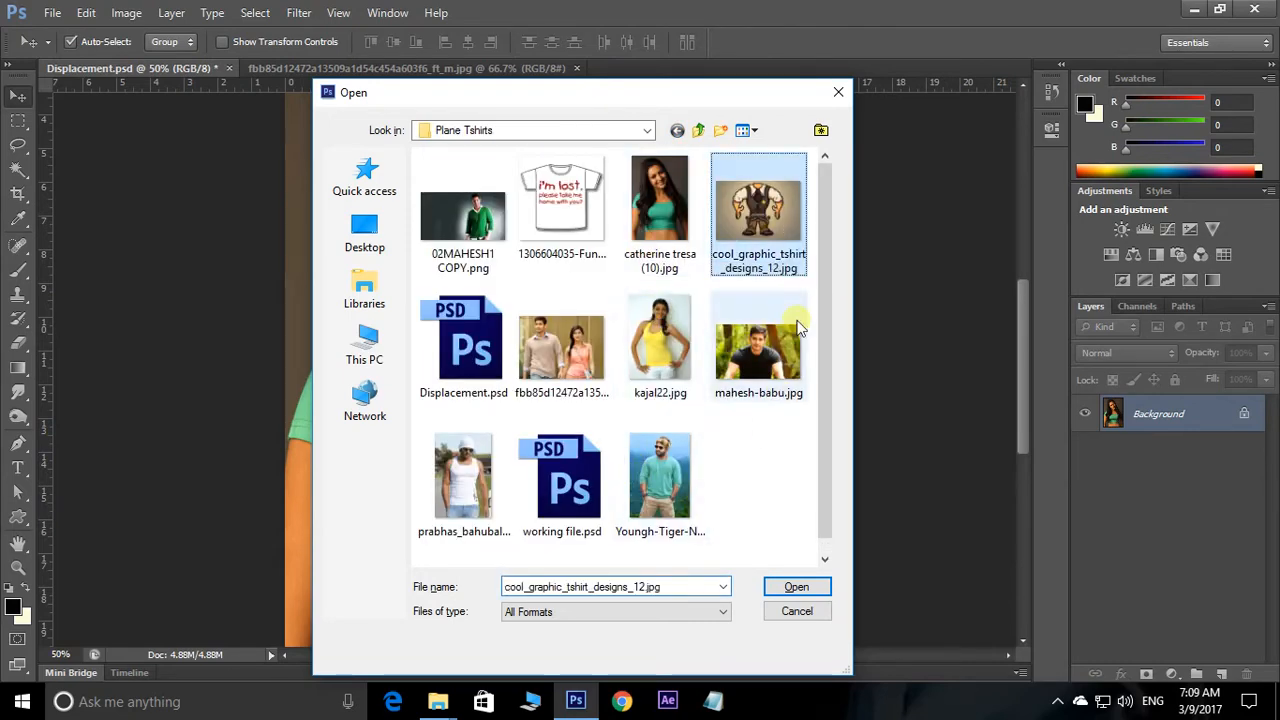
{"action": "left_click", "coordinate": [826, 588]}
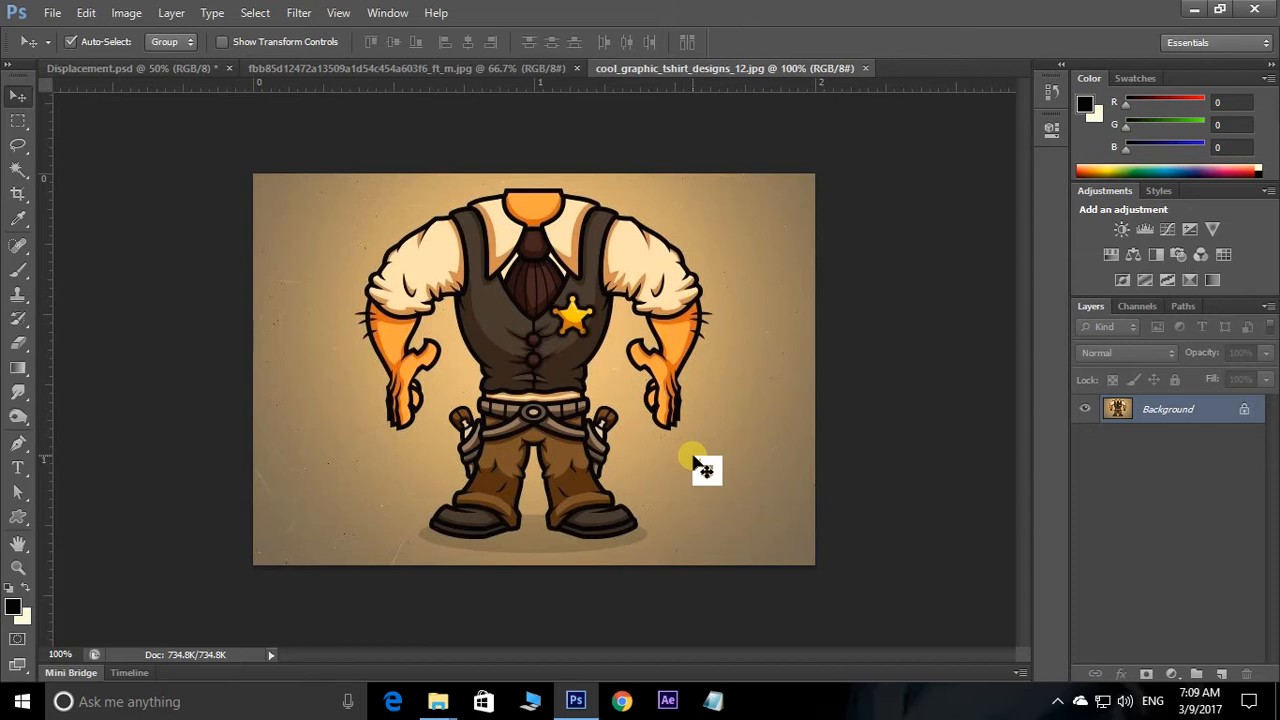
- Erase the tan background around the cartoon figure and above its shoulders with the Magic Eraser Tool at tolerance 32
{"action": "key", "text": "e"}
{"action": "right_click", "coordinate": [18, 343]}
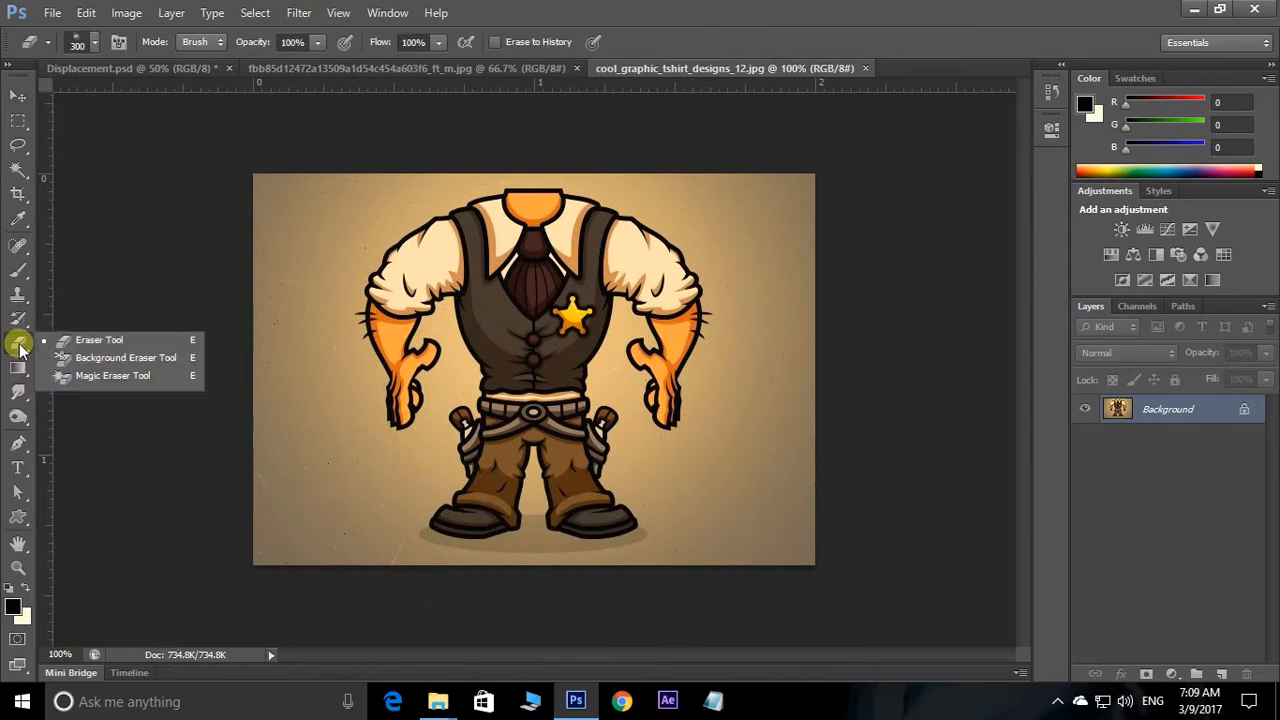
{"action": "left_click", "coordinate": [105, 378]}
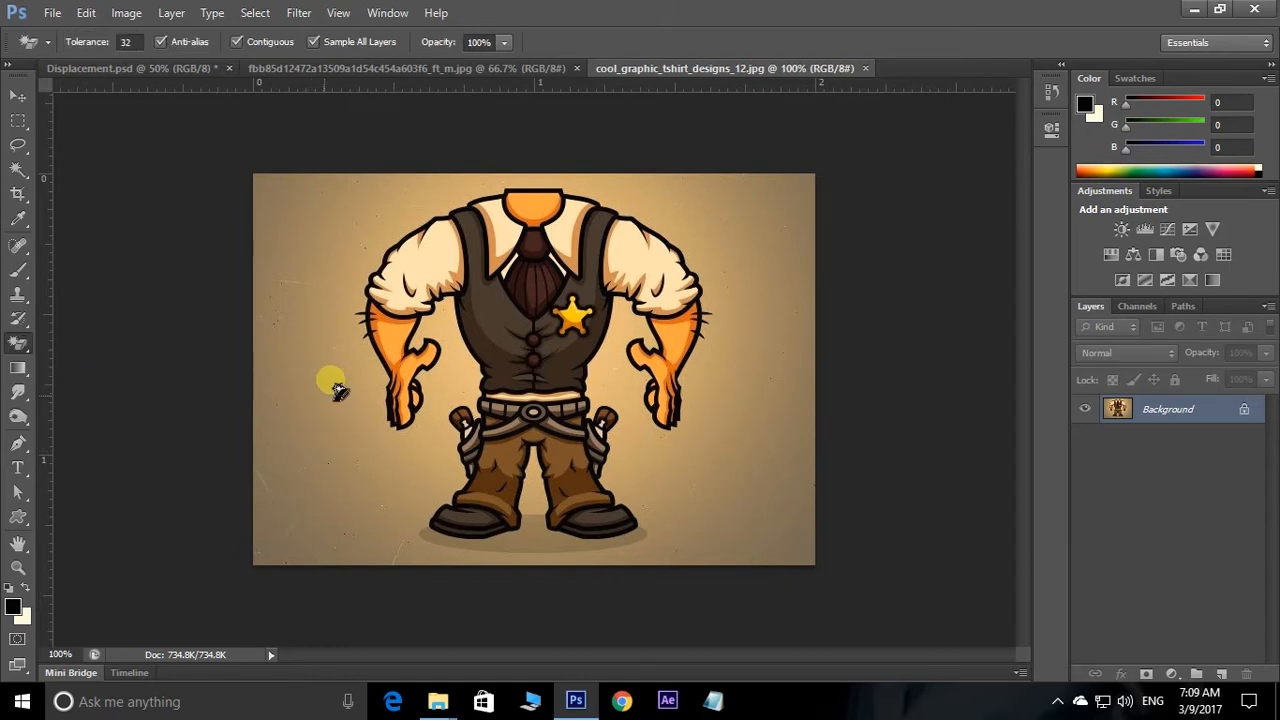
{"action": "left_click", "coordinate": [316, 264]}
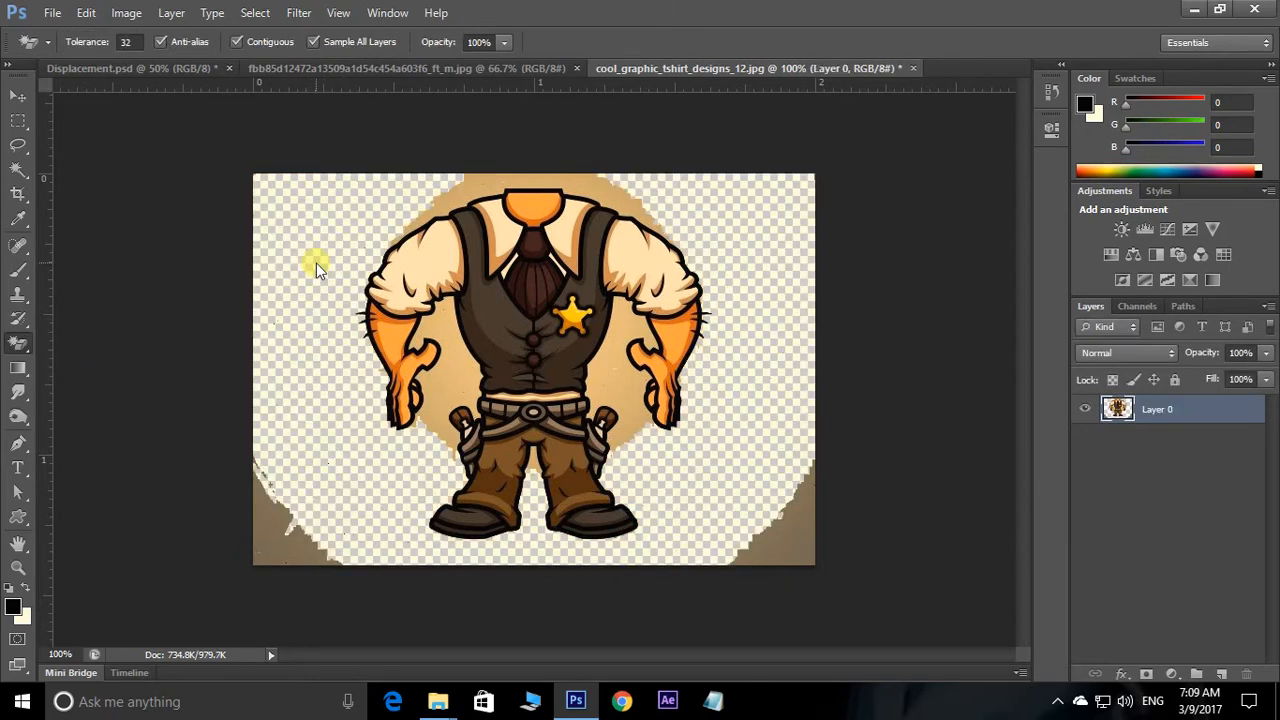
{"action": "key", "text": "ctrl+plus"}
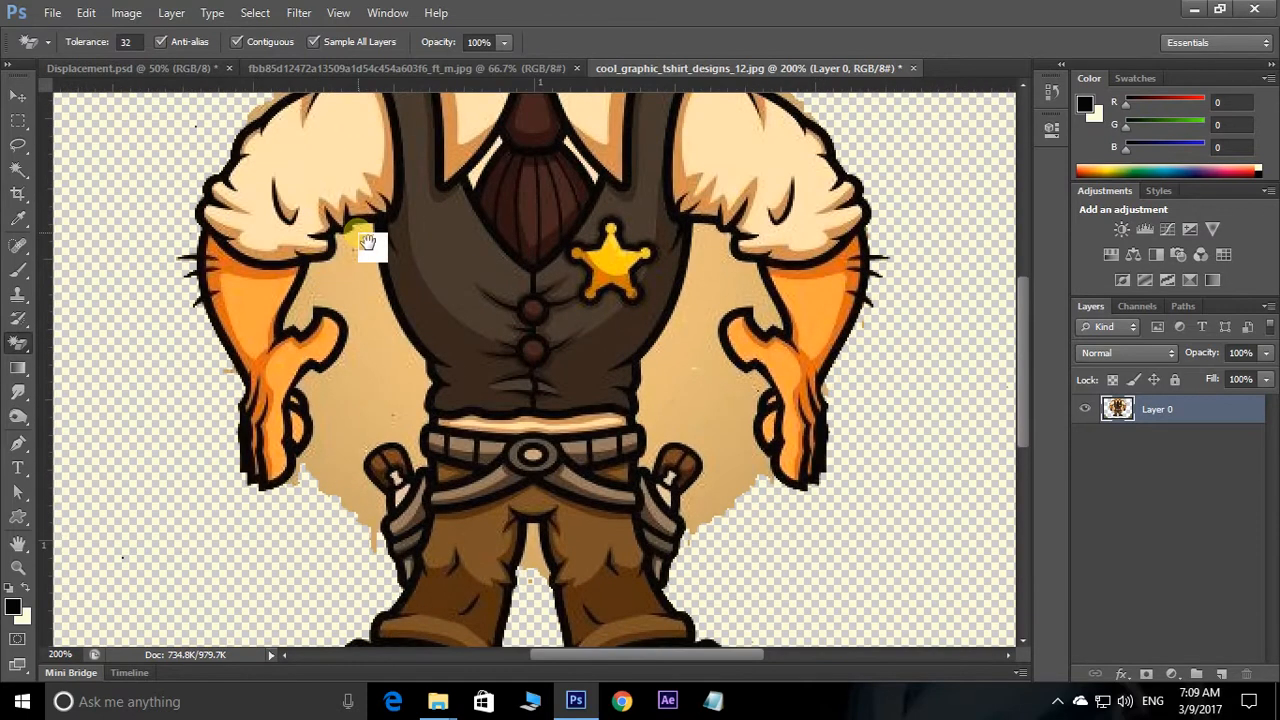
{"action": "left_click_drag", "start_coordinate": [478, 254], "coordinate": [514, 465]}
{"action": "left_click", "coordinate": [713, 220]}
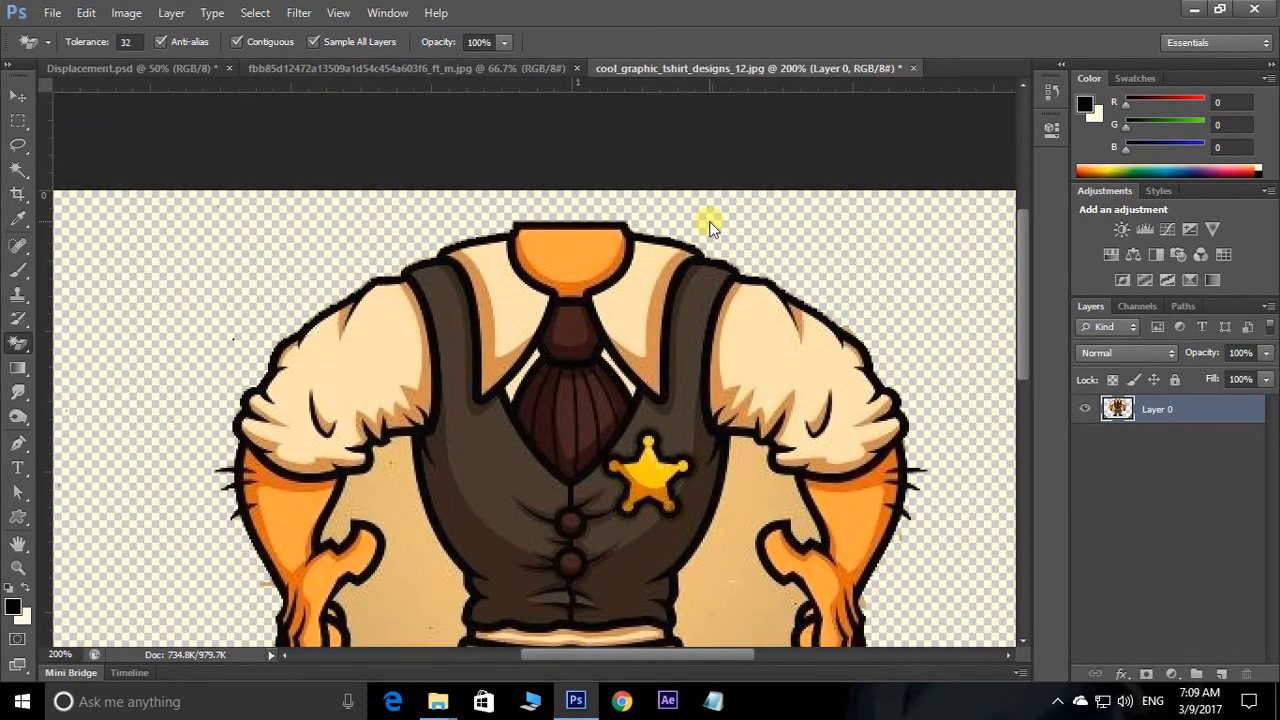
- Erase the enclosed background between both arms and the torso and between the legs with the Magic Eraser Tool
{"action": "scroll", "coordinate": [702, 212], "scroll_direction": "down", "scroll_amount": 5}
{"action": "left_click", "coordinate": [718, 362]}
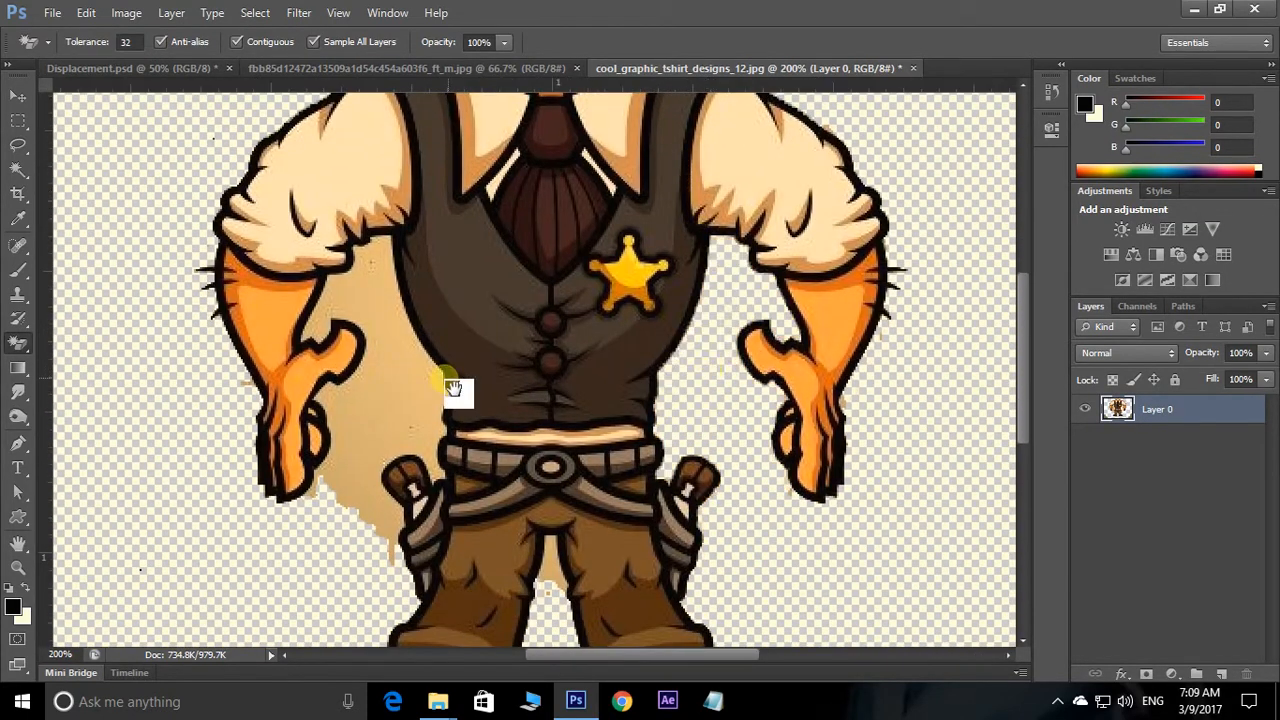
{"action": "left_click", "coordinate": [415, 404]}
{"action": "scroll", "coordinate": [514, 263], "scroll_direction": "down", "scroll_amount": 6}
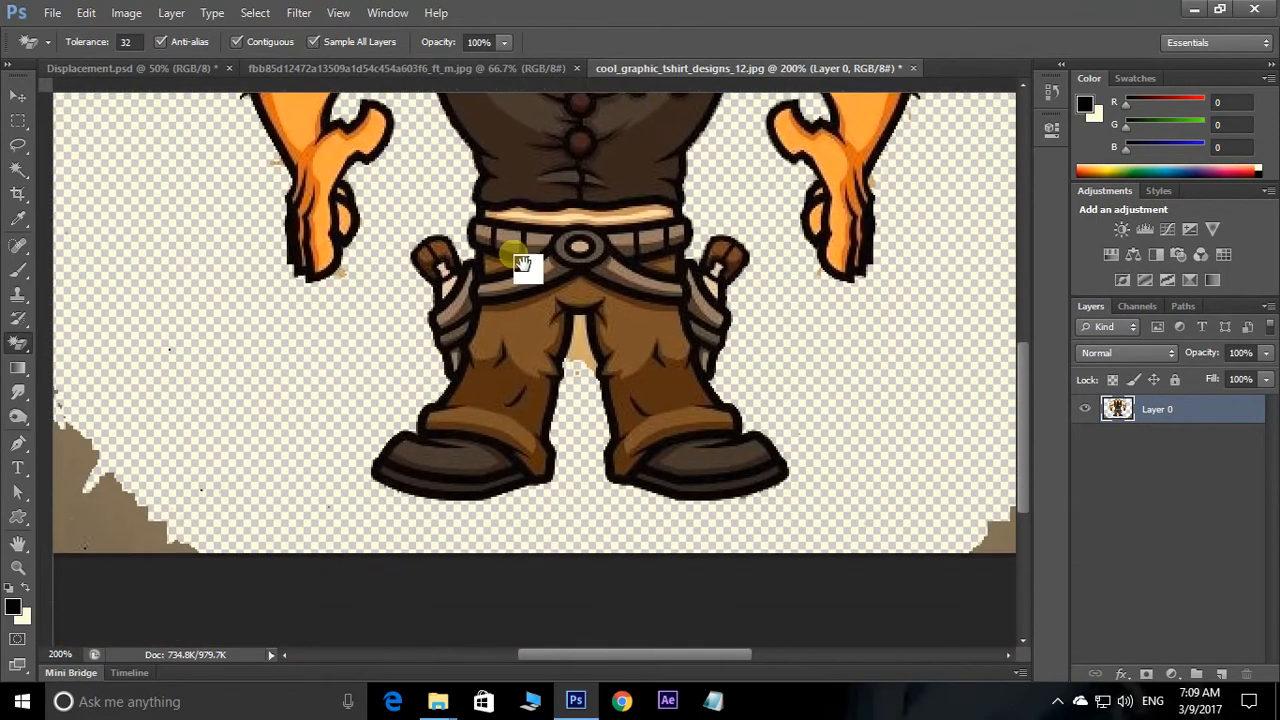
{"action": "left_click", "coordinate": [579, 328]}
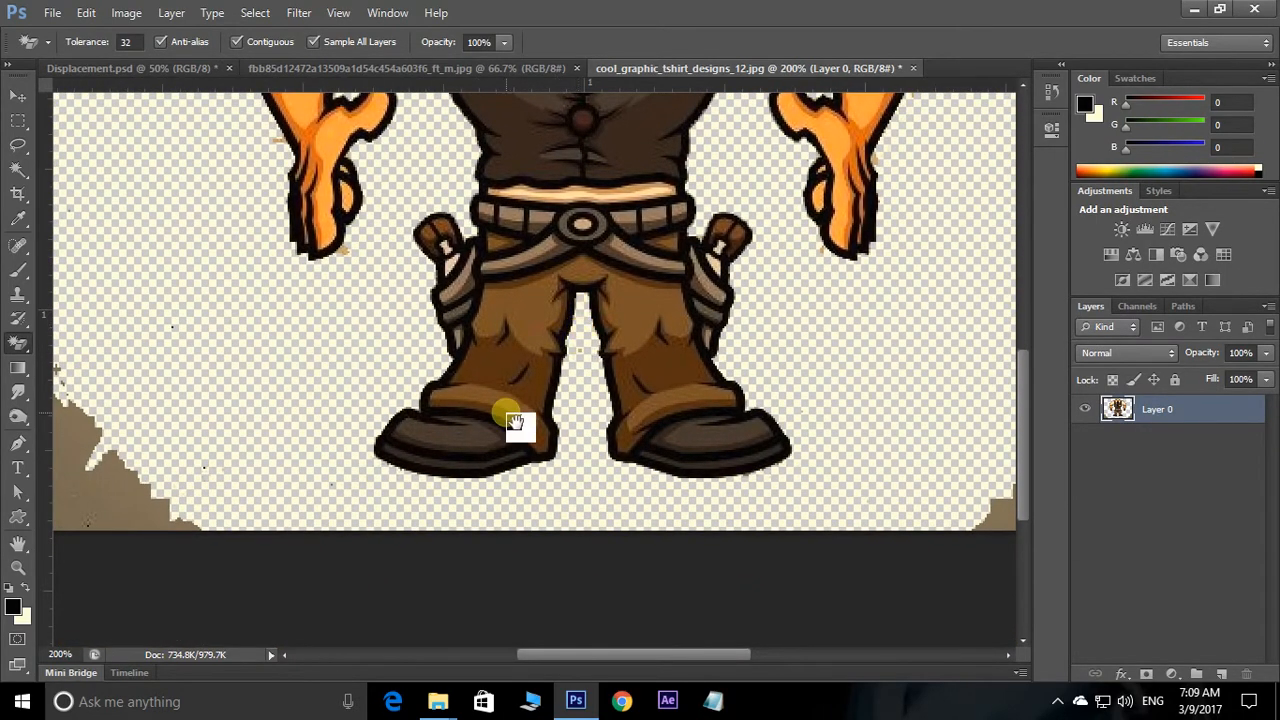
- Erase the remaining brown background patches in the image's two lower corners with the Magic Eraser Tool
{"action": "mouse_move", "coordinate": [508, 415]}
{"action": "left_mouse_down"}
{"action": "mouse_move", "coordinate": [705, 373]}
{"action": "mouse_move", "coordinate": [794, 373]}
{"action": "left_mouse_up"}
{"action": "left_click", "coordinate": [380, 448]}
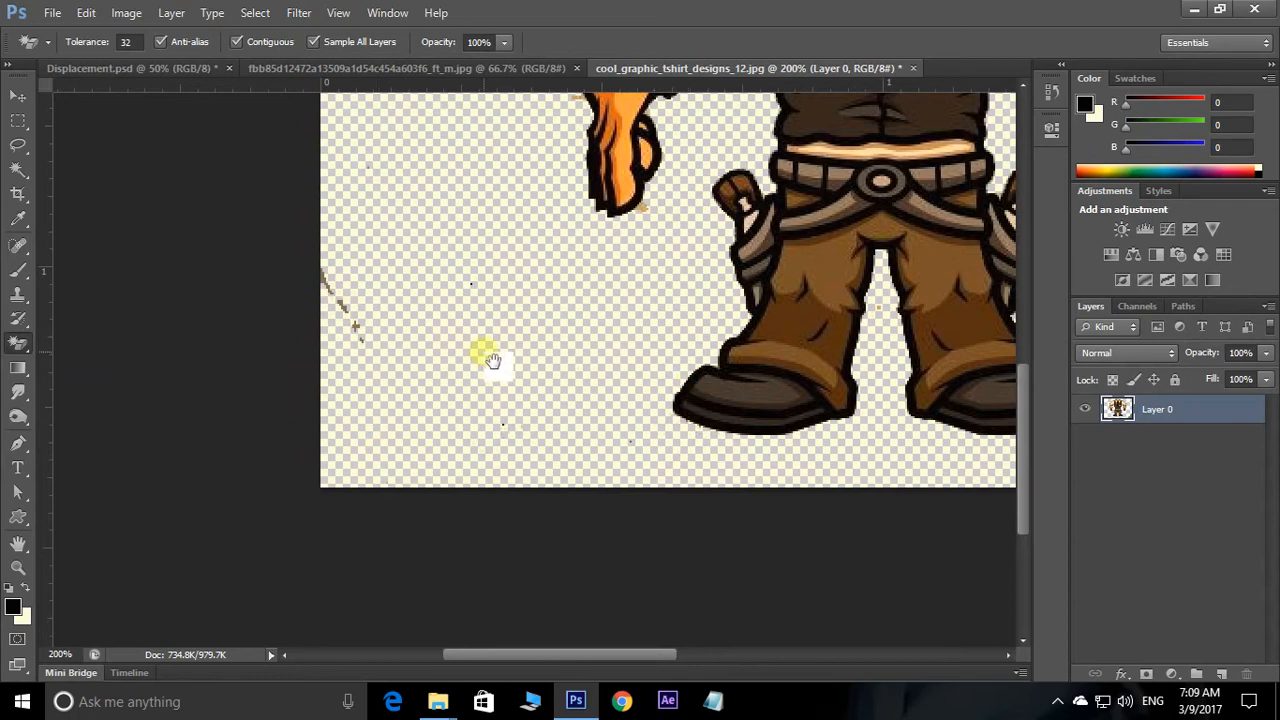
{"action": "scroll", "coordinate": [500, 360], "scroll_direction": "right", "scroll_amount": 5}
{"action": "left_click", "coordinate": [922, 512]}
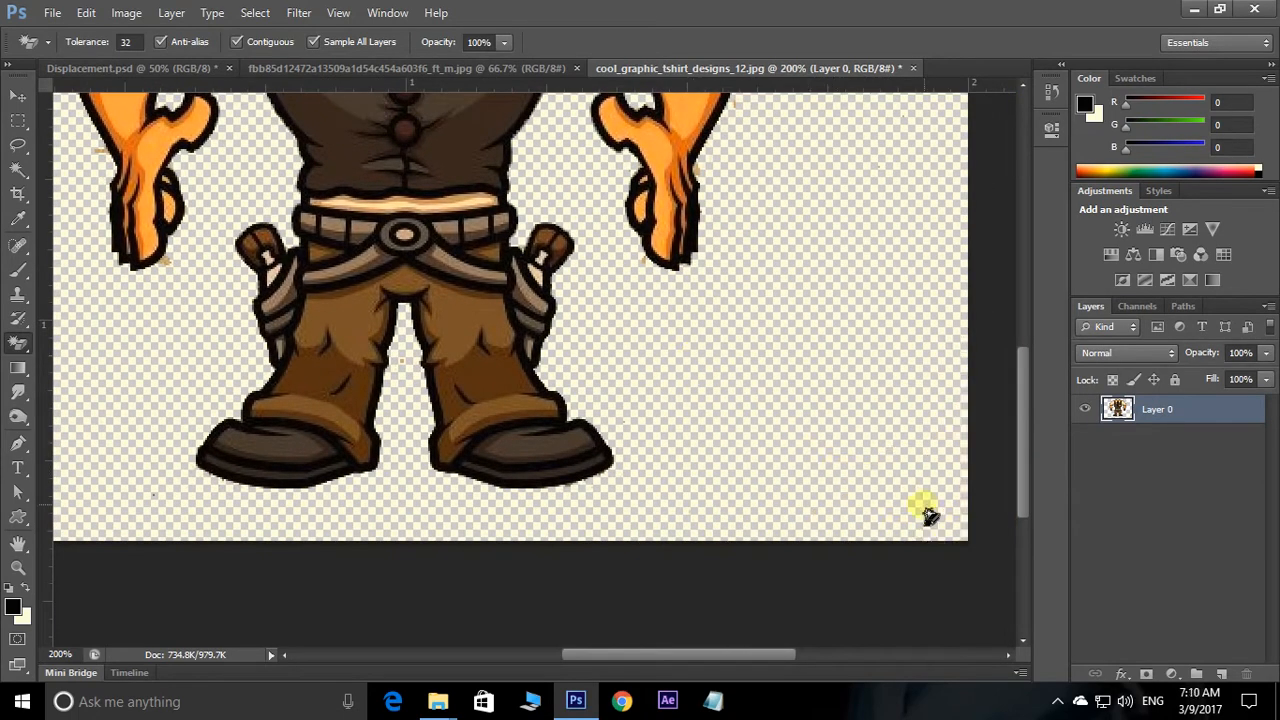
{"action": "mouse_move", "coordinate": [405, 345]}
{"action": "left_mouse_down"}
{"action": "mouse_move", "coordinate": [486, 400]}
{"action": "mouse_move", "coordinate": [655, 458]}
{"action": "left_mouse_up"}
{"action": "left_click", "coordinate": [152, 439]}
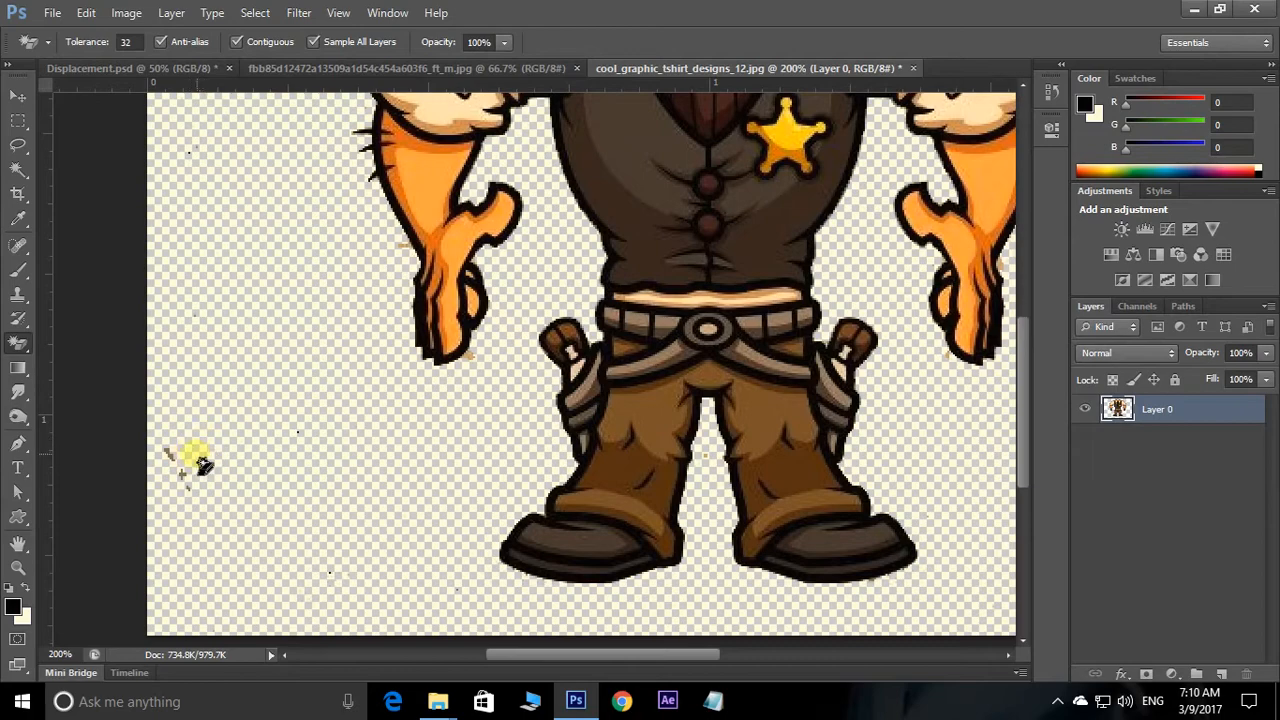
- Brush away the leftover specks near the image's lower-left edge with the standard Eraser Tool
{"action": "right_click", "coordinate": [17, 343]}
{"action": "left_click", "coordinate": [105, 340]}
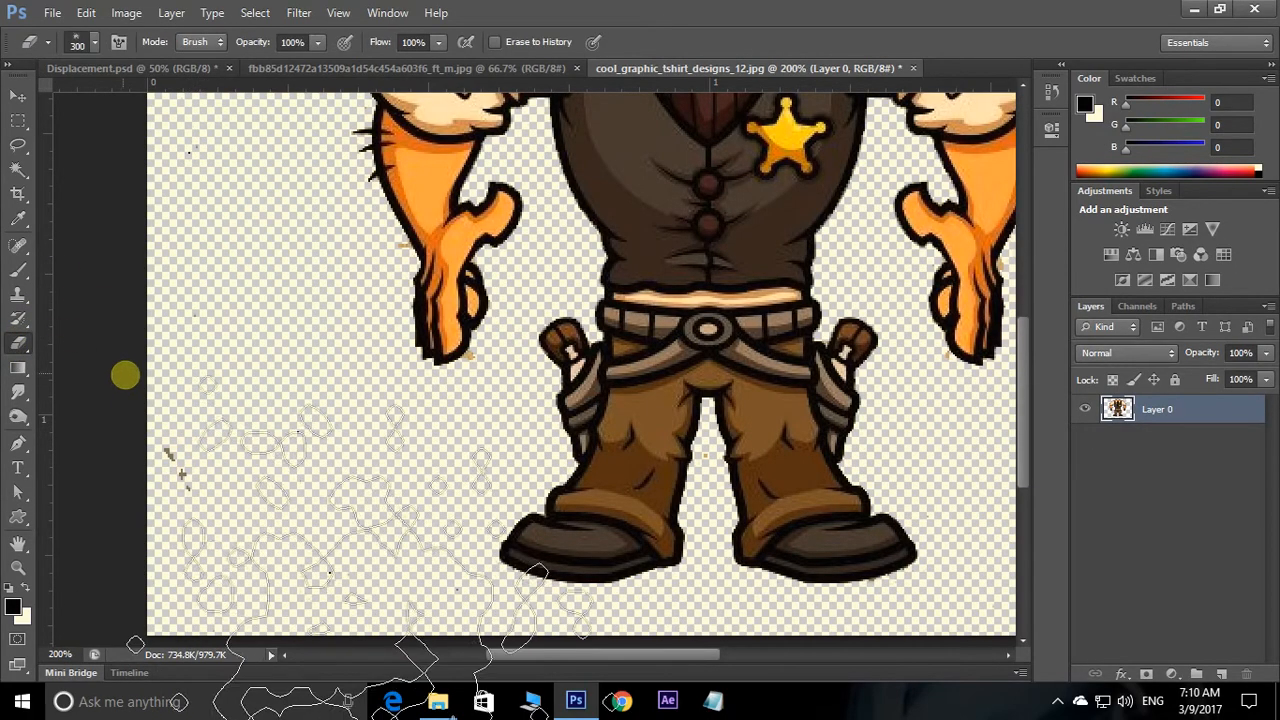
{"action": "left_click_drag", "start_coordinate": [125, 375], "coordinate": [191, 457]}
- Inspect the cartoon cutout for leftover specks from shoulders to boots and reduce the eraser brush size to 45
{"action": "left_click_drag", "start_coordinate": [521, 331], "coordinate": [423, 600]}
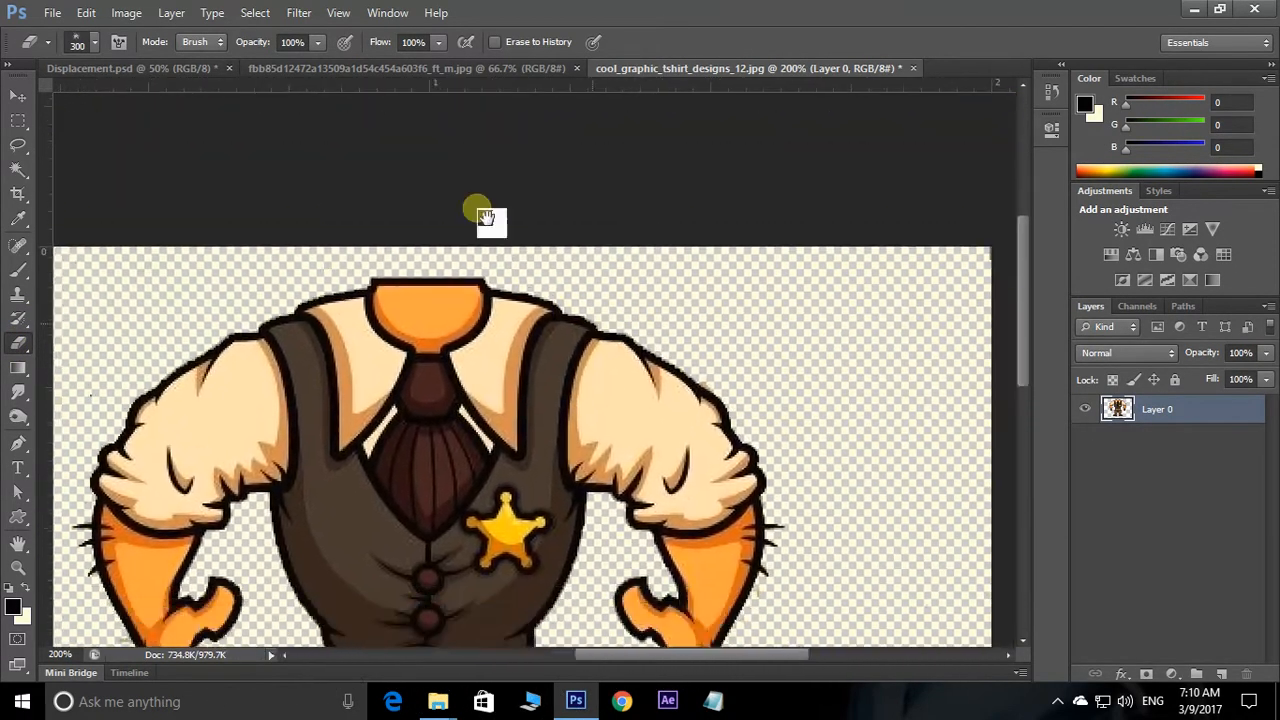
{"action": "left_click_drag", "start_coordinate": [486, 218], "coordinate": [833, 303]}
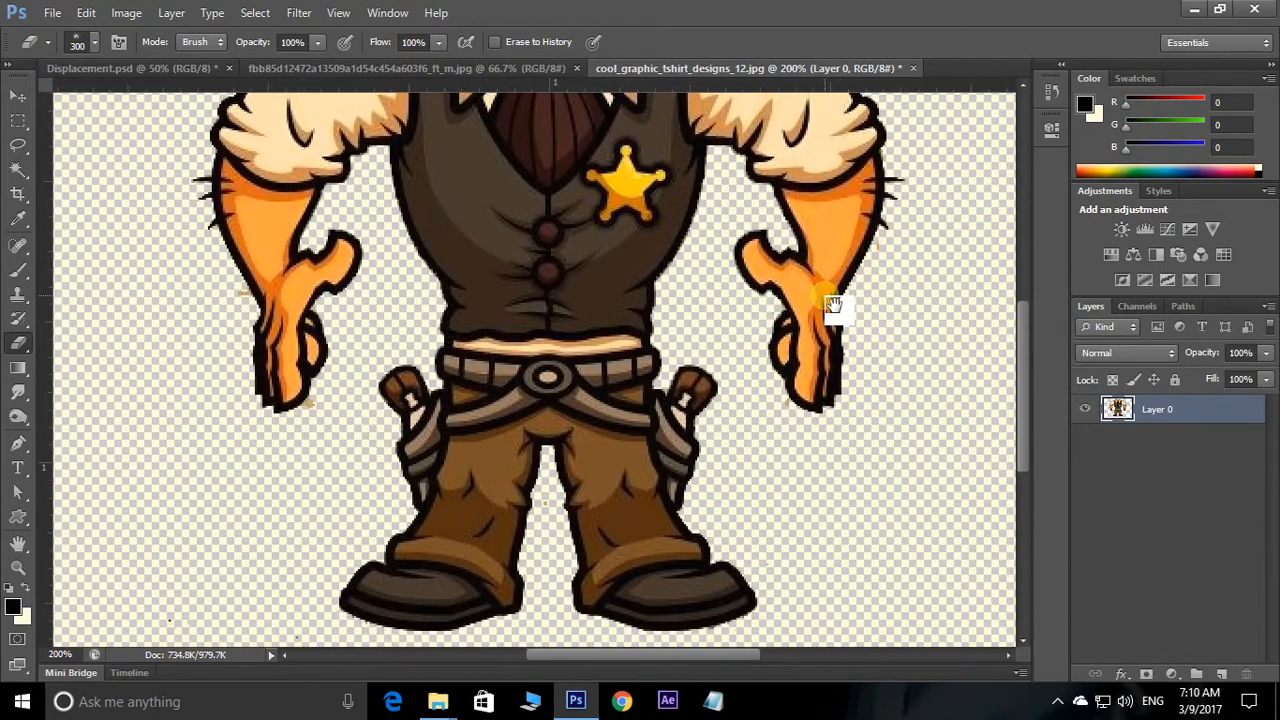
{"action": "key", "text": "bracketleft"}
{"action": "key", "text": "bracketleft"}
{"action": "key", "text": "bracketleft"}
{"action": "key", "text": "bracketleft"}
{"action": "key", "text": "bracketleft"}
{"action": "key", "text": "bracketleft"}
{"action": "key", "text": "bracketleft"}
{"action": "key", "text": "bracketleft"}
{"action": "key", "text": "bracketleft"}
{"action": "key", "text": "bracketleft"}
{"action": "key", "text": "bracketleft"}
{"action": "key", "text": "bracketleft"}
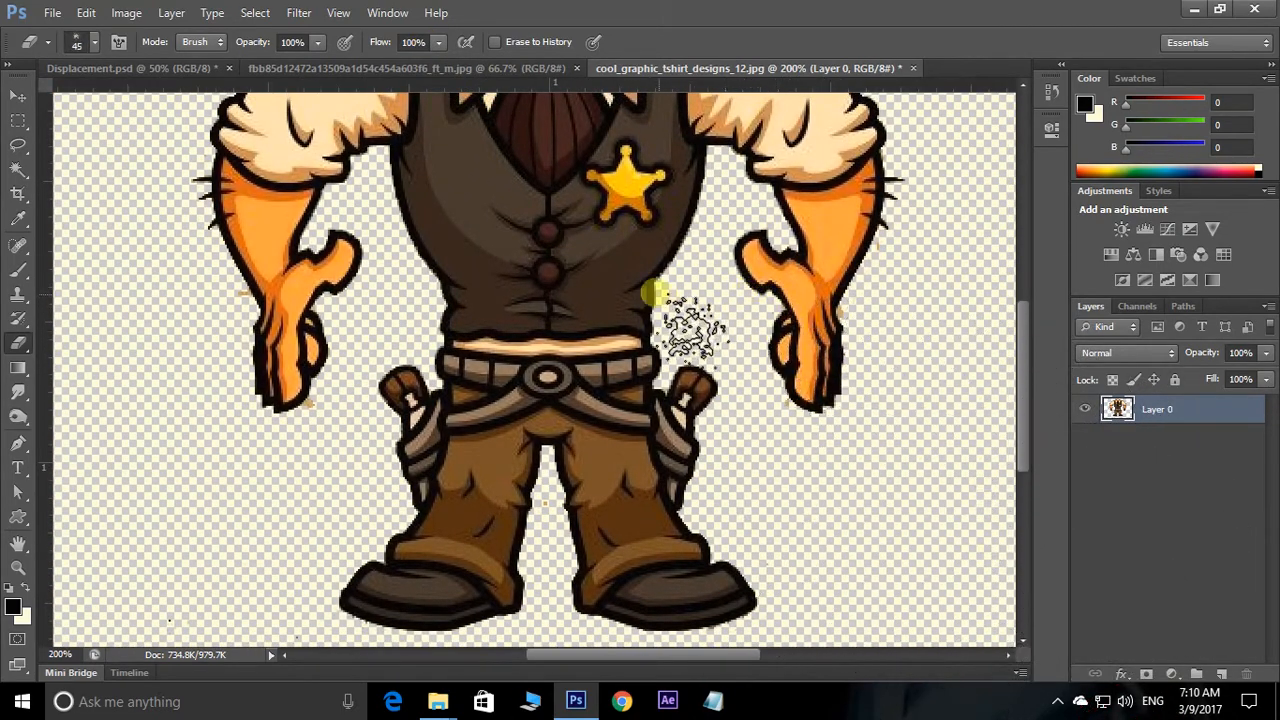
{"action": "left_click_drag", "start_coordinate": [600, 272], "coordinate": [607, 345]}
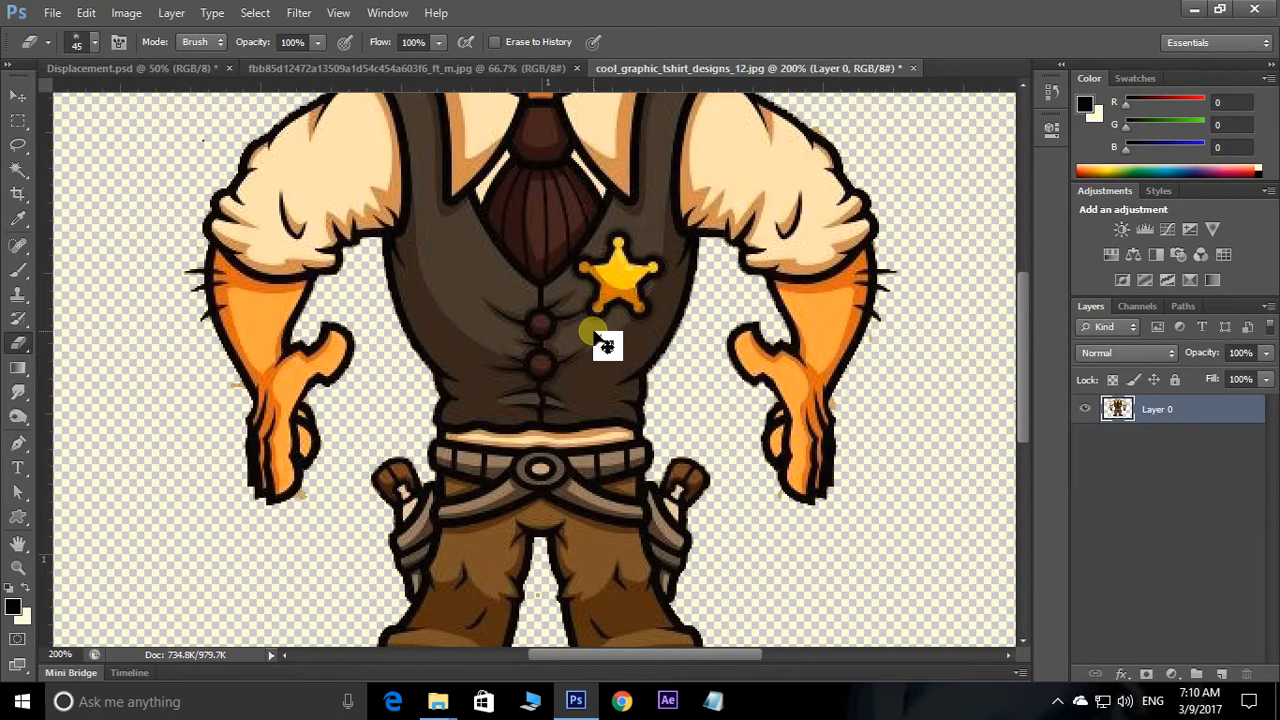
- Bring the cartoon cutout into Displacement.psd and move it onto the front of the green T-shirt
{"action": "left_click", "coordinate": [424, 69]}
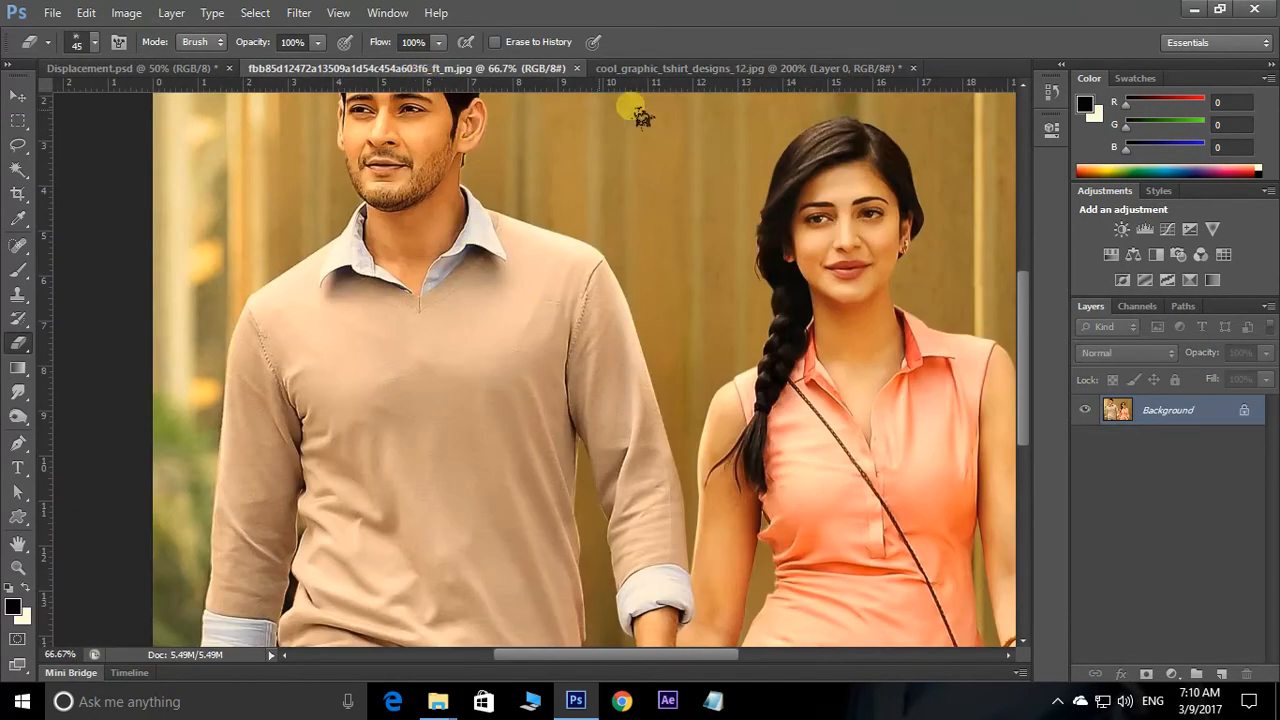
{"action": "left_click", "coordinate": [649, 76]}
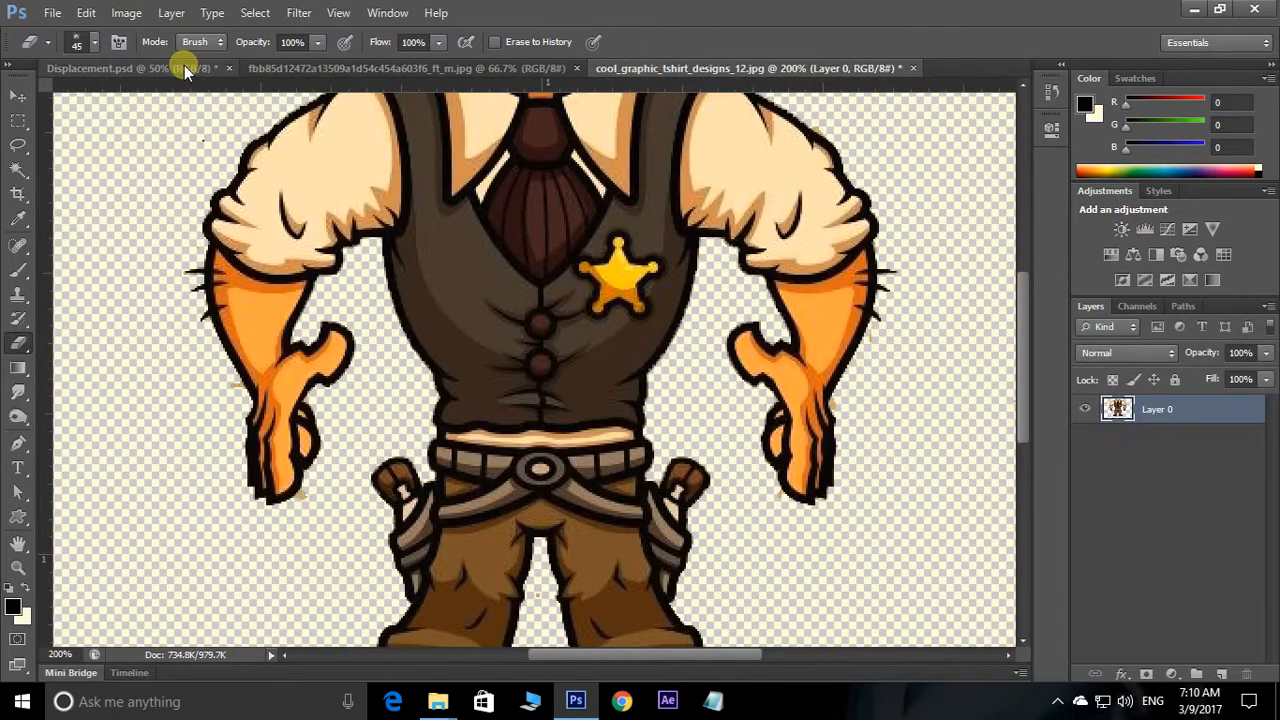
{"action": "left_click", "coordinate": [184, 66]}
{"action": "left_click_drag", "start_coordinate": [677, 378], "coordinate": [643, 334]}
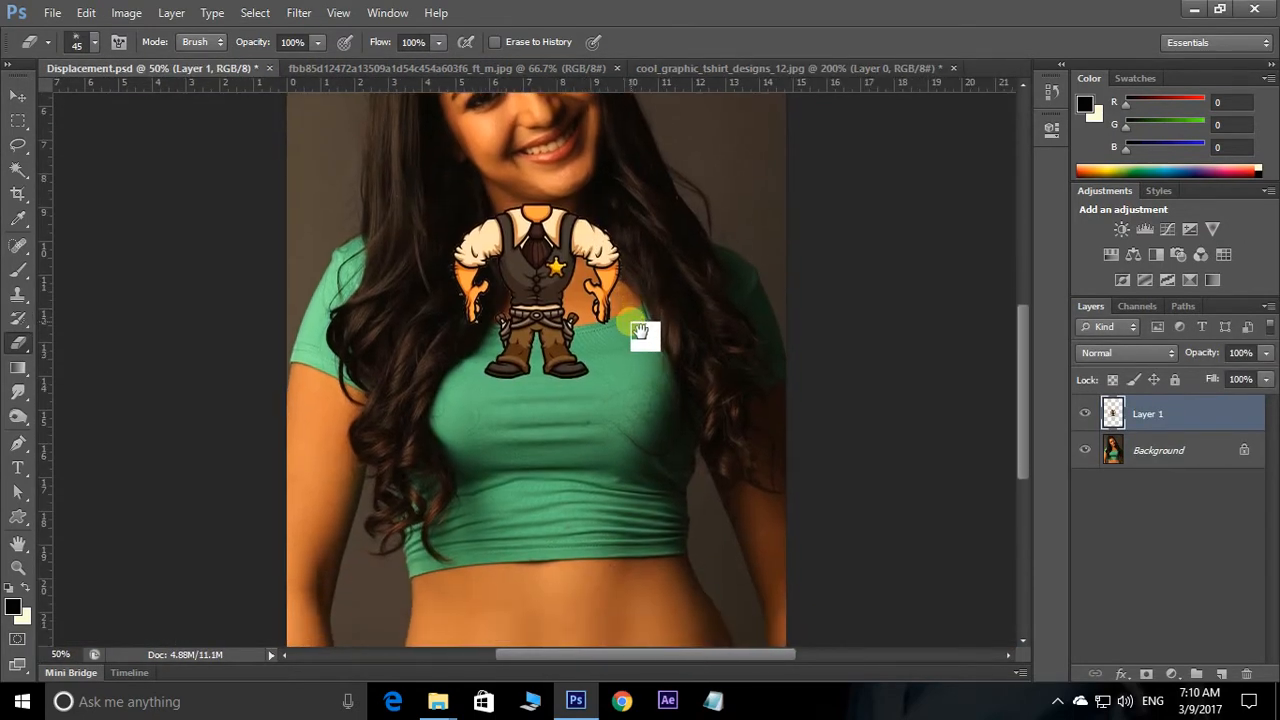
{"action": "left_click", "coordinate": [17, 96]}
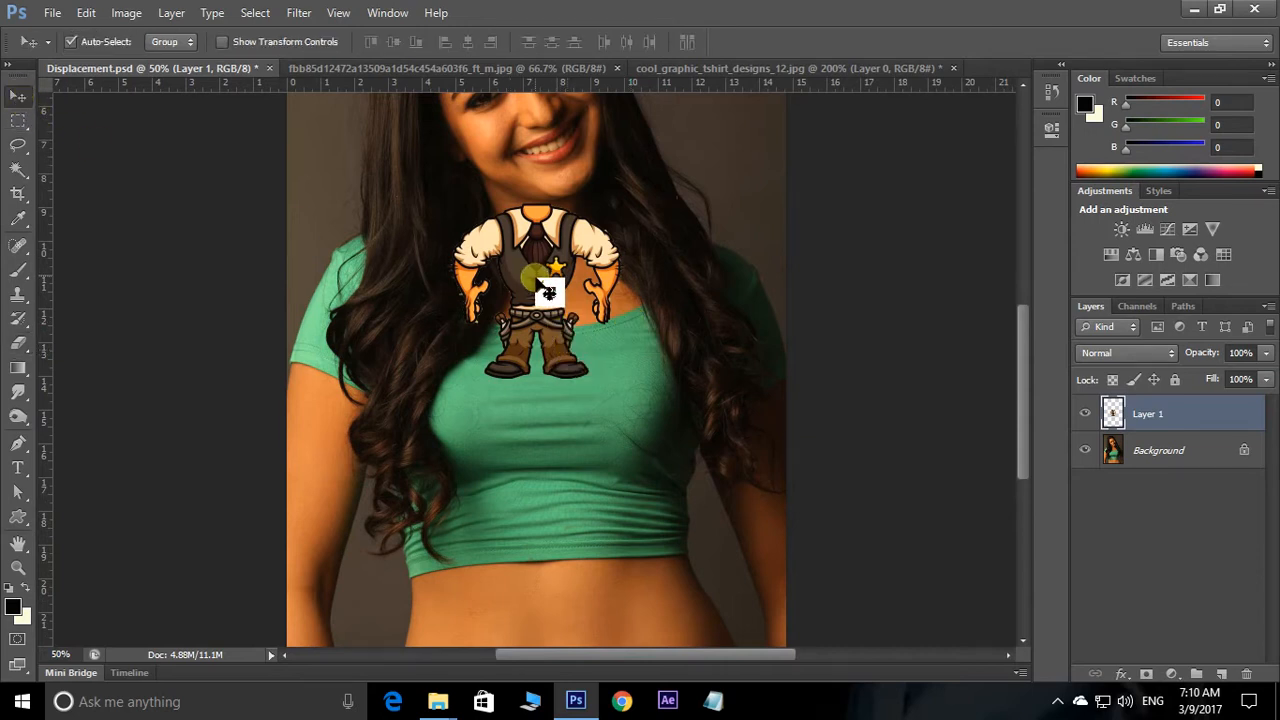
{"action": "left_click_drag", "start_coordinate": [544, 282], "coordinate": [556, 425]}
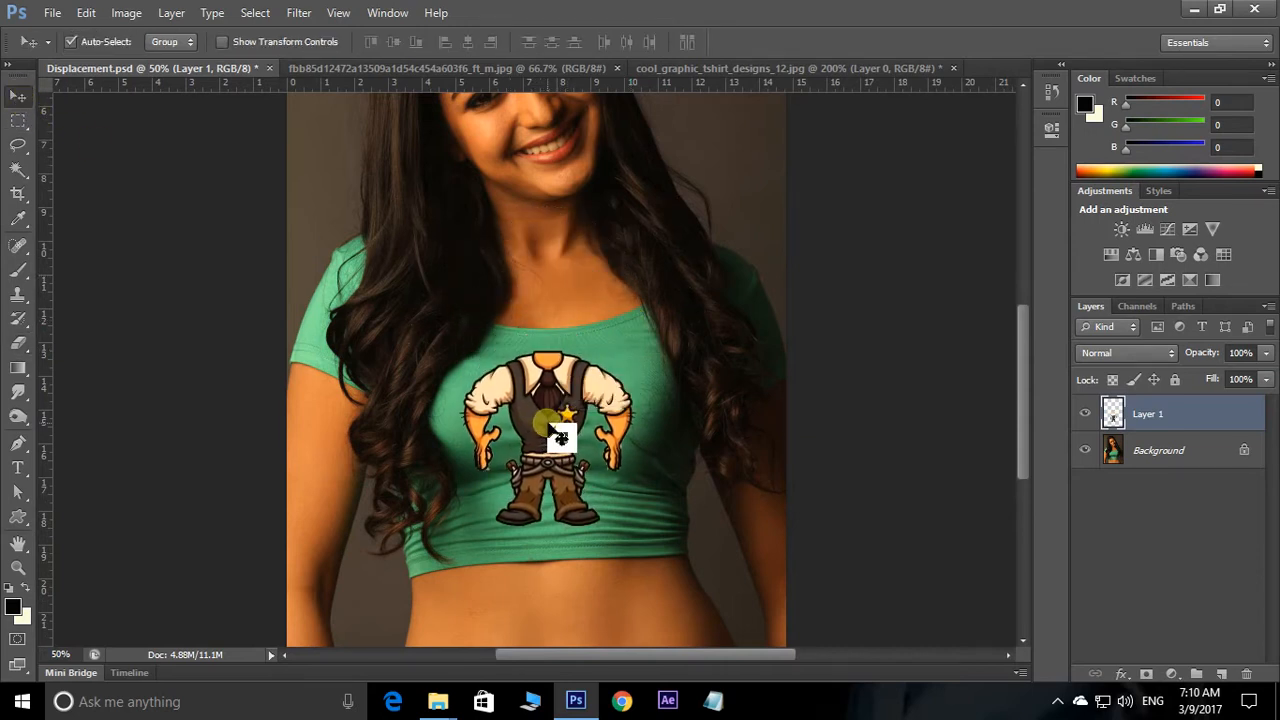
- Transform the cartoon graphic, scaling it to about 127% and rotating it about -1.3° to fit the T-shirt front
{"action": "key", "text": "ctrl+t"}
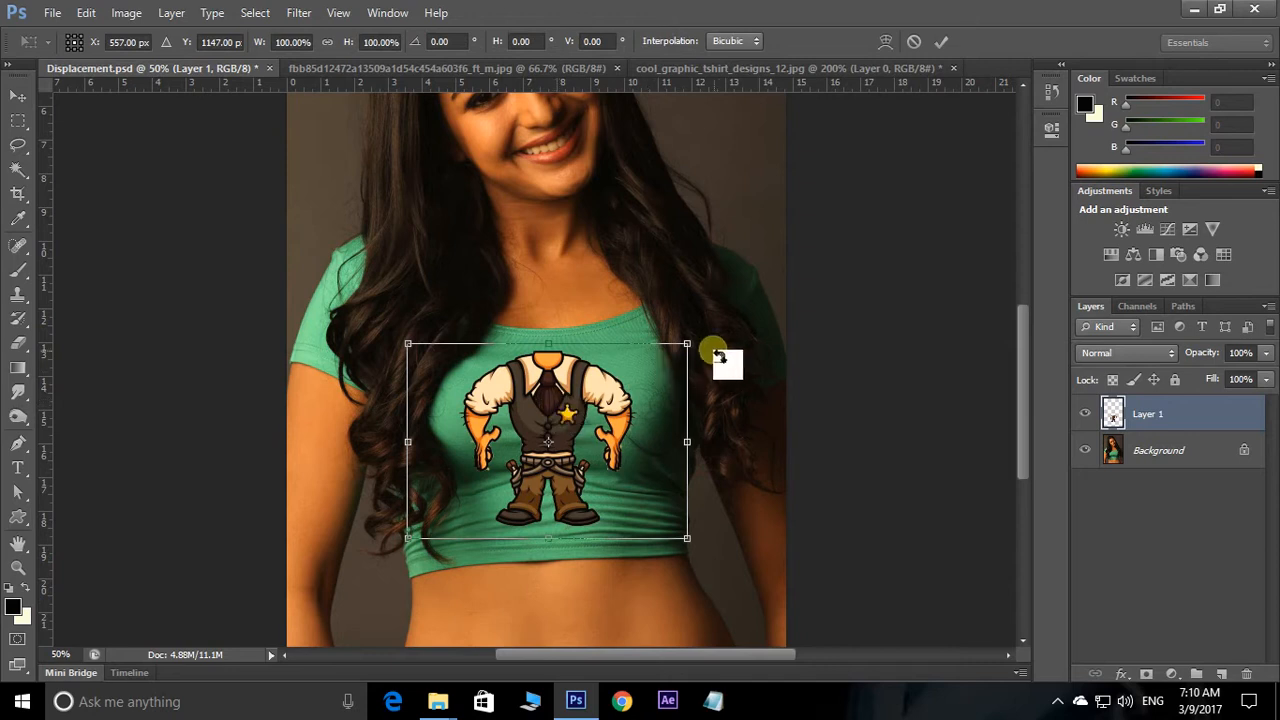
{"action": "left_click_drag", "start_coordinate": [688, 344], "coordinate": [719, 322]}
{"action": "left_click_drag", "start_coordinate": [590, 380], "coordinate": [590, 384]}
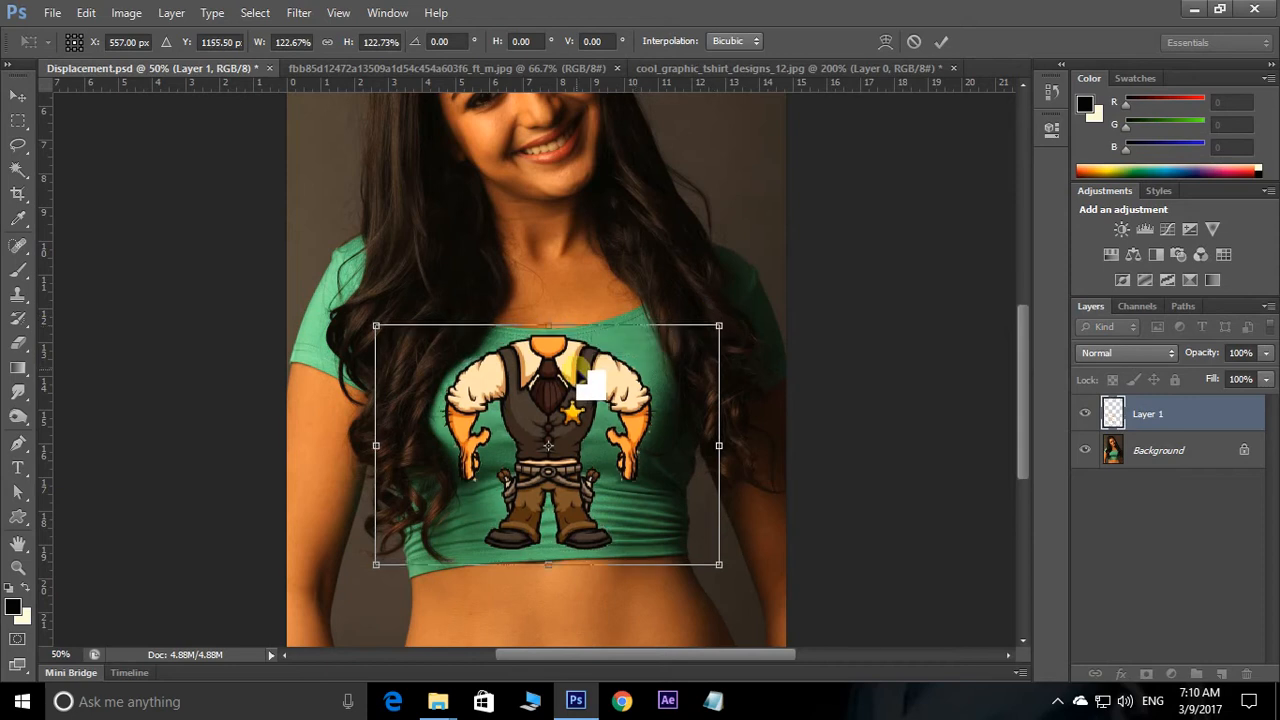
{"action": "mouse_move", "coordinate": [735, 318]}
{"action": "left_mouse_down"}
{"action": "mouse_move", "coordinate": [722, 322]}
{"action": "mouse_move", "coordinate": [730, 330]}
{"action": "left_mouse_up"}
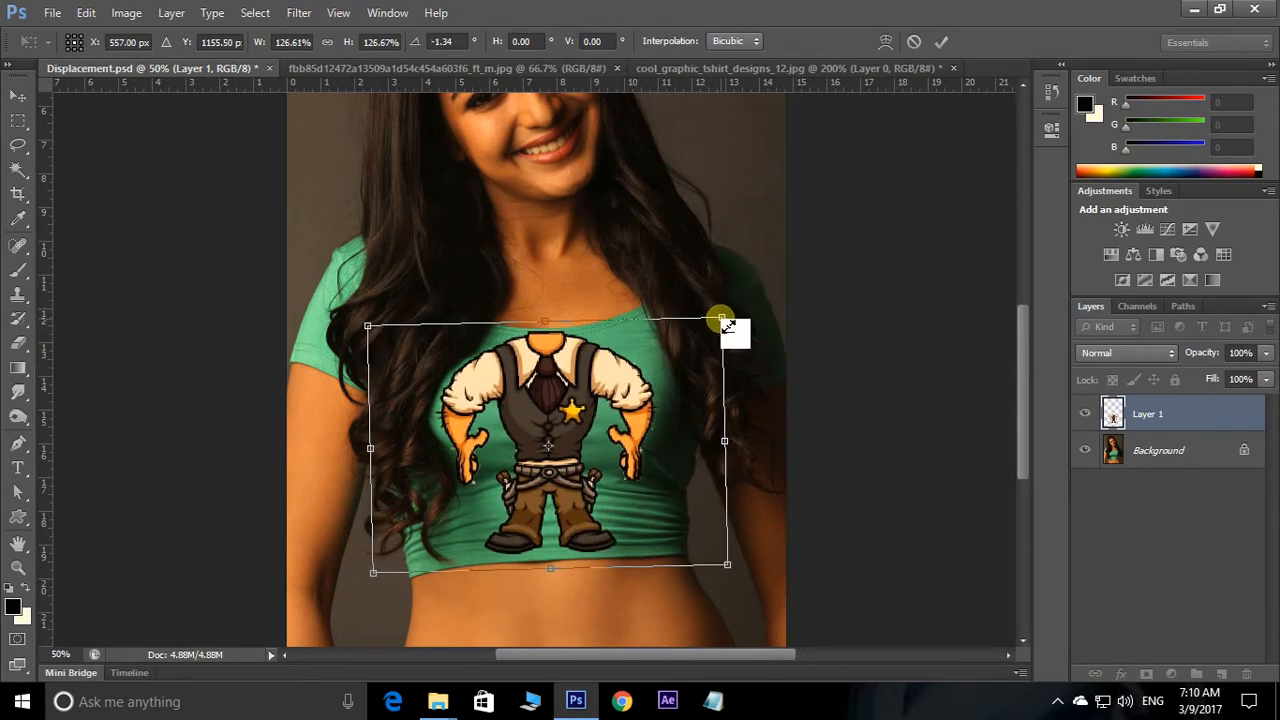
{"action": "left_click_drag", "start_coordinate": [587, 384], "coordinate": [591, 394]}
{"action": "key", "text": "Return"}
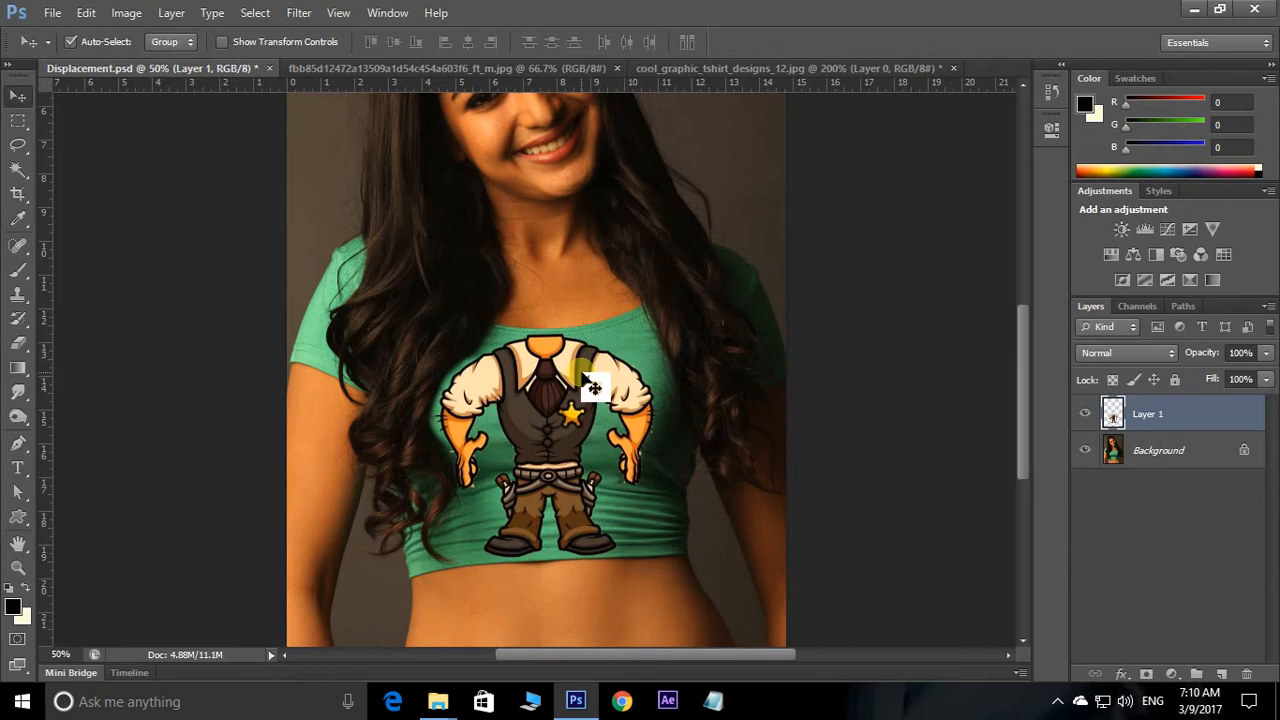
- Apply the Displace filter to the graphic with scales of 10, Stretch To Fit and Repeat Edge Pixels, using Displacement.psd from the Desktop
{"action": "key", "text": "ctrl+plus"}
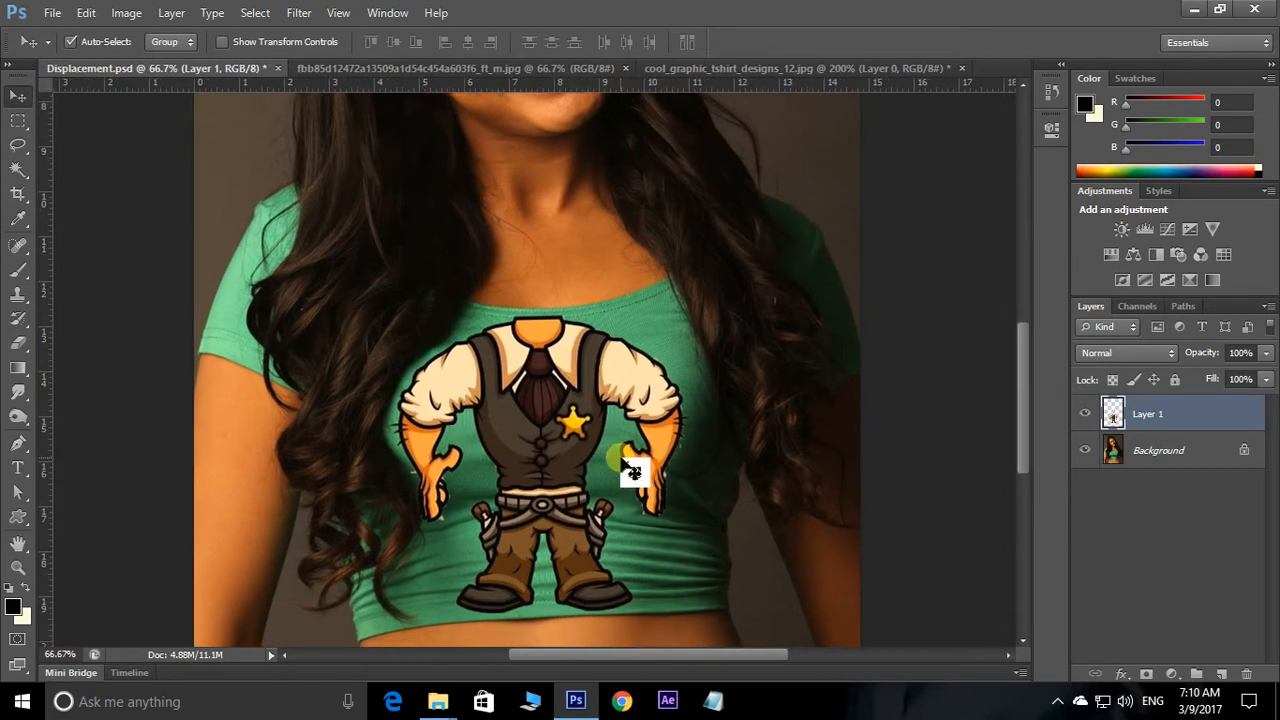
{"action": "left_click", "coordinate": [299, 12]}
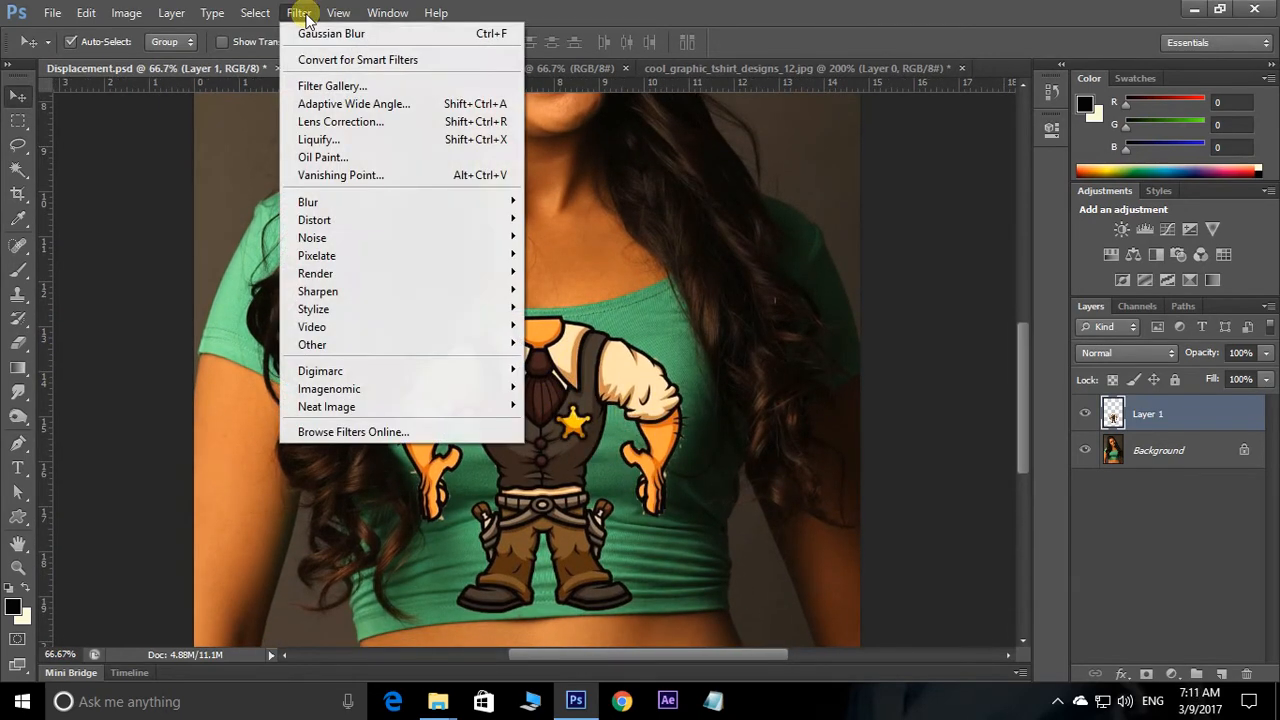
{"action": "mouse_move", "coordinate": [443, 220]}
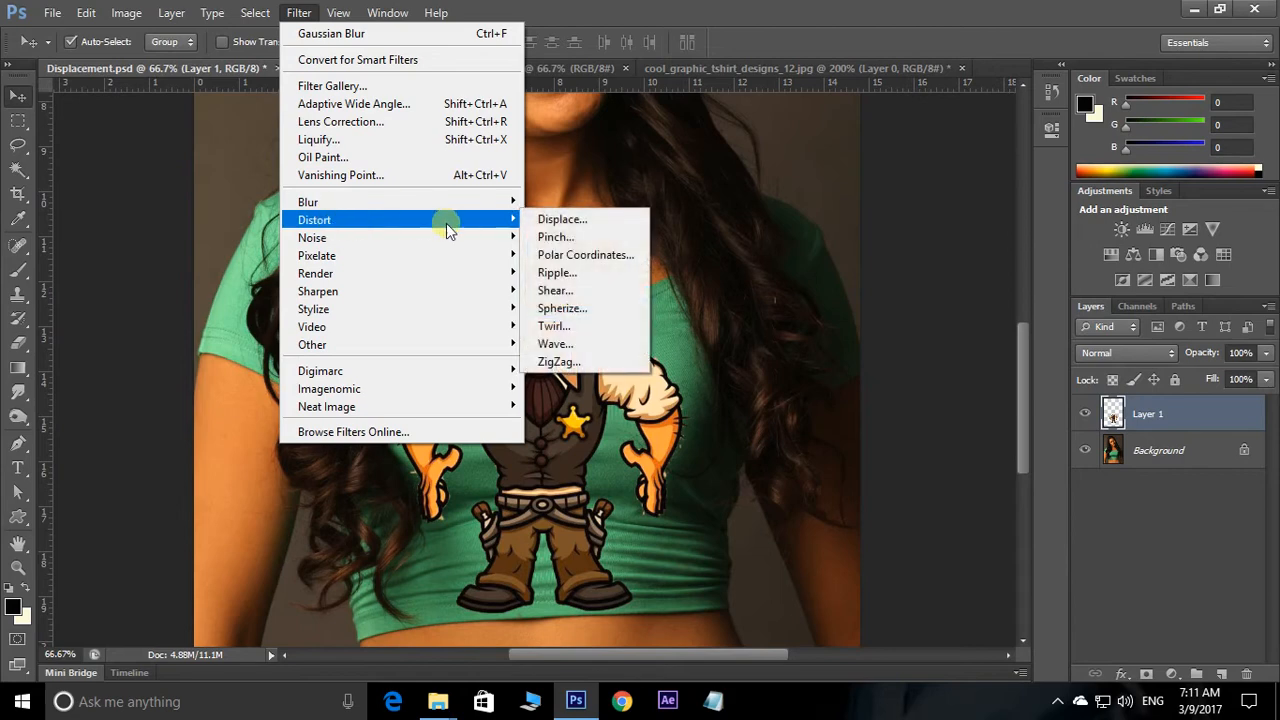
{"action": "left_click", "coordinate": [551, 219]}
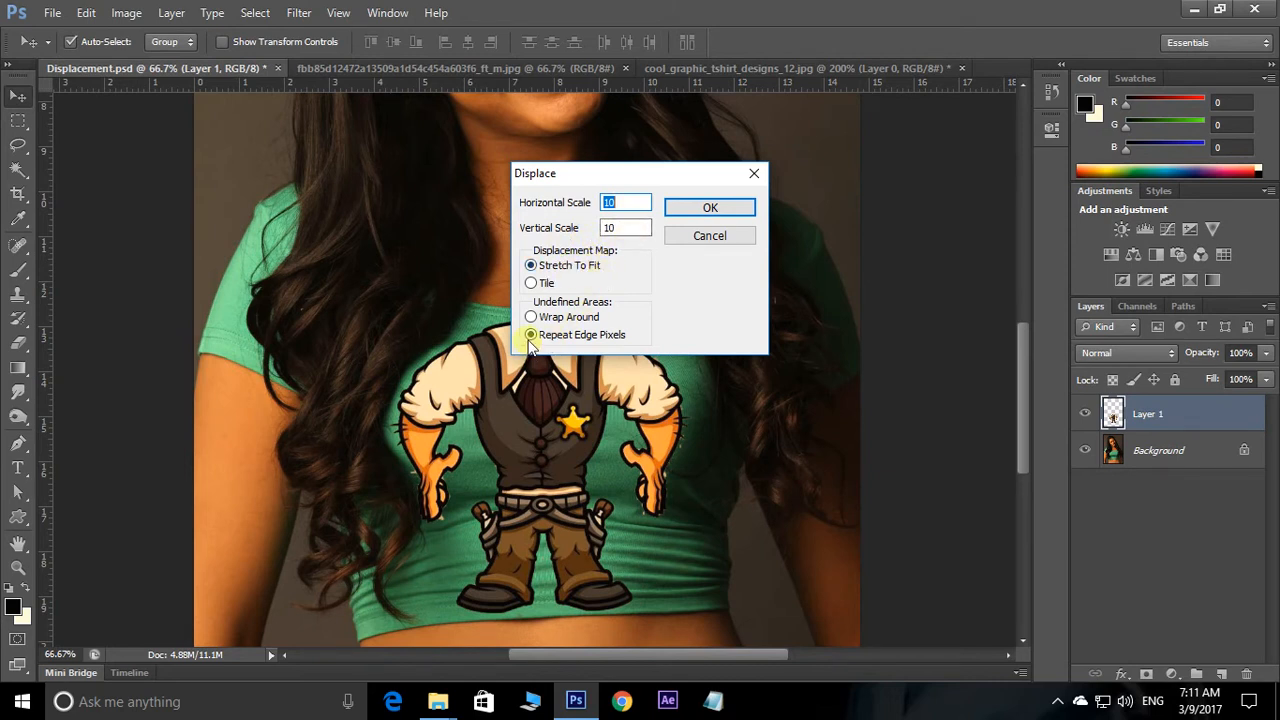
{"action": "left_click", "coordinate": [709, 208]}
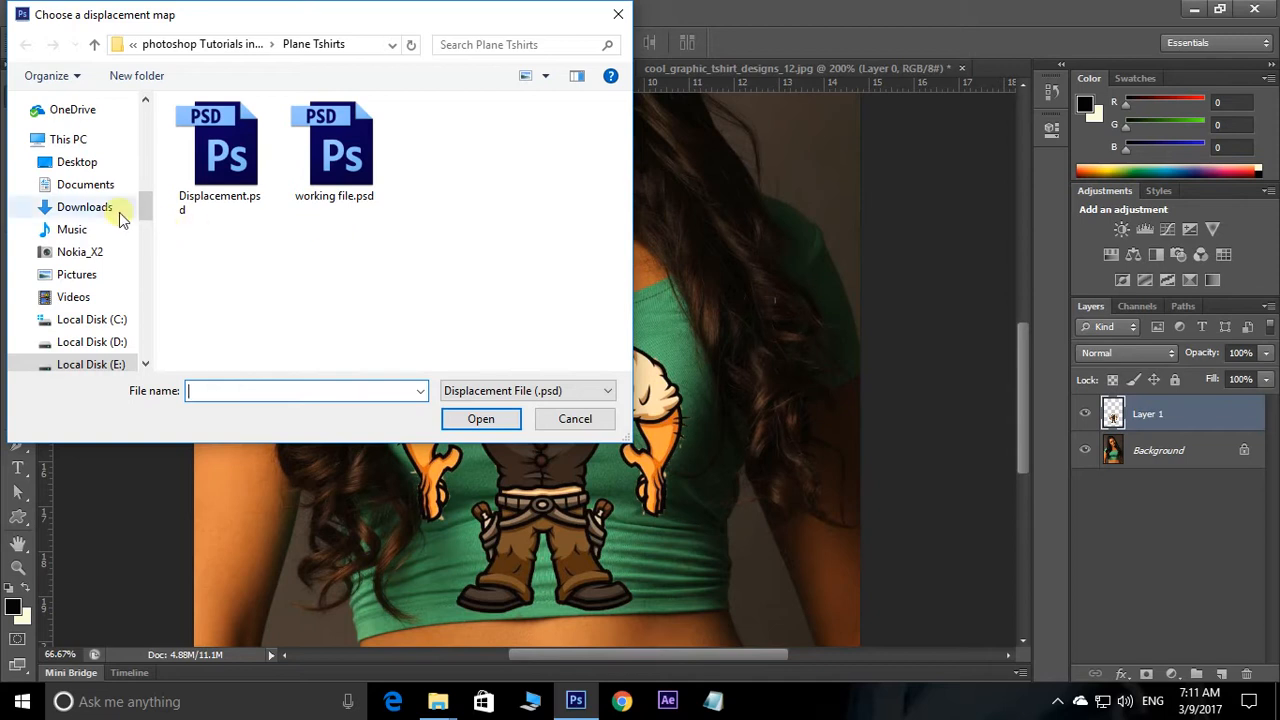
{"action": "left_click", "coordinate": [70, 163]}
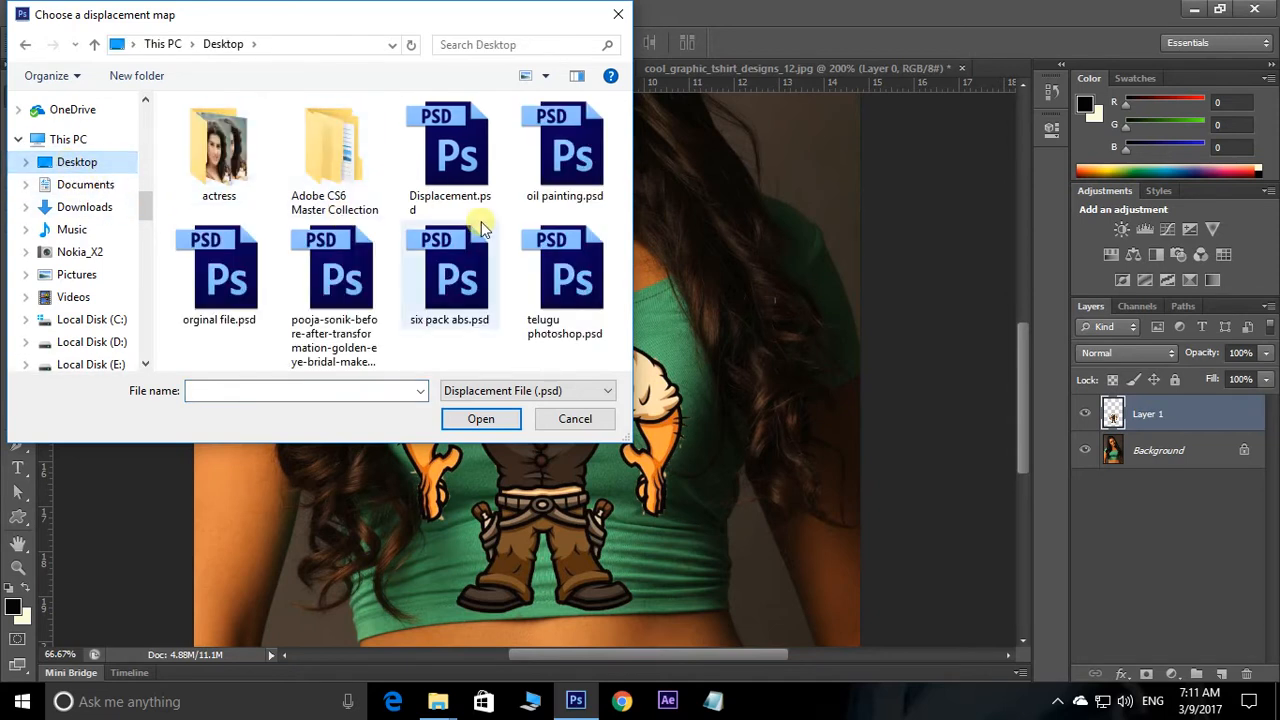
{"action": "left_click", "coordinate": [462, 172]}
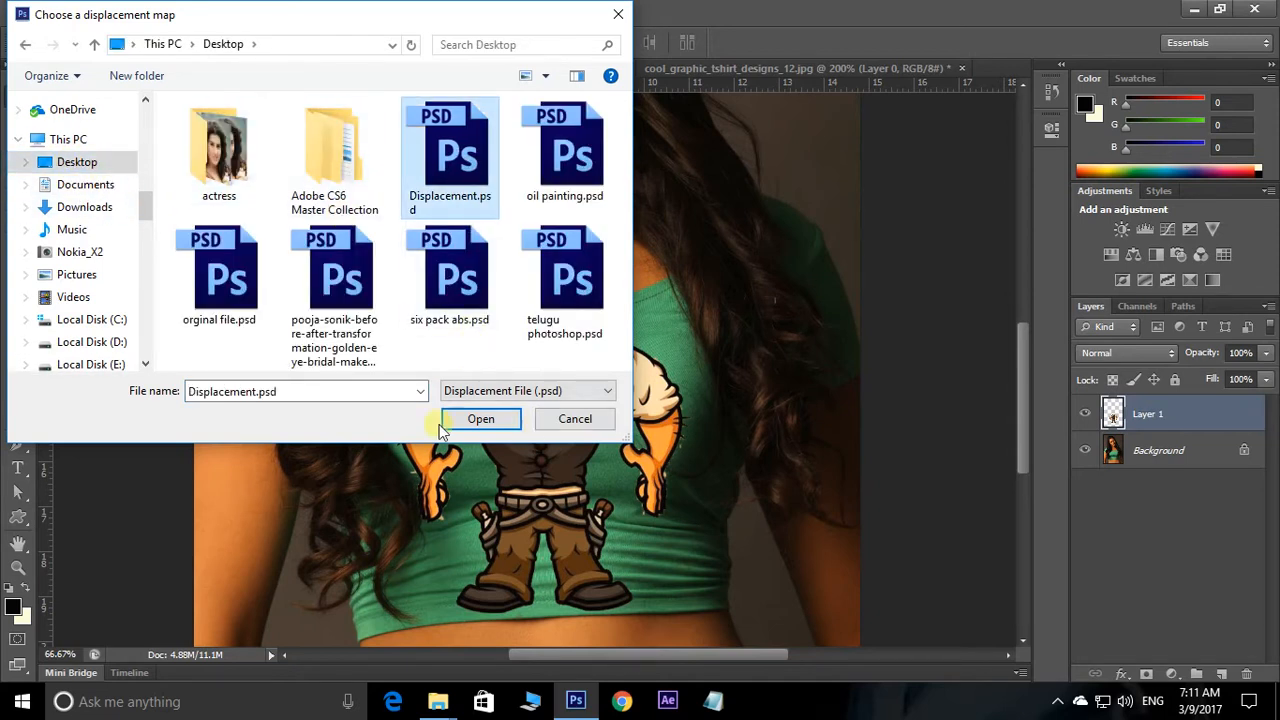
{"action": "left_click", "coordinate": [478, 419]}
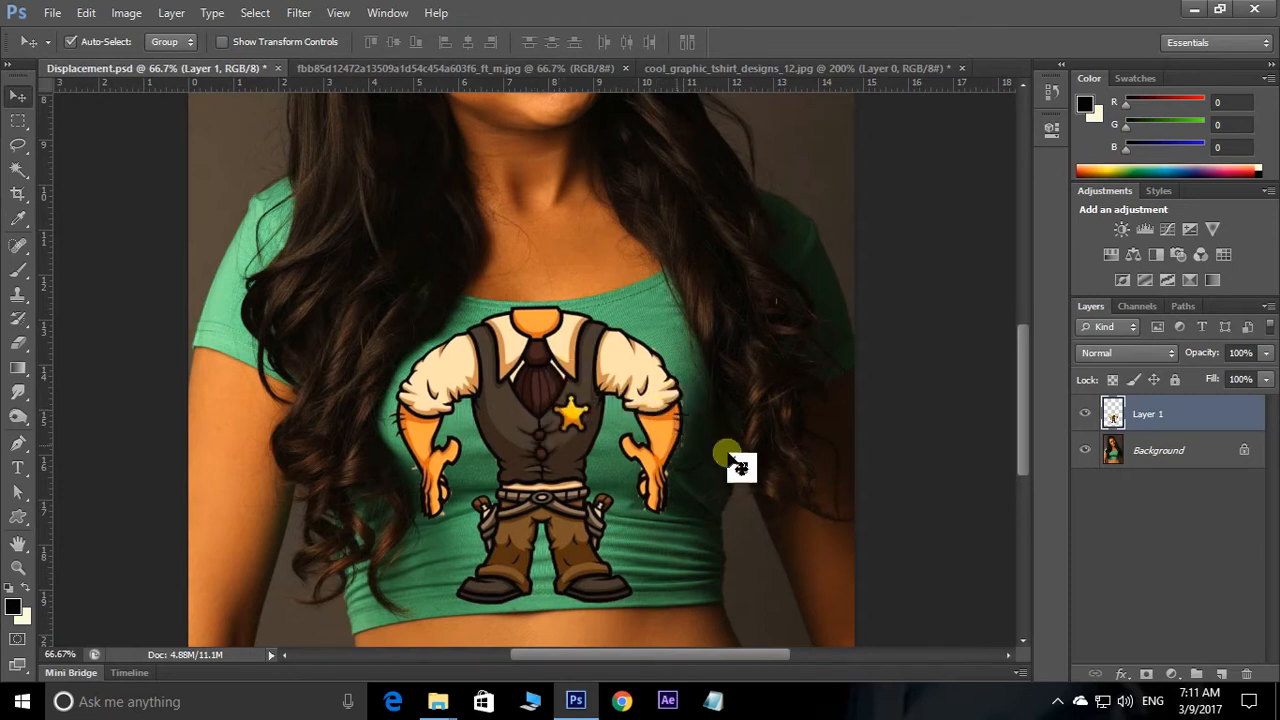
- Set the graphic layer's blend mode to Soft Light, keep its opacity at 100%, and deselect the layer
{"action": "left_click_drag", "start_coordinate": [1143, 363], "coordinate": [558, 470]}
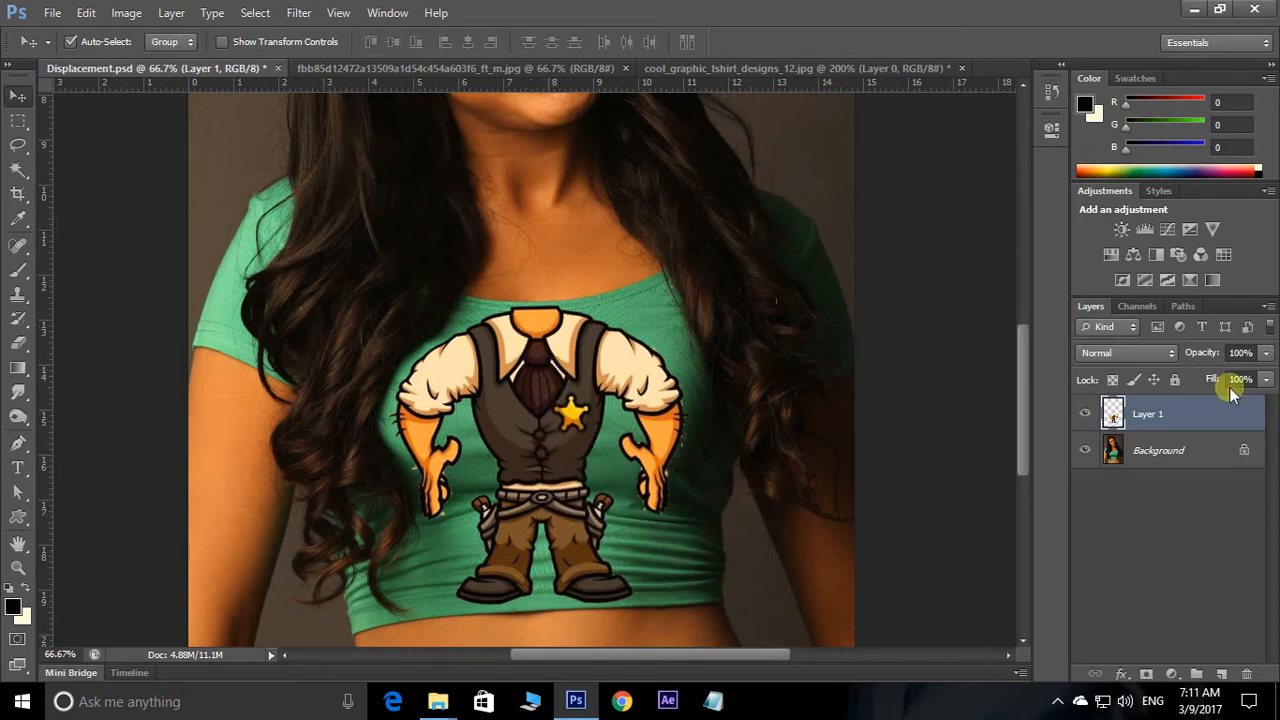
{"action": "left_click", "coordinate": [1133, 362]}
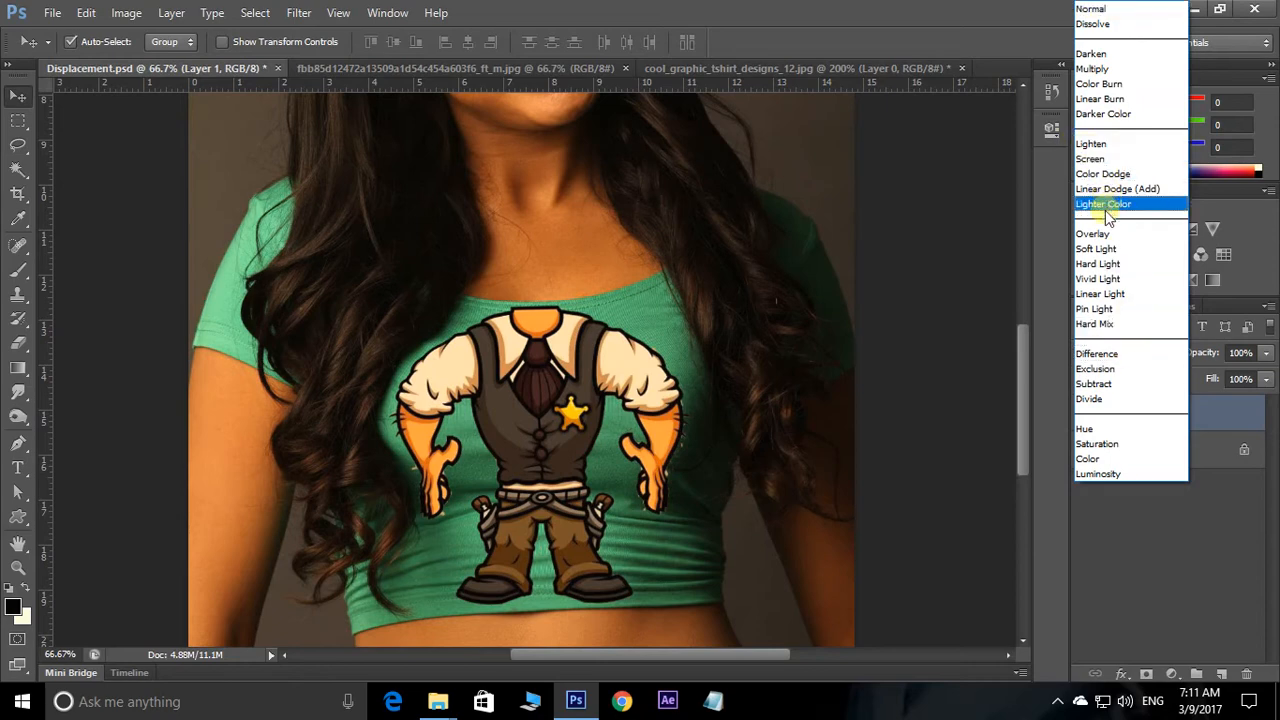
{"action": "left_click", "coordinate": [1097, 249]}
{"action": "left_click", "coordinate": [1267, 353]}
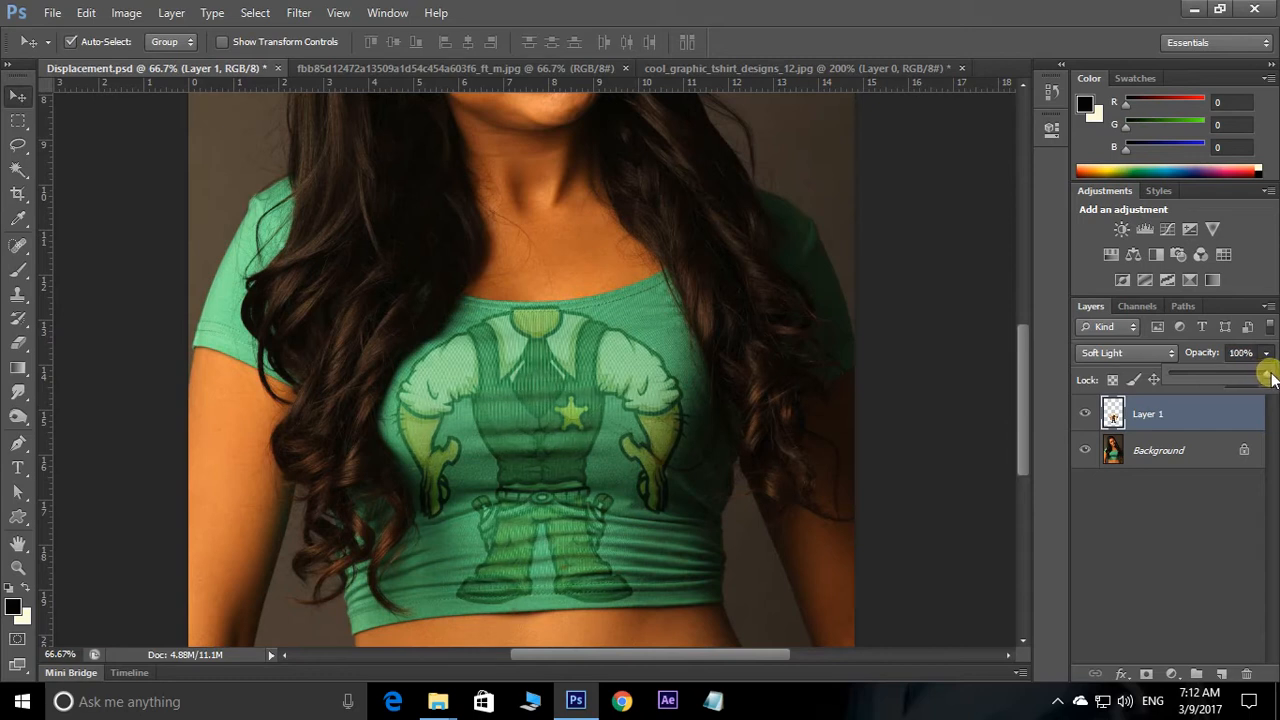
{"action": "left_click", "coordinate": [1249, 512]}
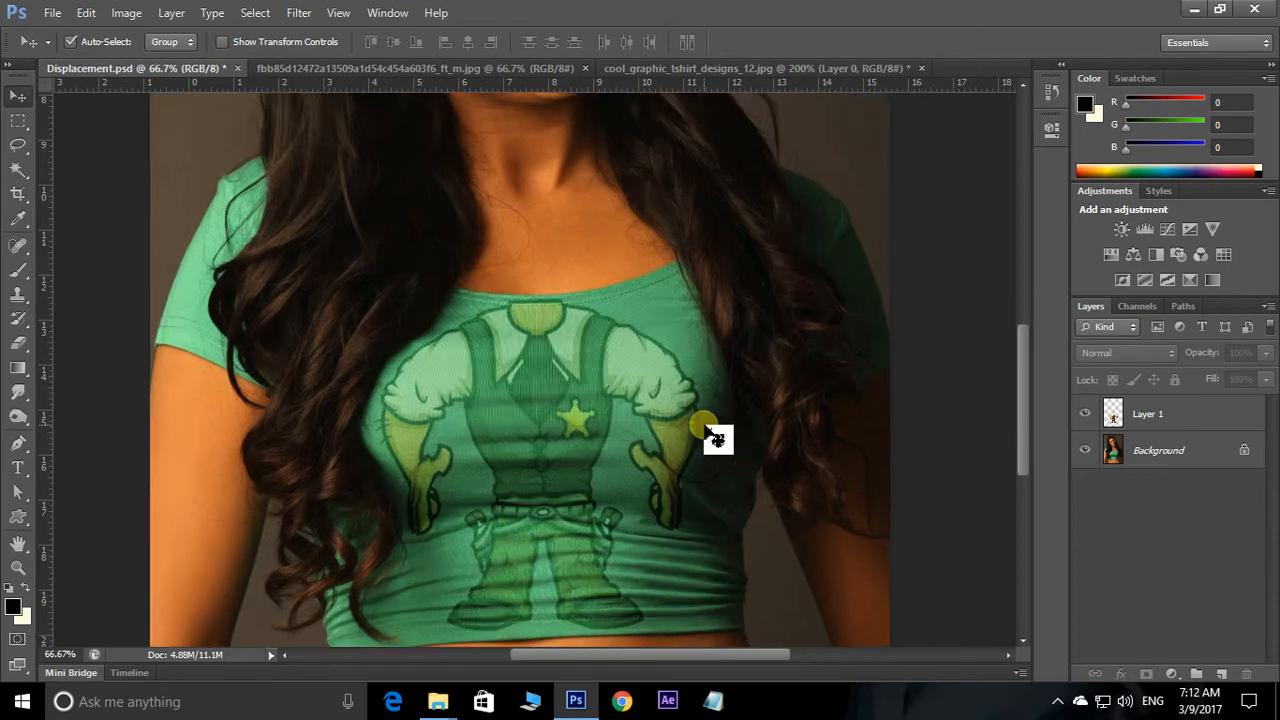
- Examine up close how the graphic blends with the T-shirt fabric and folds, from the collar down to the hem
{"action": "key", "text": "ctrl+plus"}
{"action": "key", "text": "ctrl+plus"}
{"action": "left_click_drag", "start_coordinate": [711, 434], "coordinate": [704, 382]}
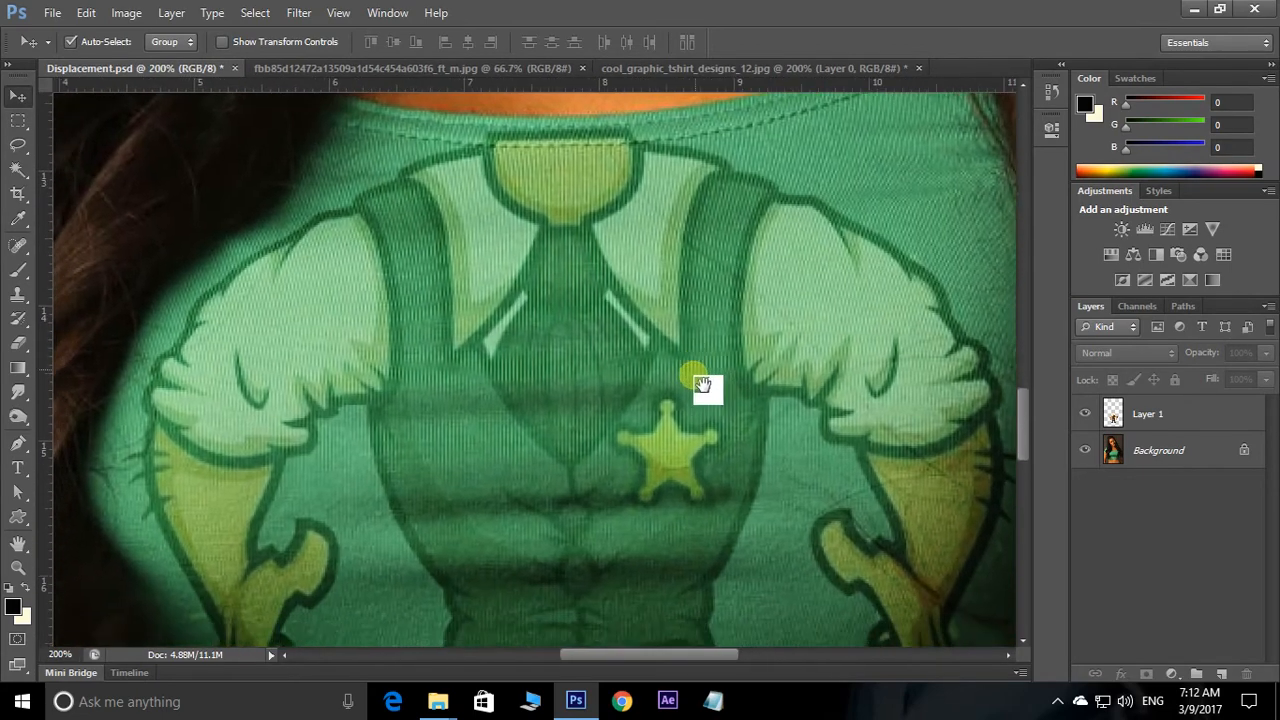
{"action": "left_click_drag", "start_coordinate": [563, 486], "coordinate": [566, 380]}
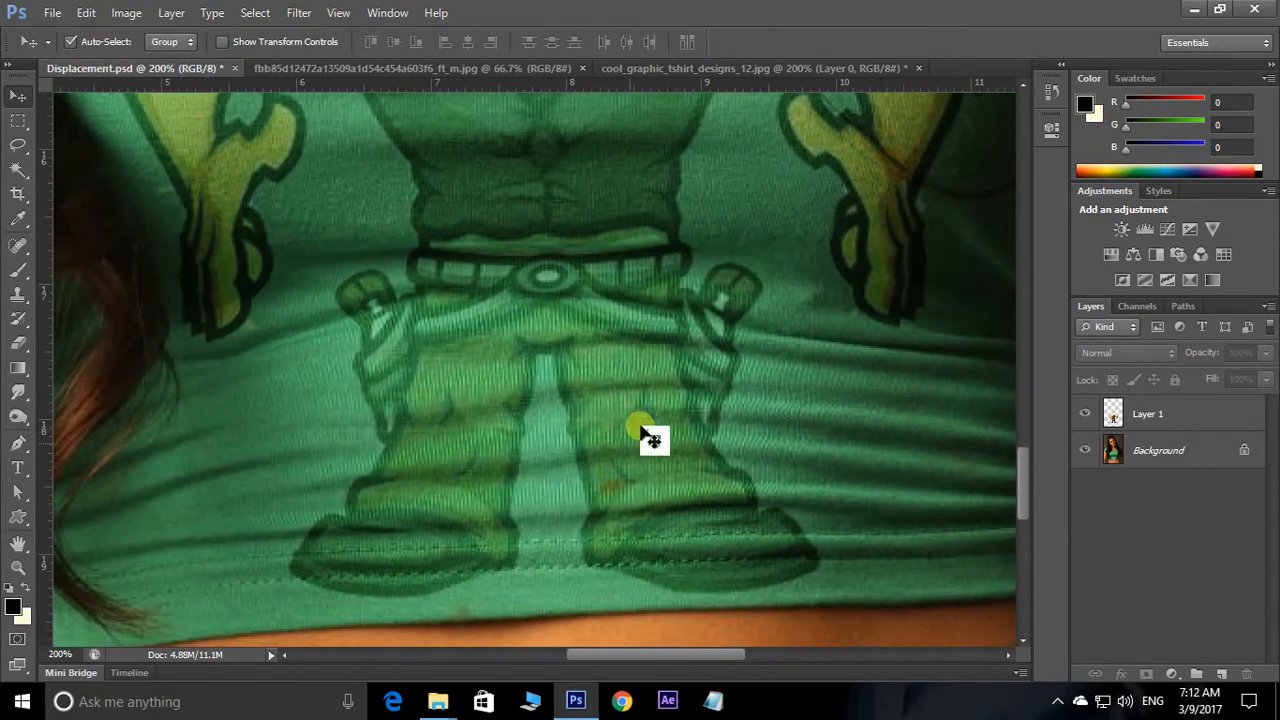
{"action": "left_click_drag", "start_coordinate": [720, 398], "coordinate": [703, 433]}
{"action": "left_click_drag", "start_coordinate": [704, 344], "coordinate": [719, 580]}
{"action": "key", "text": "ctrl+minus"}
{"action": "key", "text": "ctrl+minus"}
{"action": "key", "text": "ctrl+minus"}
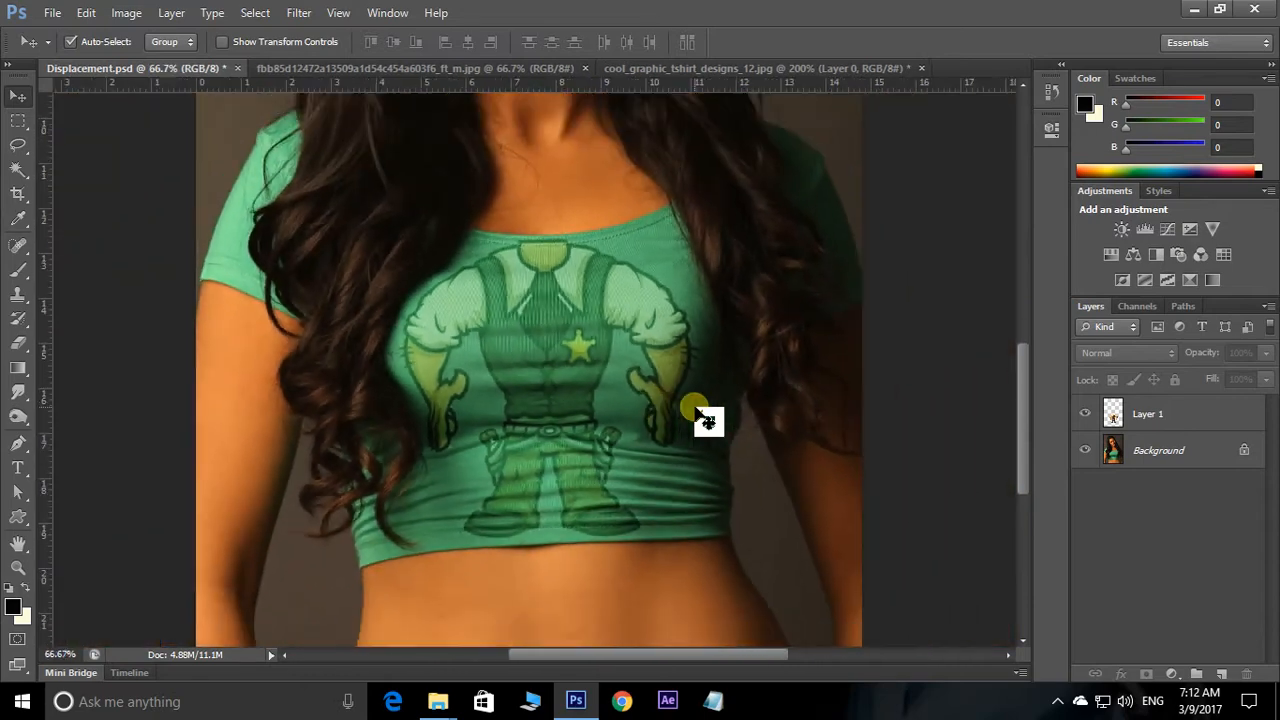
{"action": "key", "text": "ctrl+plus"}
{"action": "key", "text": "ctrl+plus"}
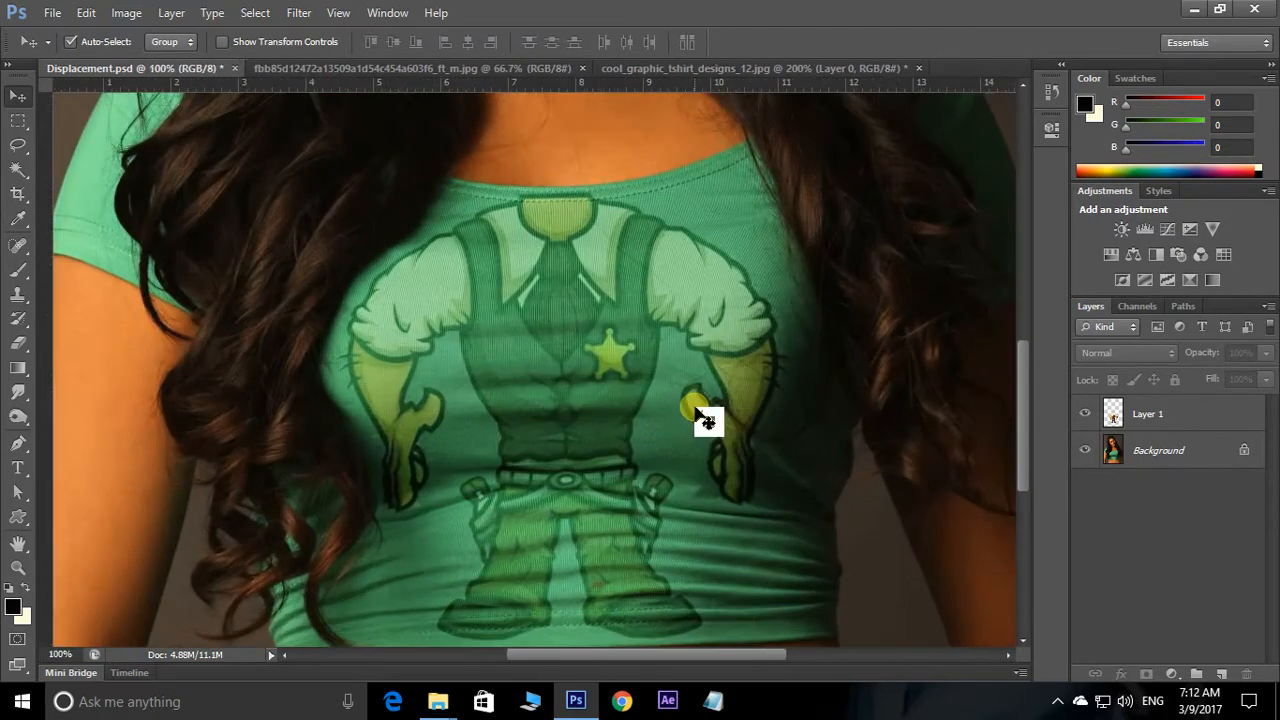
- Switch to the couple photo and set the Type tool's font to Cooper Std Black
{"action": "left_click", "coordinate": [361, 64]}
{"action": "left_click_drag", "start_coordinate": [594, 446], "coordinate": [597, 429]}
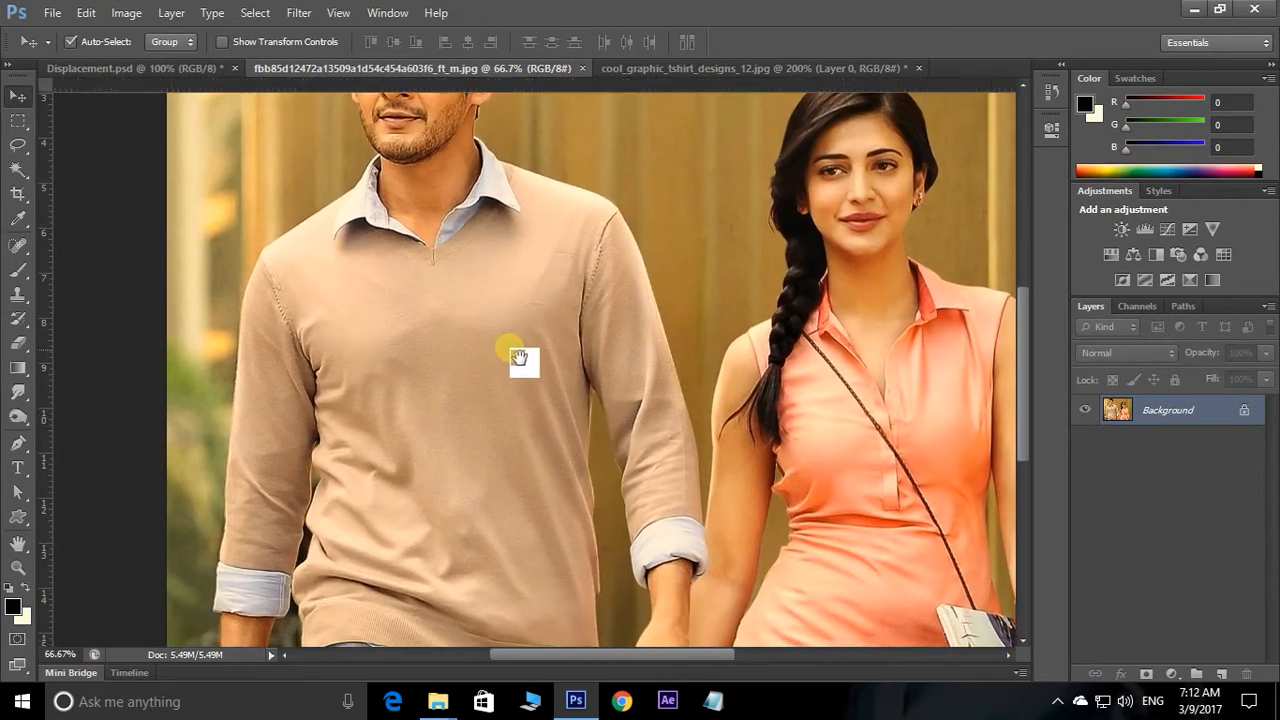
{"action": "left_click_drag", "start_coordinate": [509, 349], "coordinate": [524, 348]}
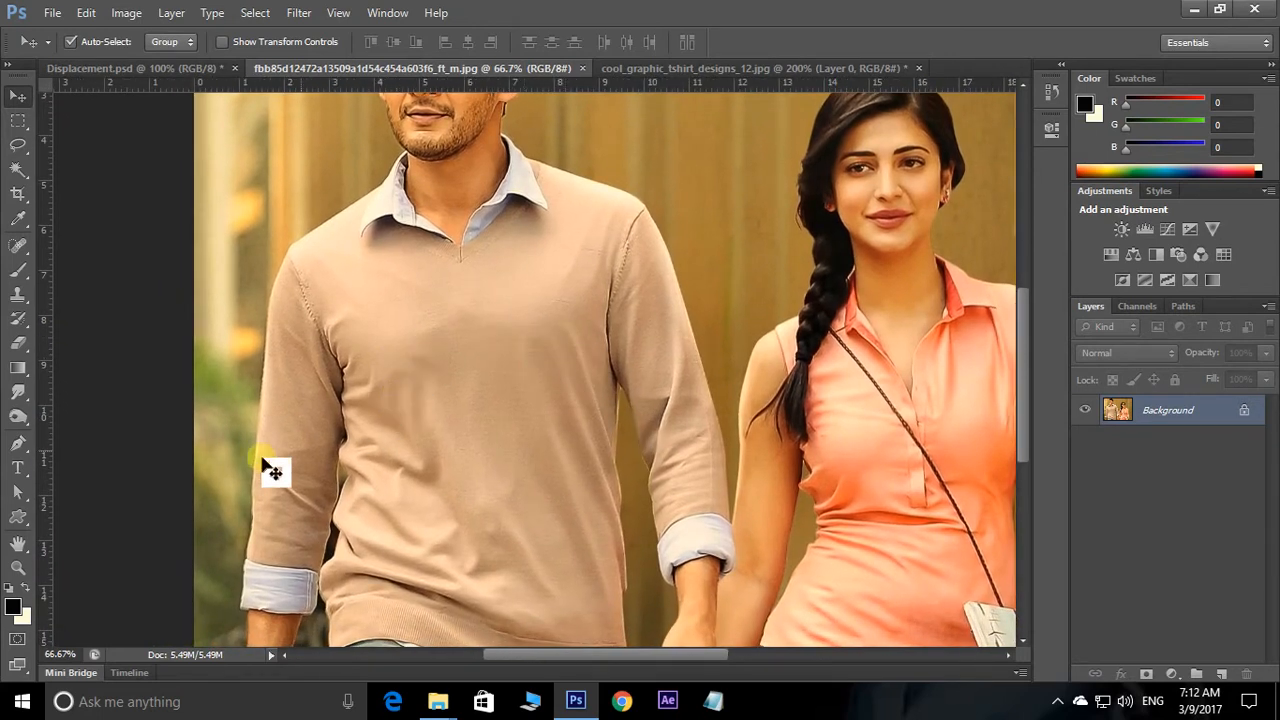
{"action": "left_click", "coordinate": [19, 470]}
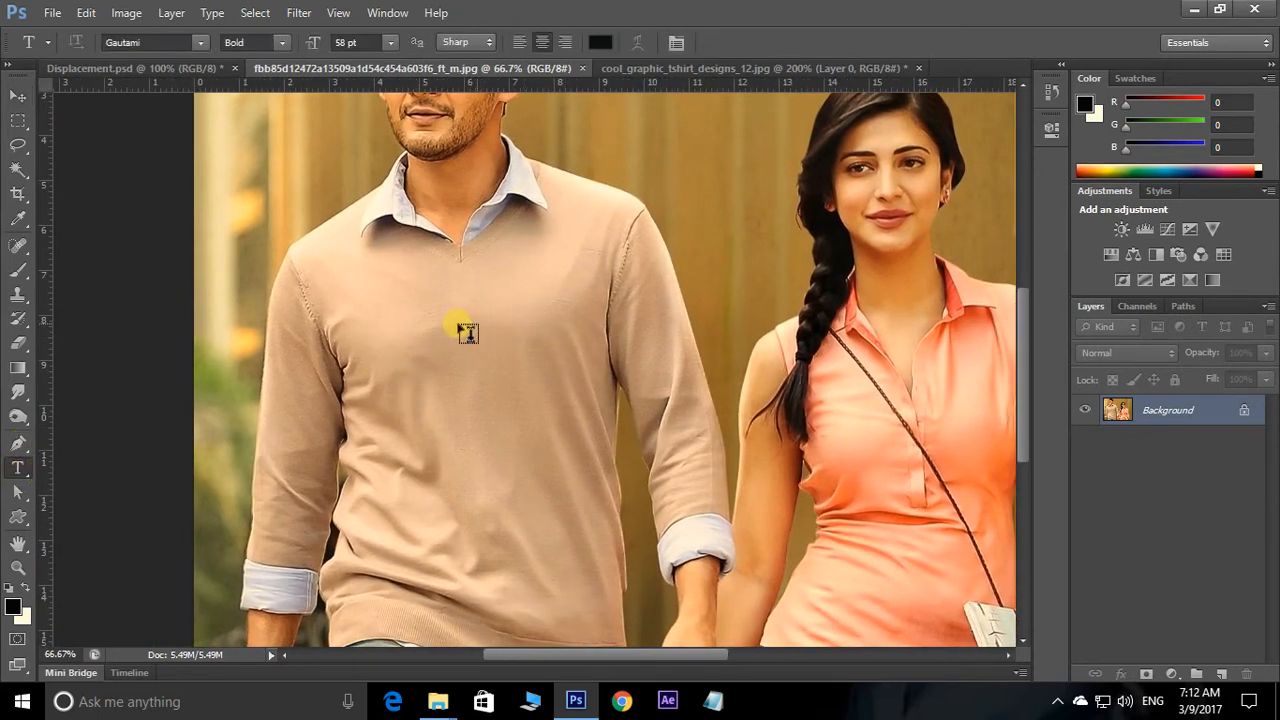
{"action": "left_click", "coordinate": [200, 42]}
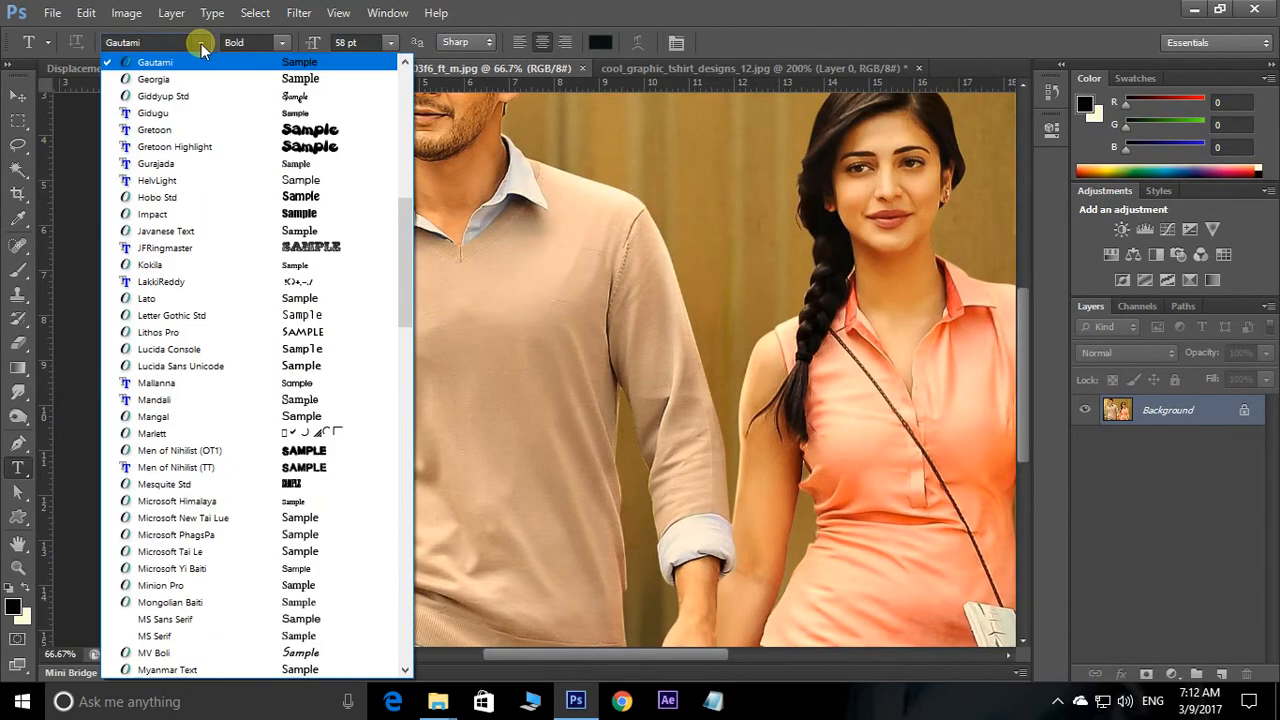
{"action": "scroll", "coordinate": [243, 290], "scroll_direction": "up", "scroll_amount": 4}
{"action": "scroll", "coordinate": [243, 298], "scroll_direction": "up", "scroll_amount": 2}
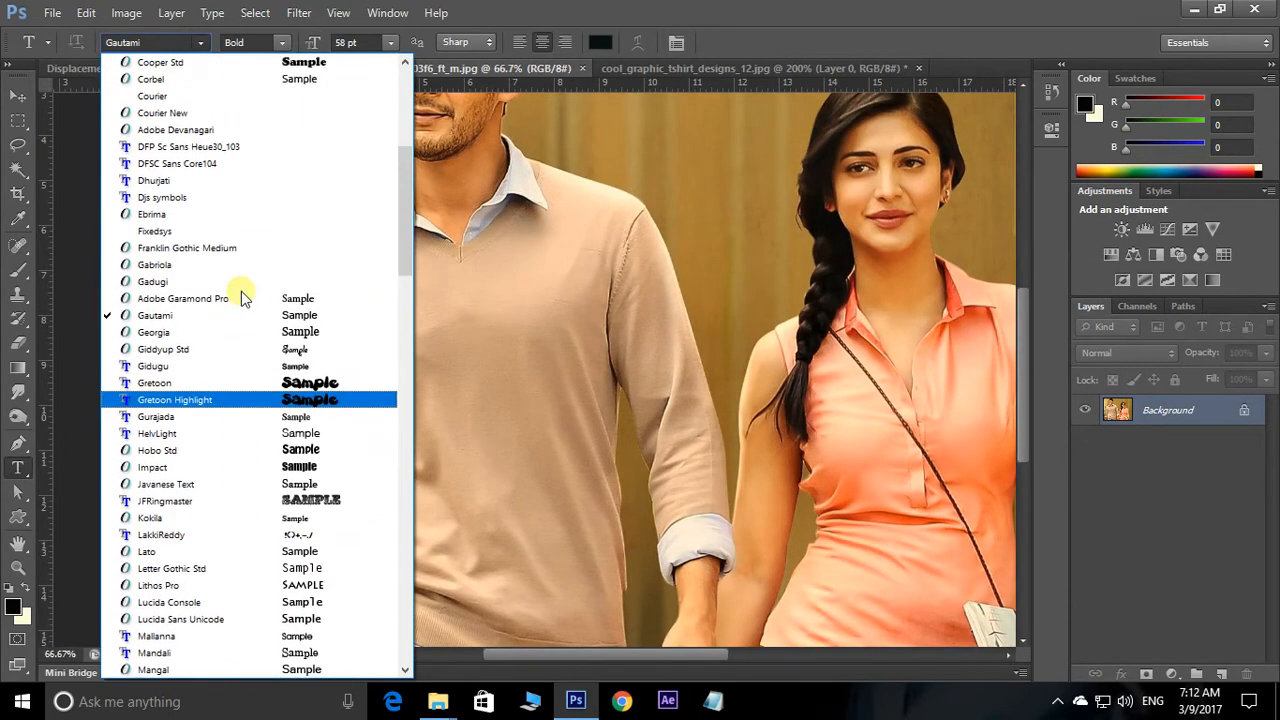
{"action": "scroll", "coordinate": [243, 298], "scroll_direction": "down", "scroll_amount": 6}
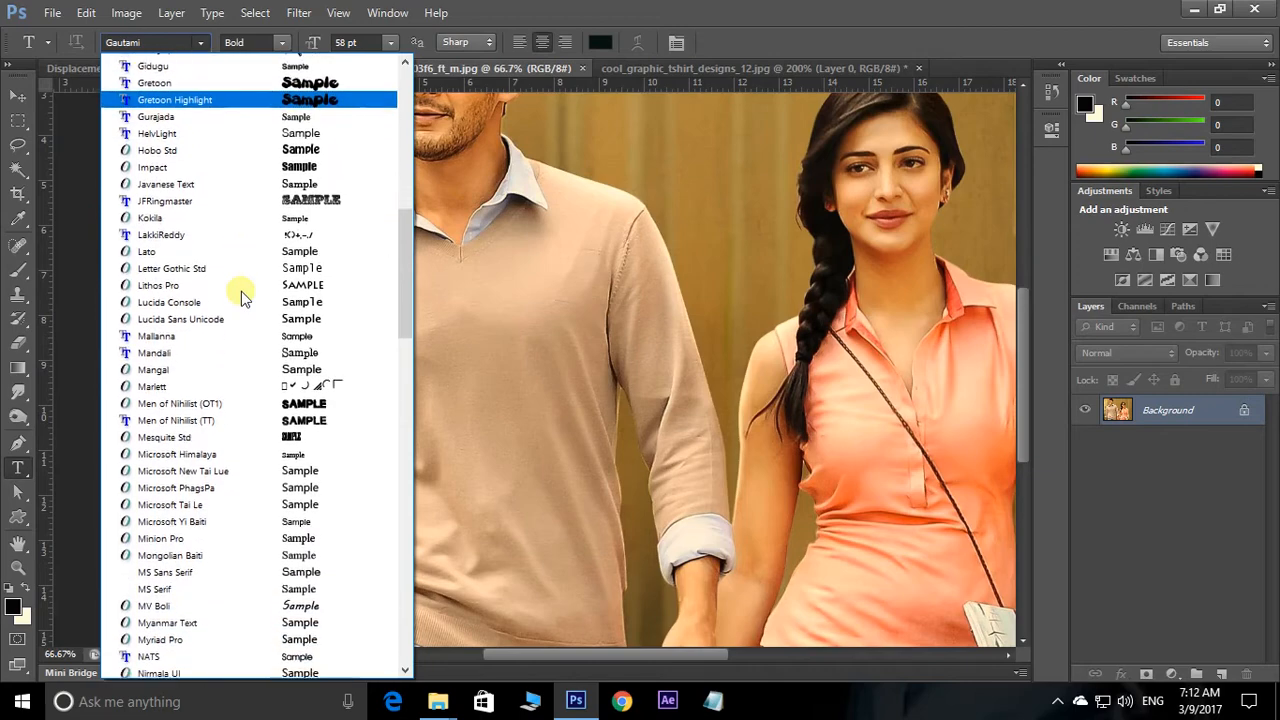
{"action": "scroll", "coordinate": [243, 298], "scroll_direction": "up", "scroll_amount": 5}
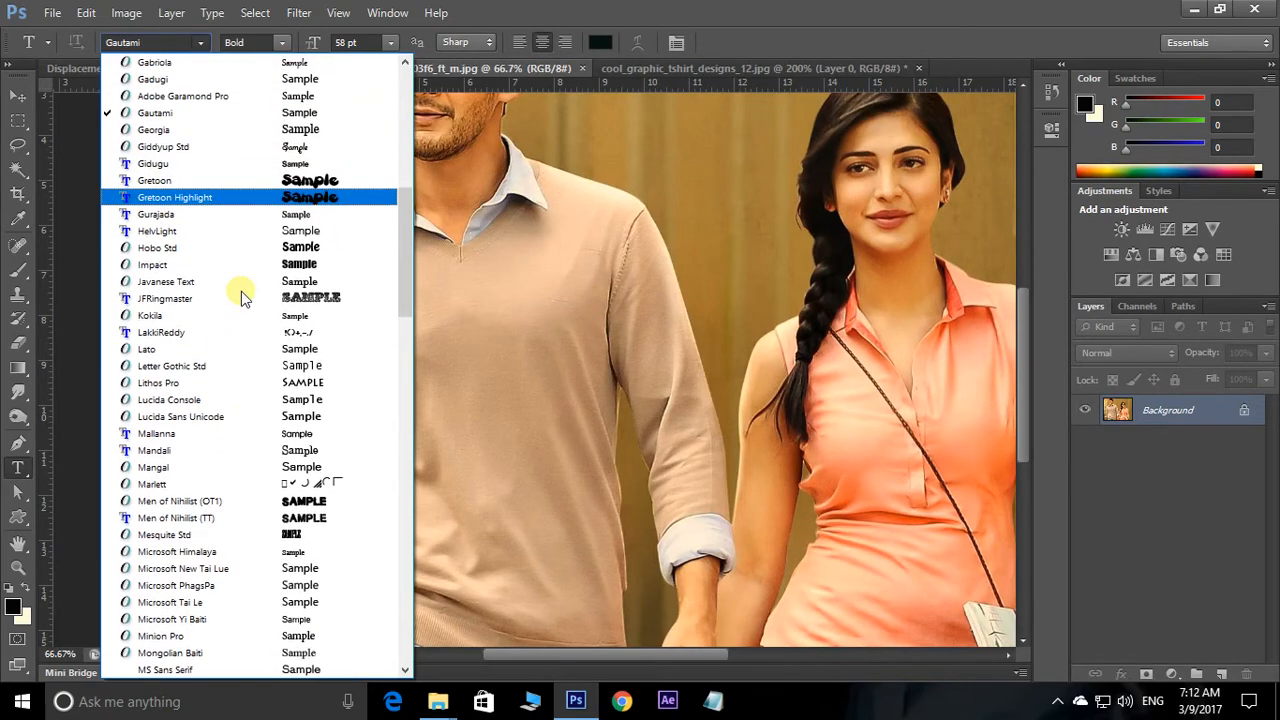
{"action": "scroll", "coordinate": [243, 298], "scroll_direction": "up", "scroll_amount": 3}
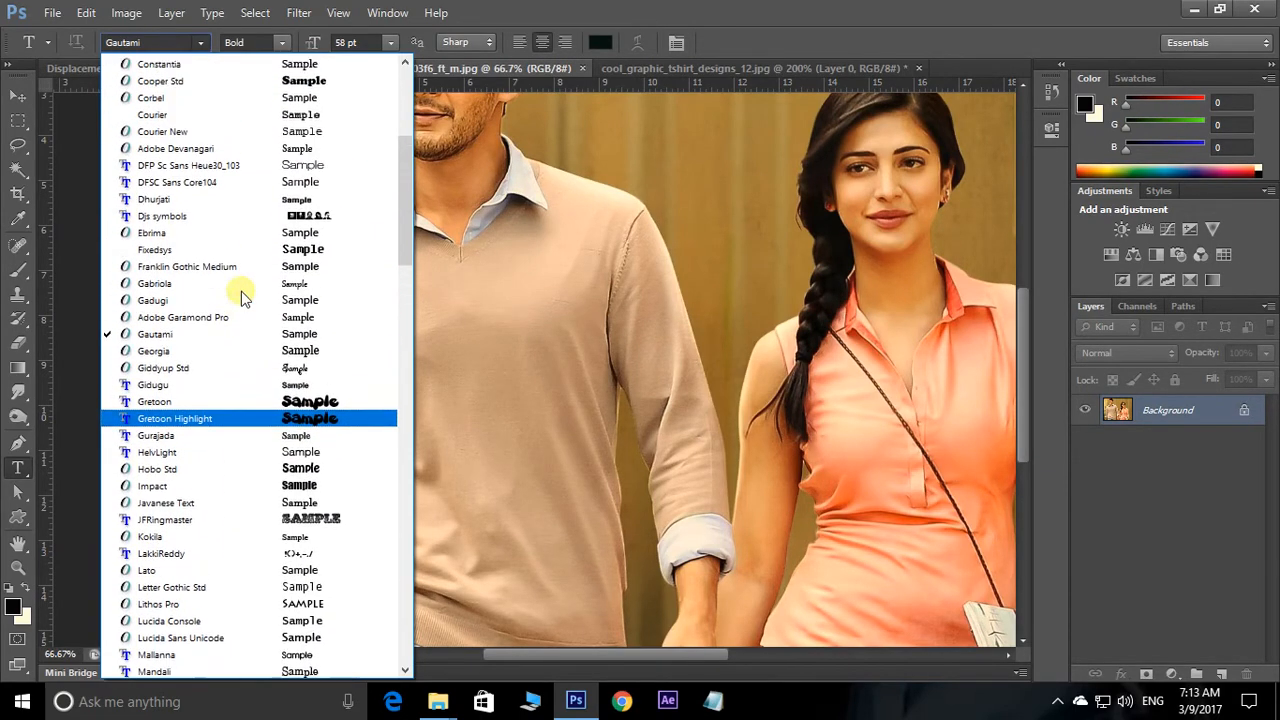
{"action": "scroll", "coordinate": [243, 296], "scroll_direction": "up", "scroll_amount": 2}
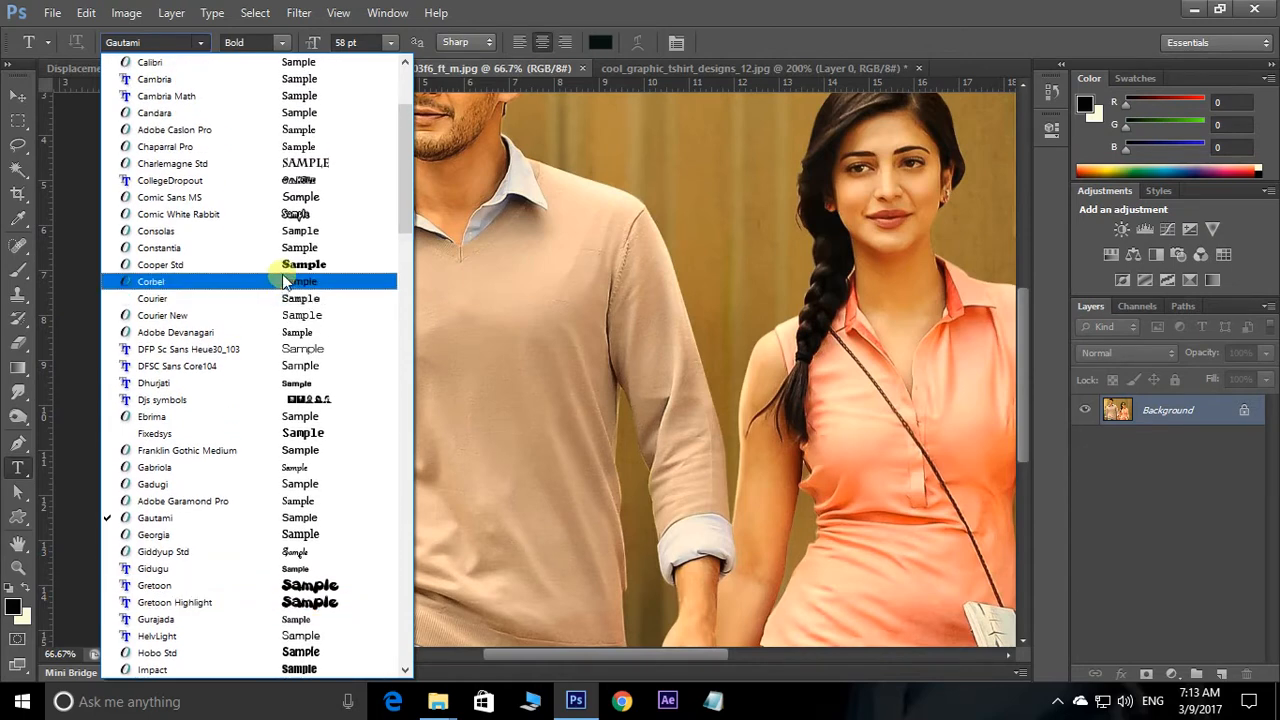
{"action": "left_click", "coordinate": [293, 268]}
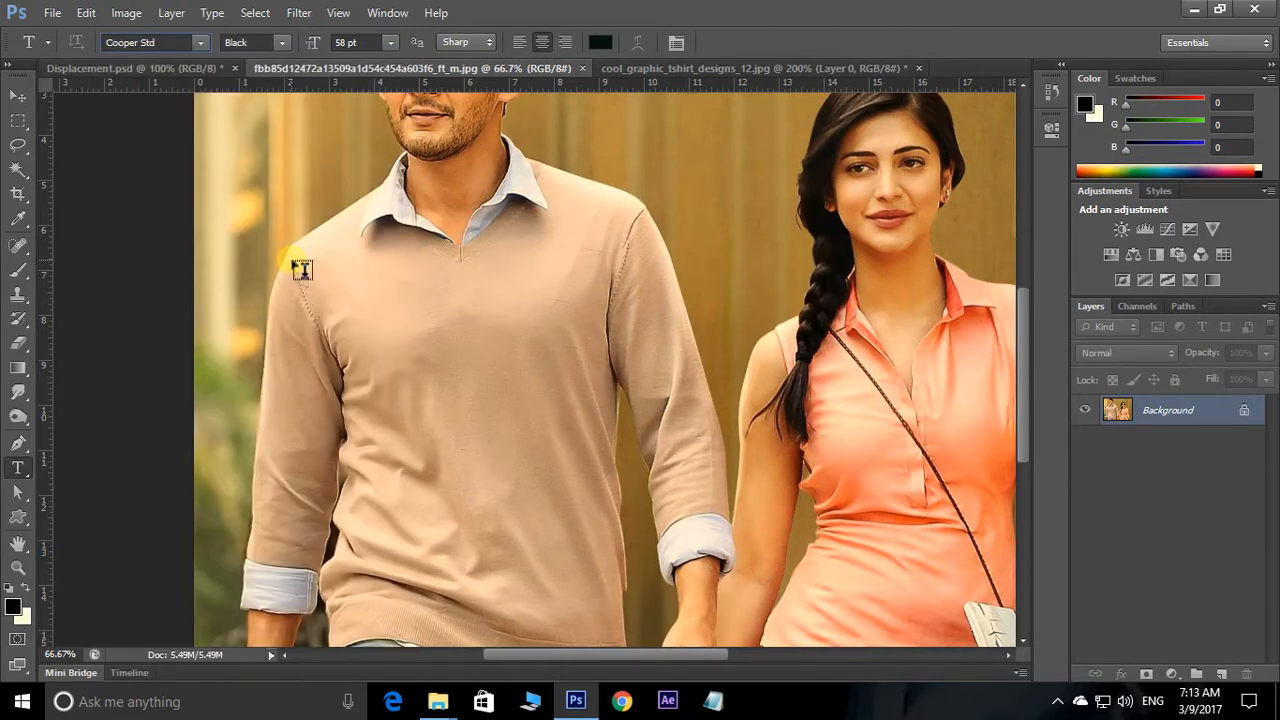
- Add the centred text "I Am Alone Please Take me Home with U" on the man's sweater, broken over eight lines
{"action": "left_click", "coordinate": [434, 342]}
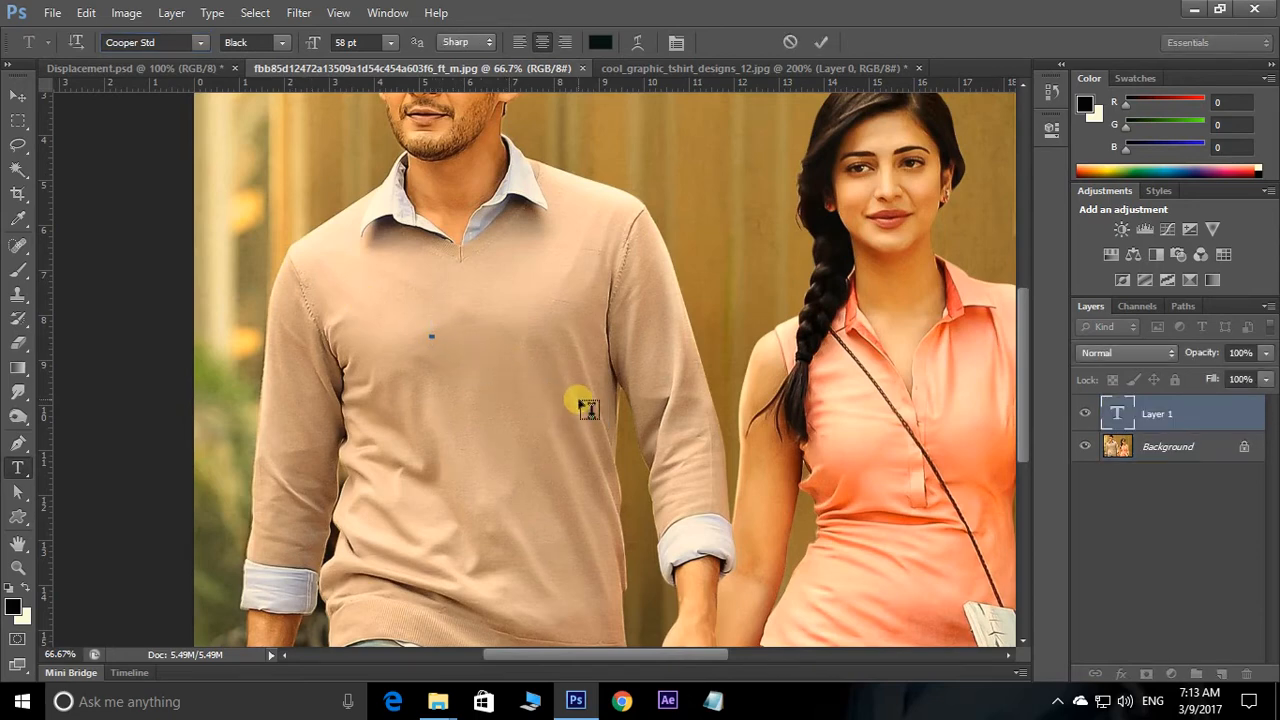
{"action": "type", "text": "I"}
{"action": "key", "text": "Return"}
{"action": "type", "text": "A"}
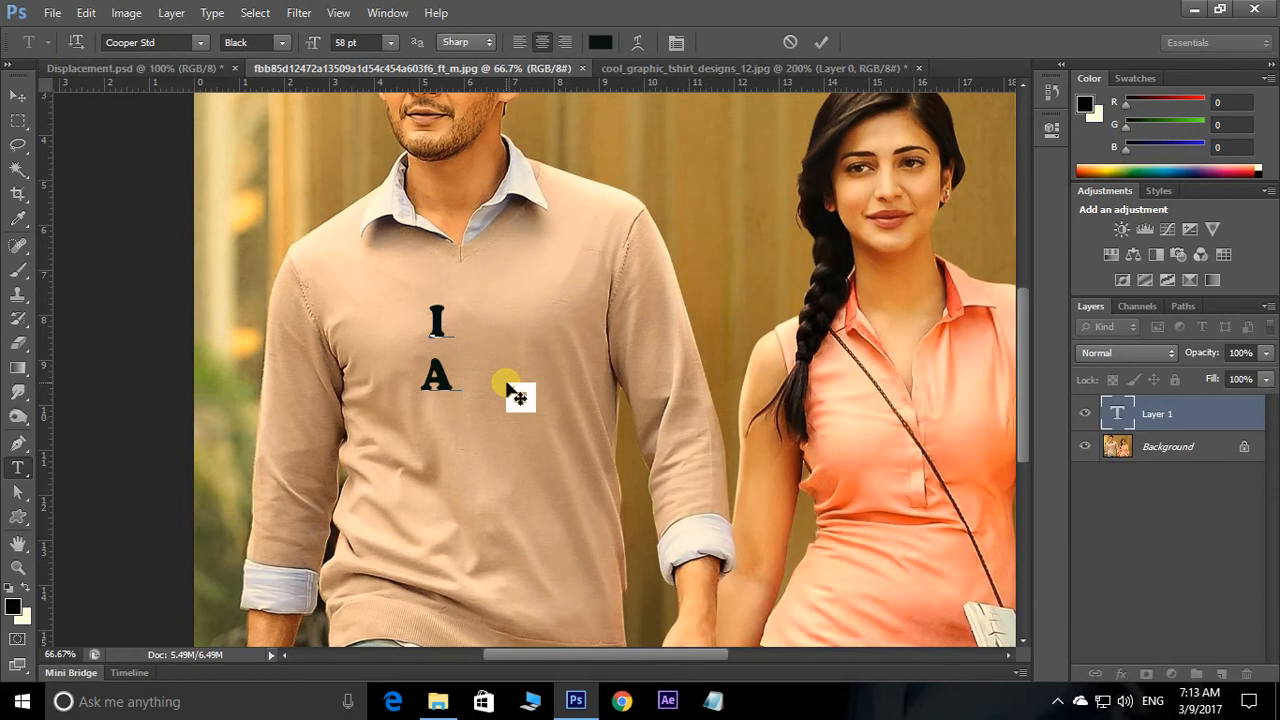
{"action": "type", "text": "m"}
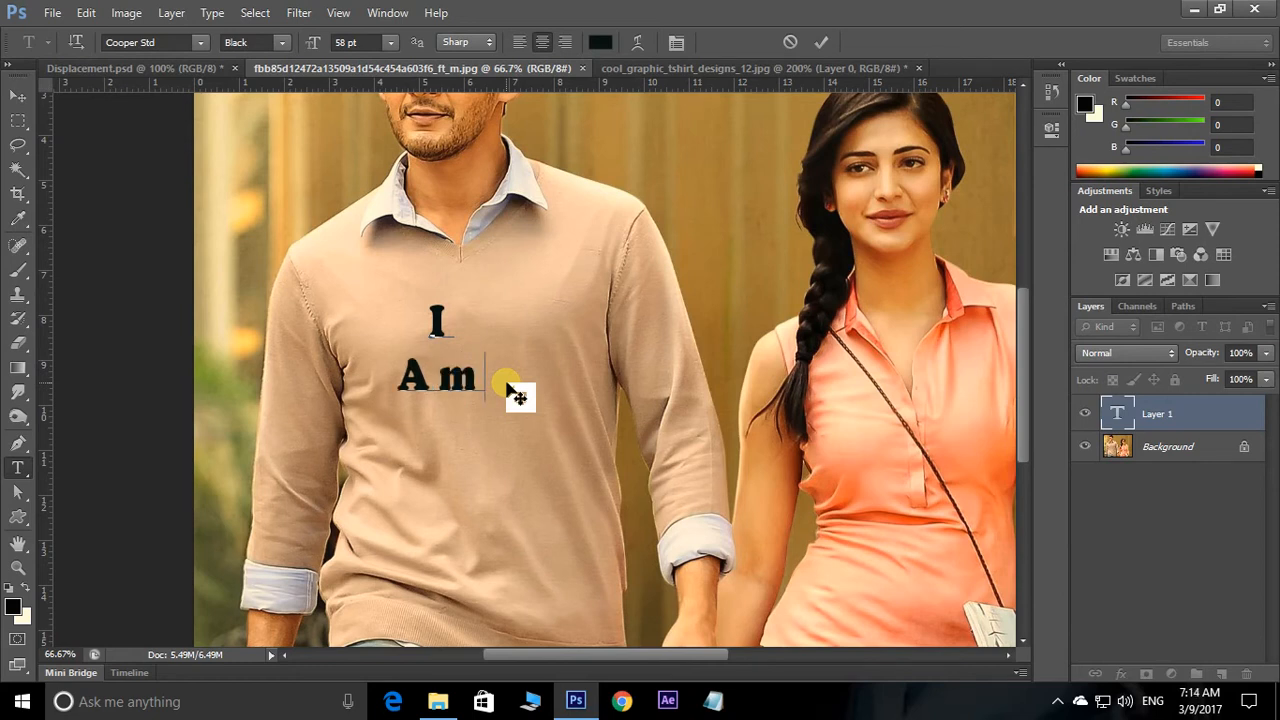
{"action": "key", "text": "Return"}
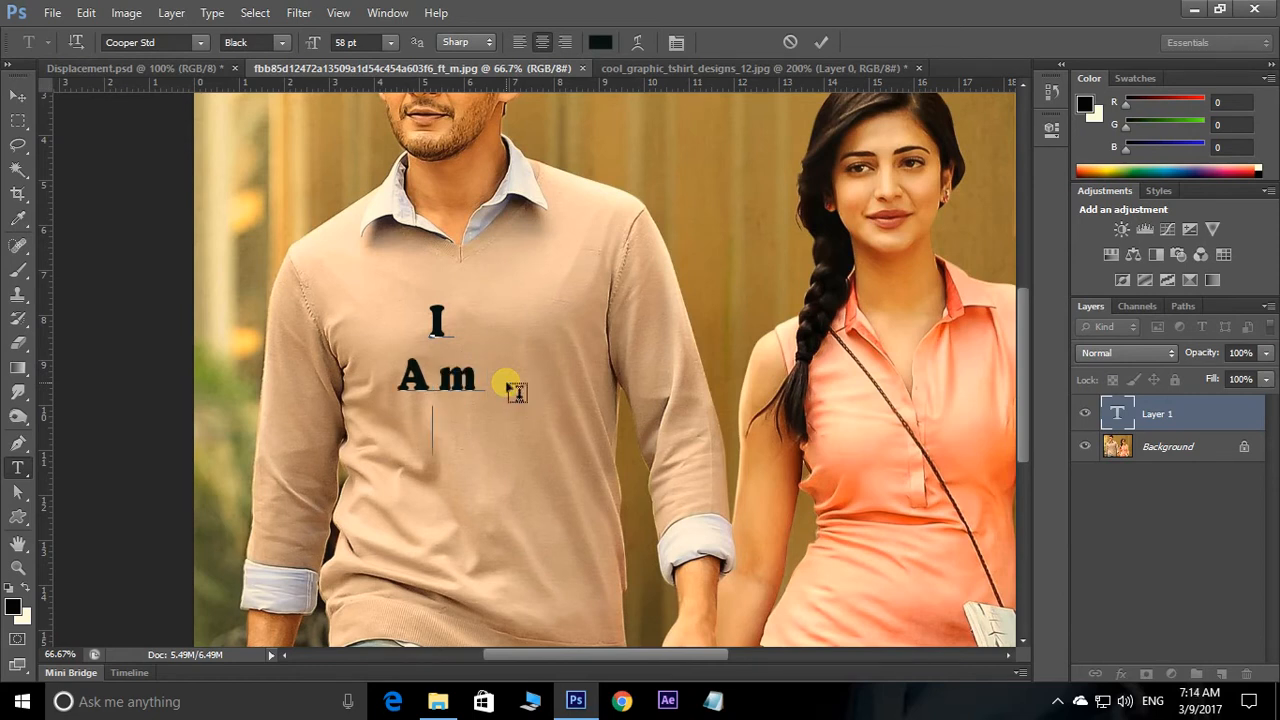
{"action": "type", "text": "A"}
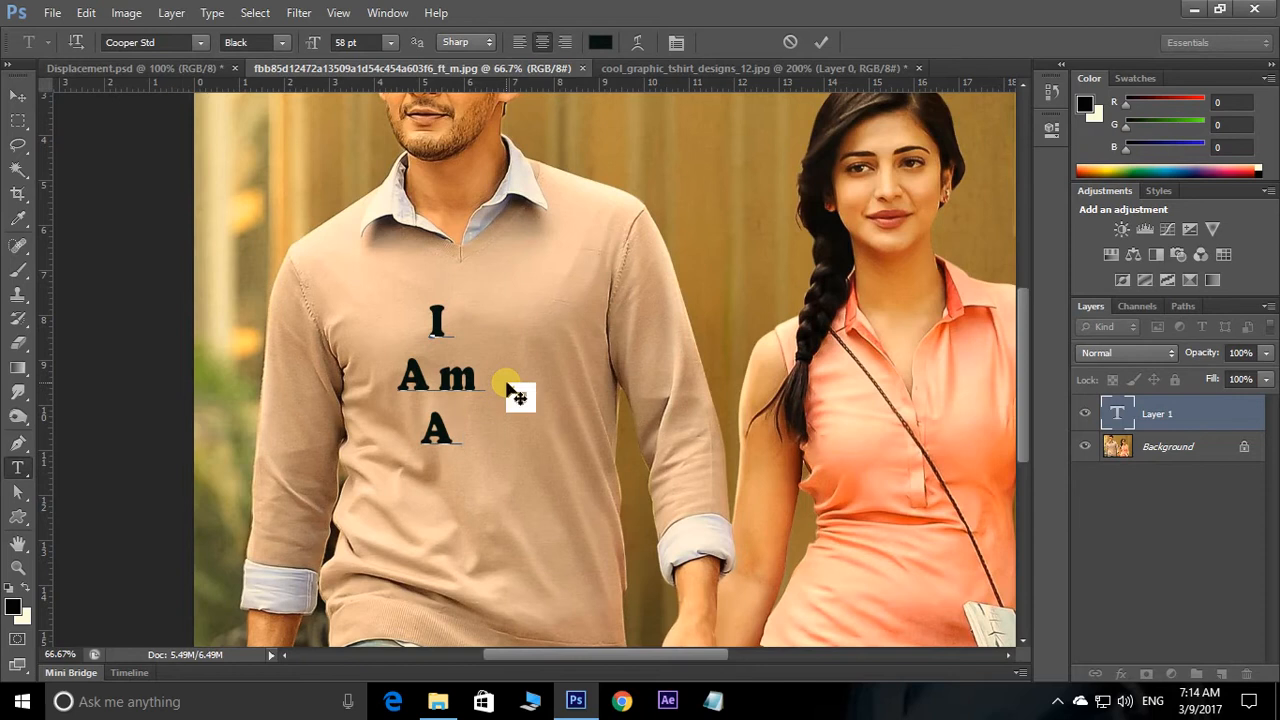
{"action": "type", "text": "lone "}
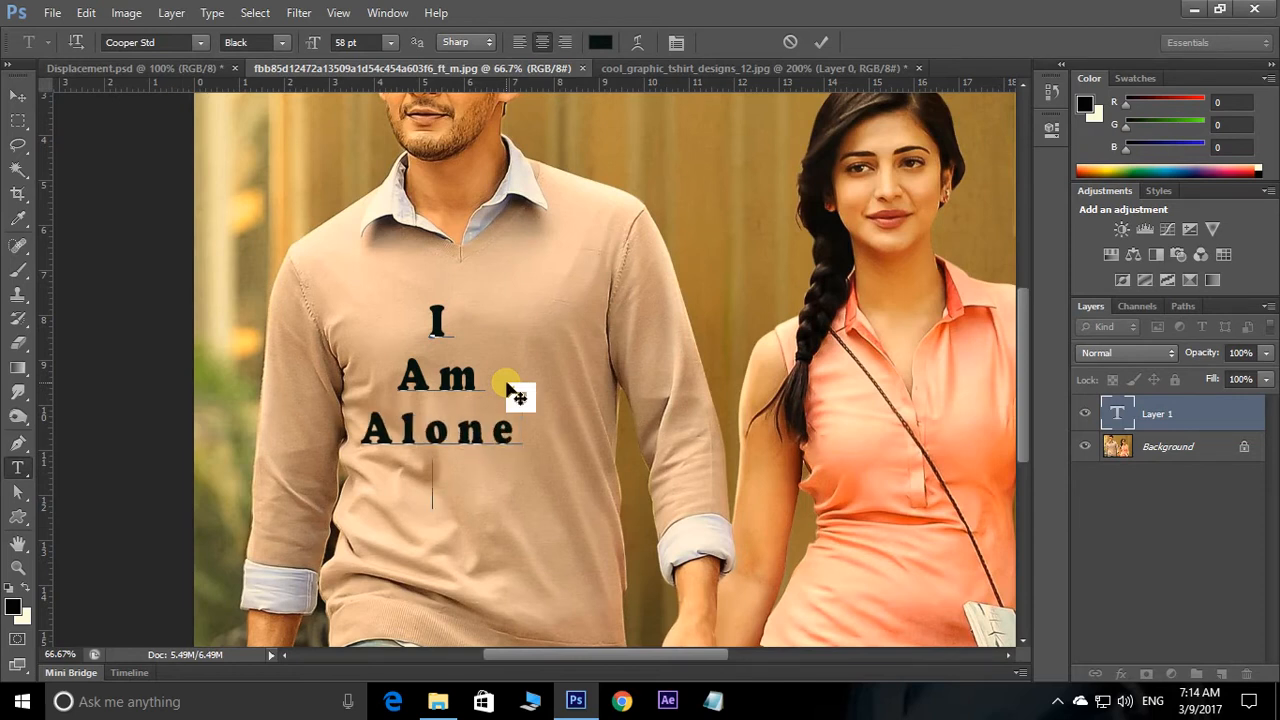
{"action": "type", "text": "Please "}
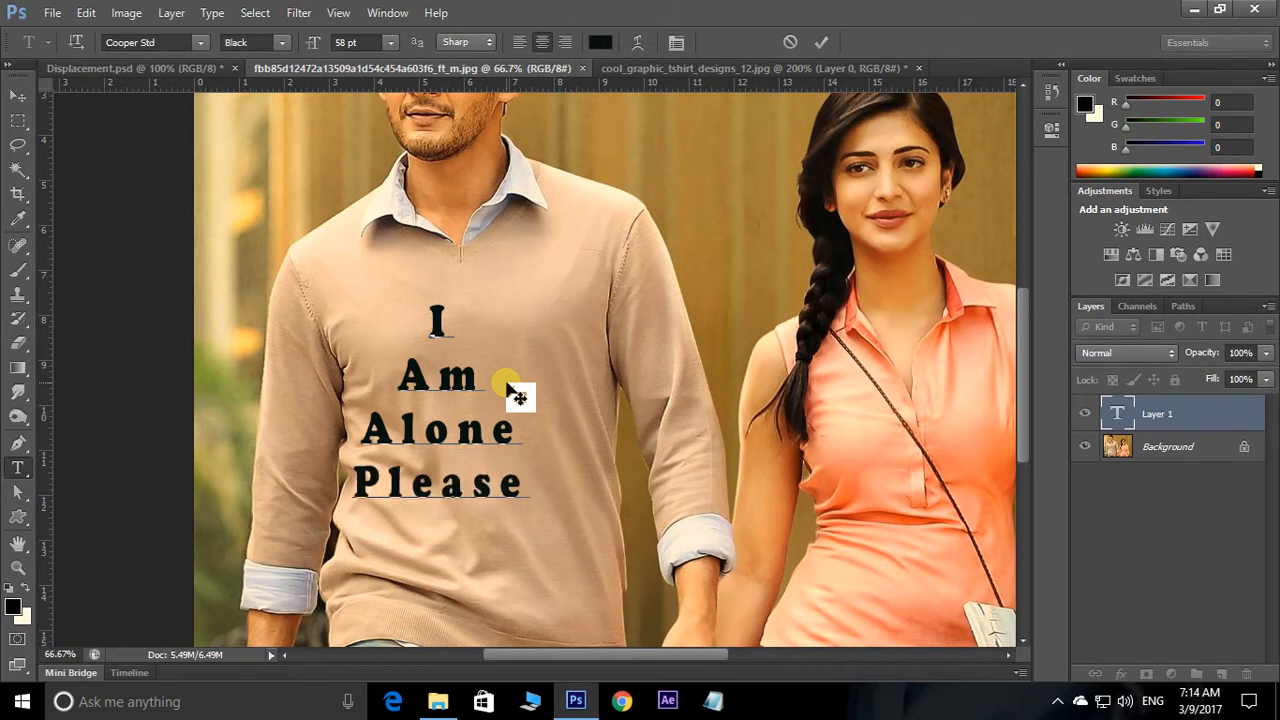
{"action": "type", "text": "Take"}
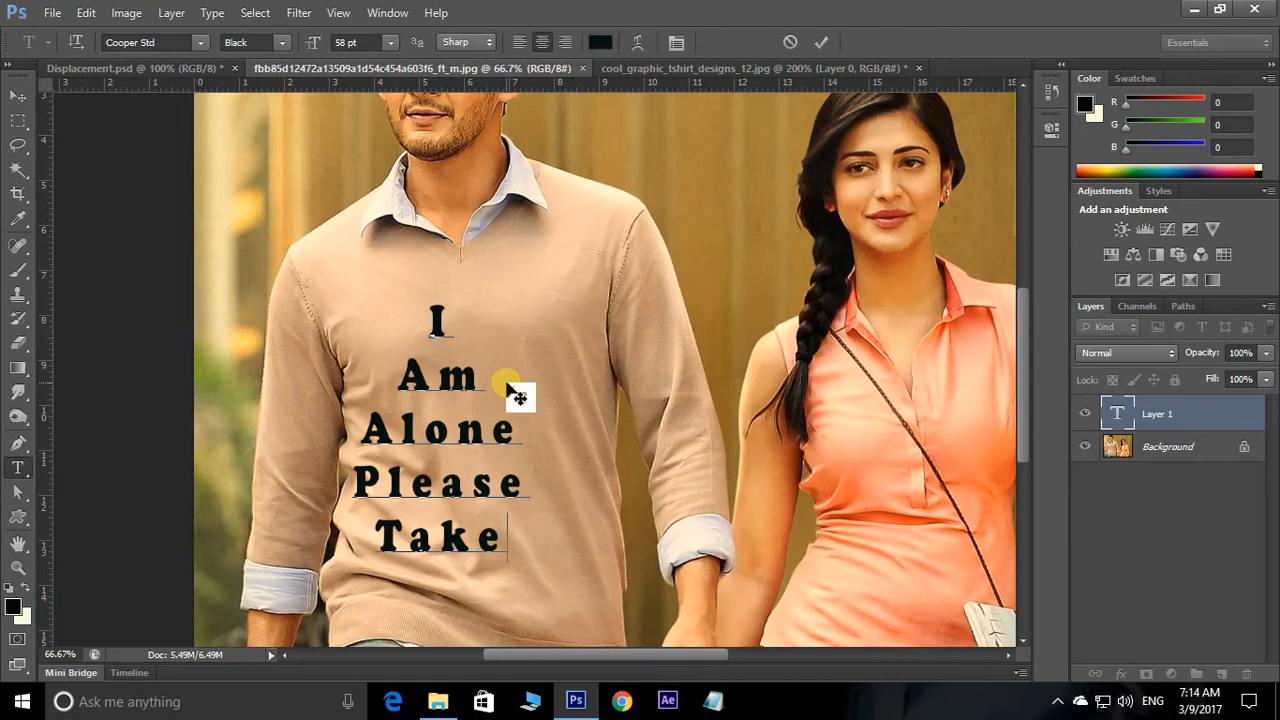
{"action": "type", "text": " me"}
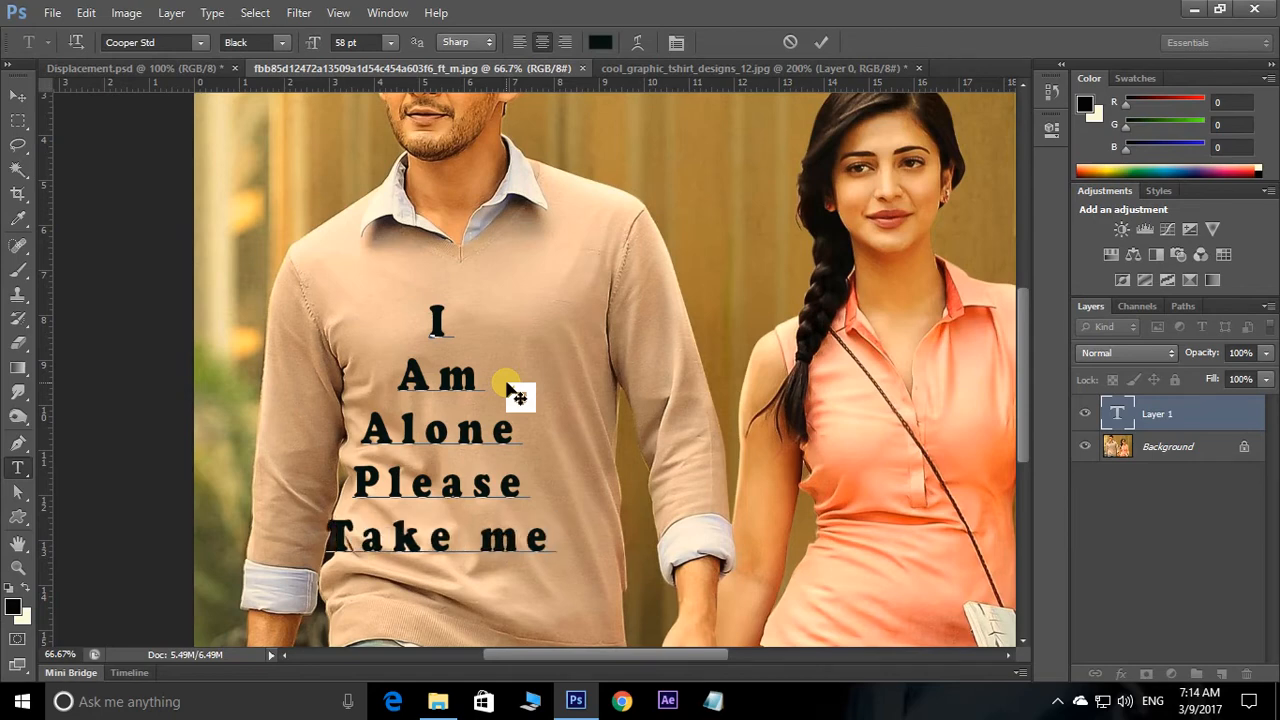
{"action": "key", "text": "Return"}
{"action": "type", "text": "Home "}
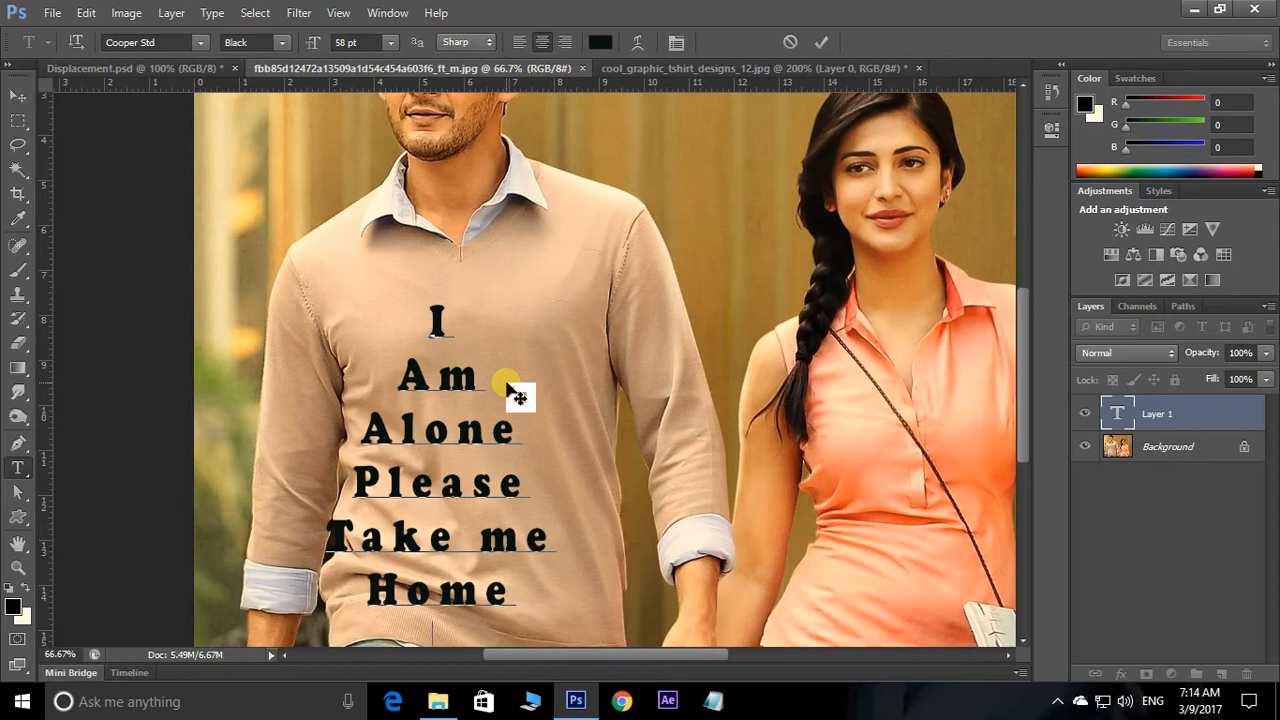
{"action": "type", "text": "with"}
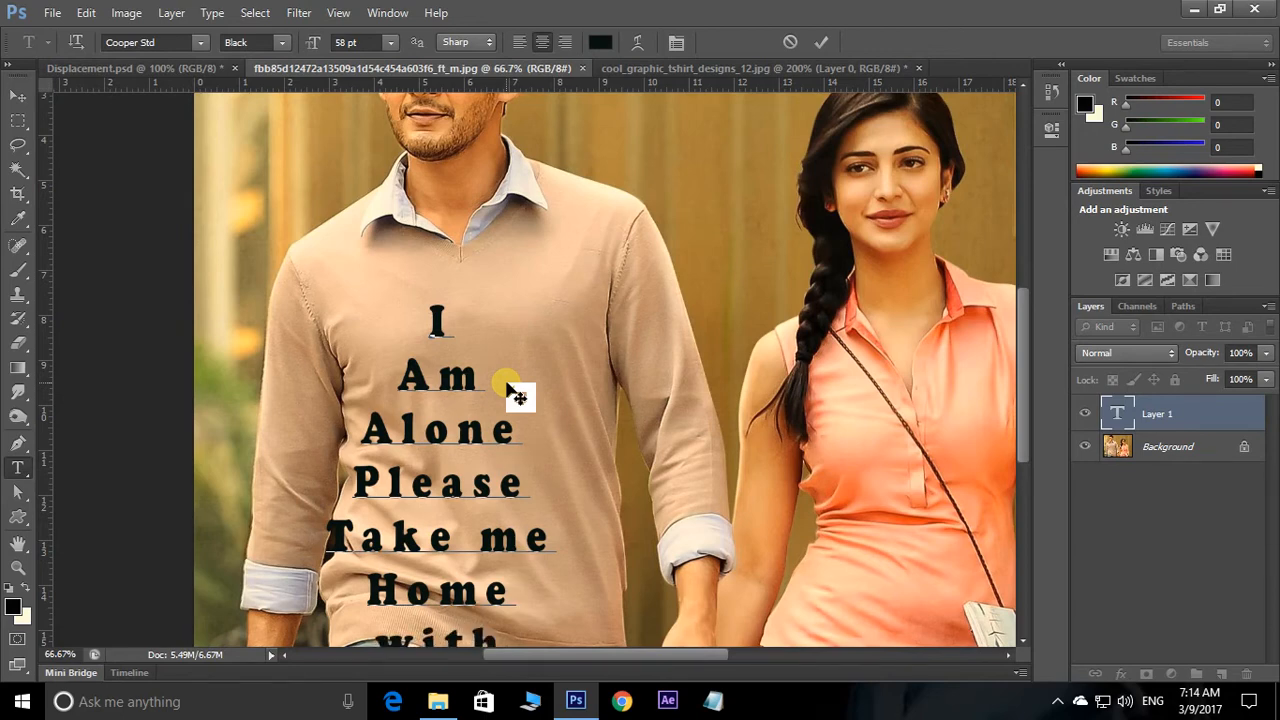
{"action": "left_click", "coordinate": [17, 95]}
- Position the text on the sweater front, scaling it to about 86% and rotating it about -1.4°
{"action": "left_click_drag", "start_coordinate": [471, 517], "coordinate": [564, 432]}
{"action": "key", "text": "space"}
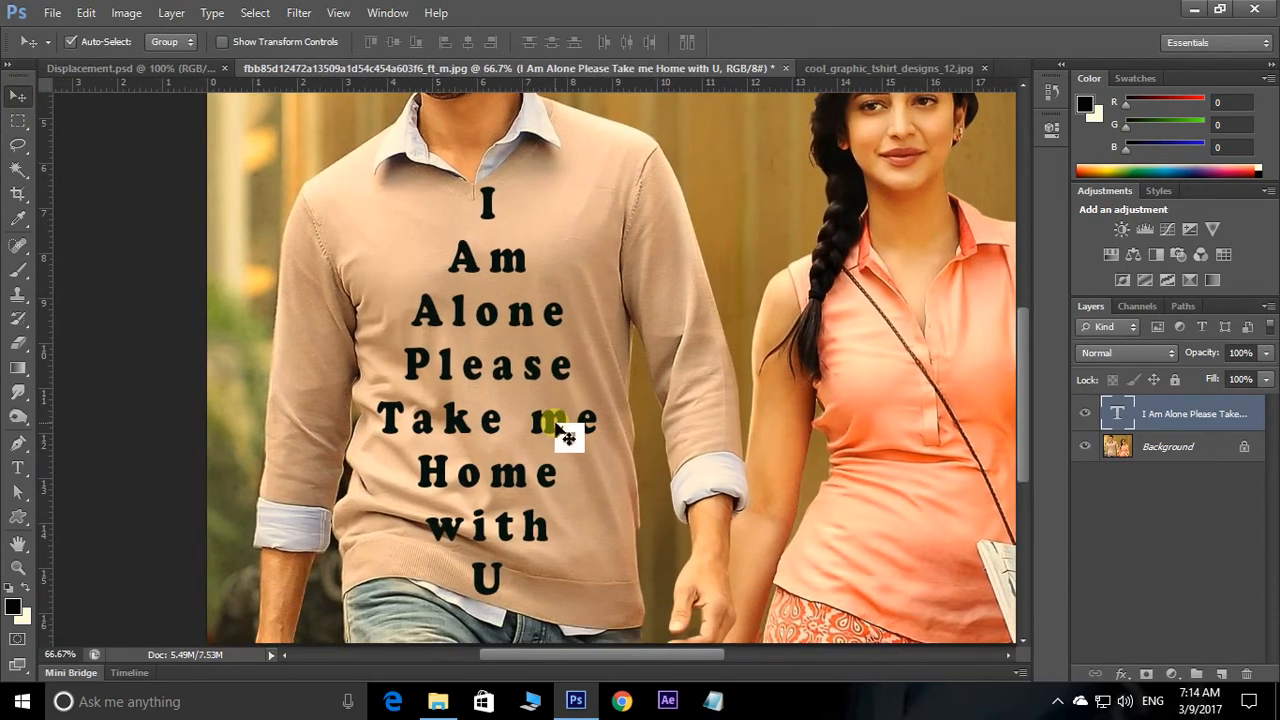
{"action": "key", "text": "ctrl+t"}
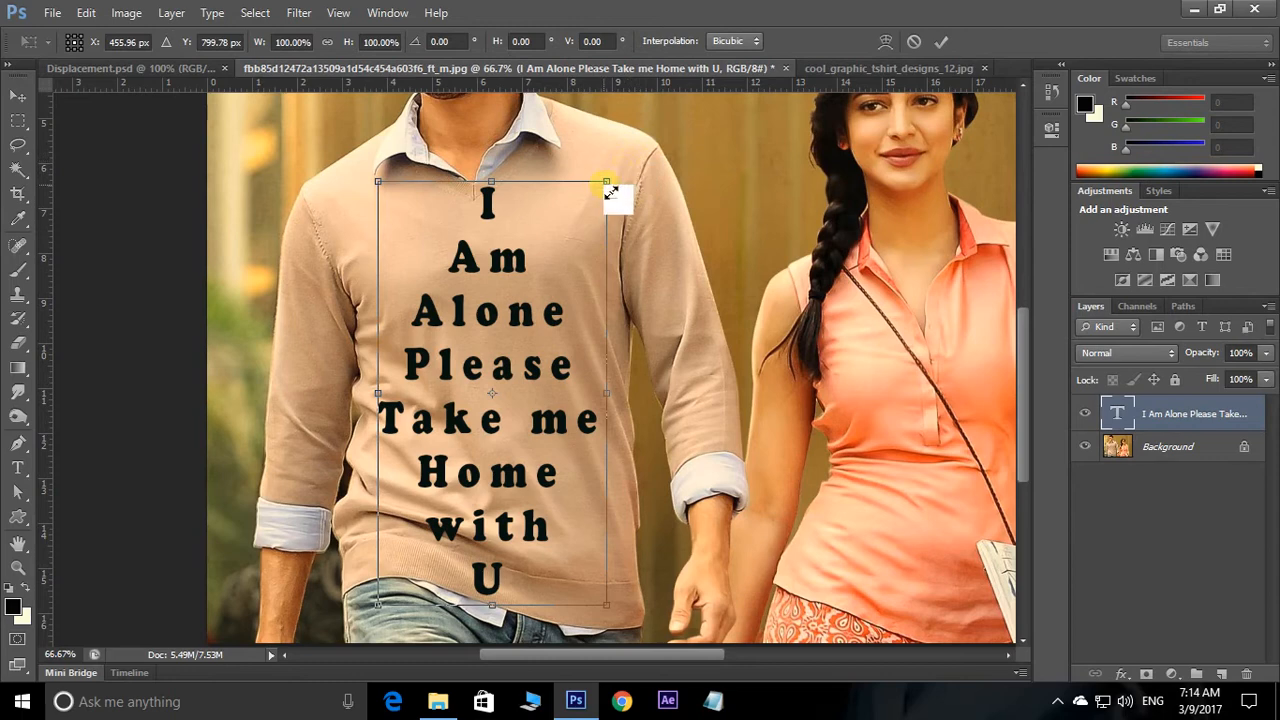
{"action": "left_click_drag", "start_coordinate": [608, 183], "coordinate": [604, 240]}
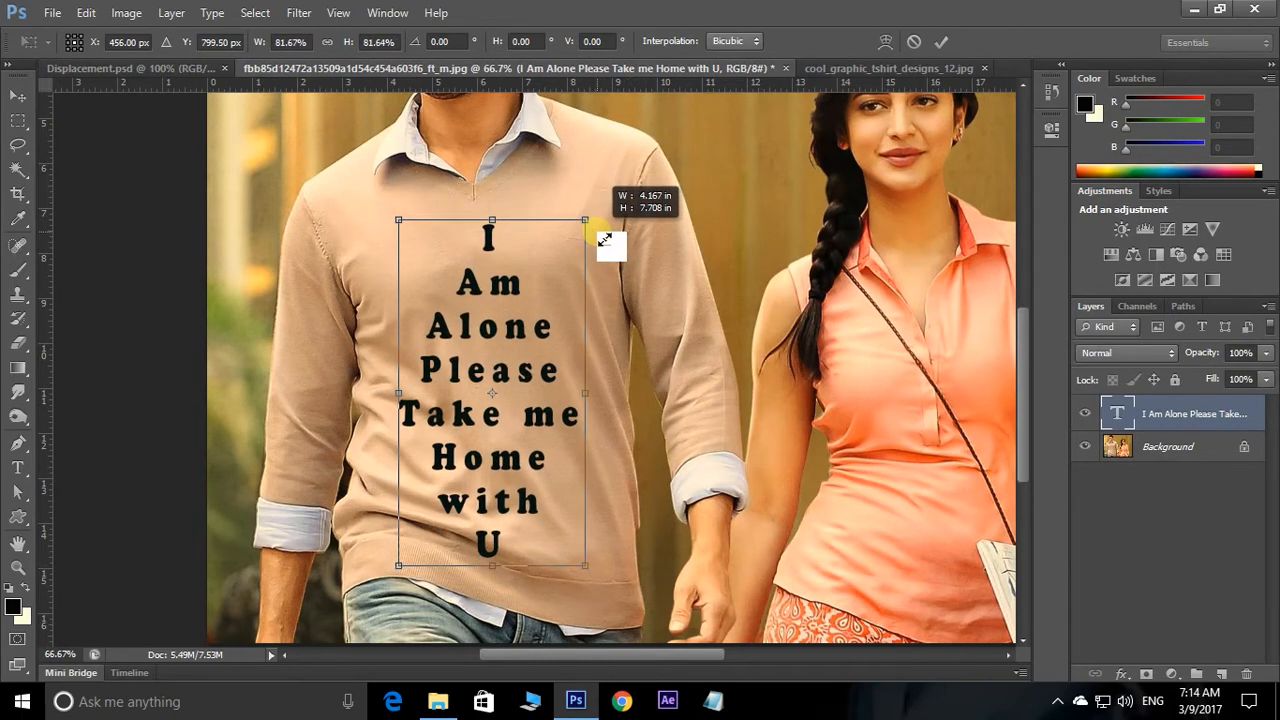
{"action": "left_click_drag", "start_coordinate": [566, 291], "coordinate": [549, 285]}
{"action": "left_click_drag", "start_coordinate": [607, 198], "coordinate": [603, 196]}
{"action": "left_click_drag", "start_coordinate": [534, 366], "coordinate": [537, 365]}
{"action": "left_click_drag", "start_coordinate": [571, 209], "coordinate": [588, 208]}
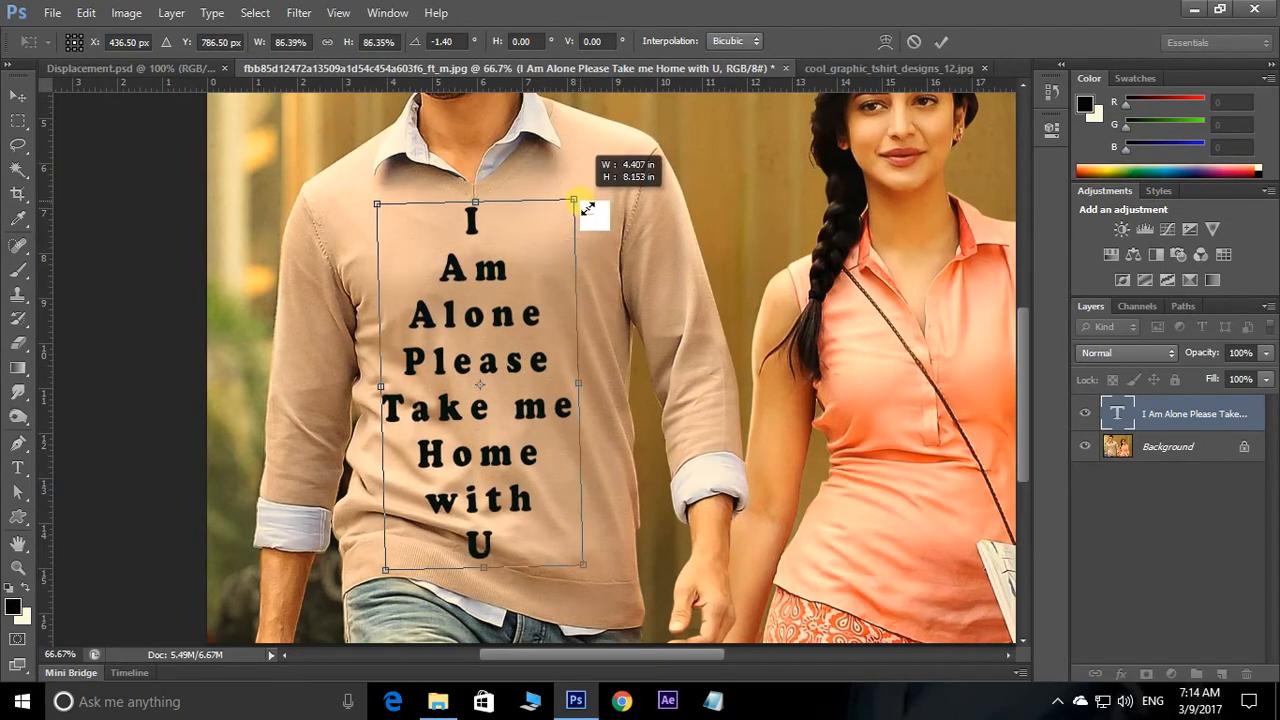
{"action": "left_click_drag", "start_coordinate": [501, 368], "coordinate": [504, 367]}
{"action": "key", "text": "Return"}
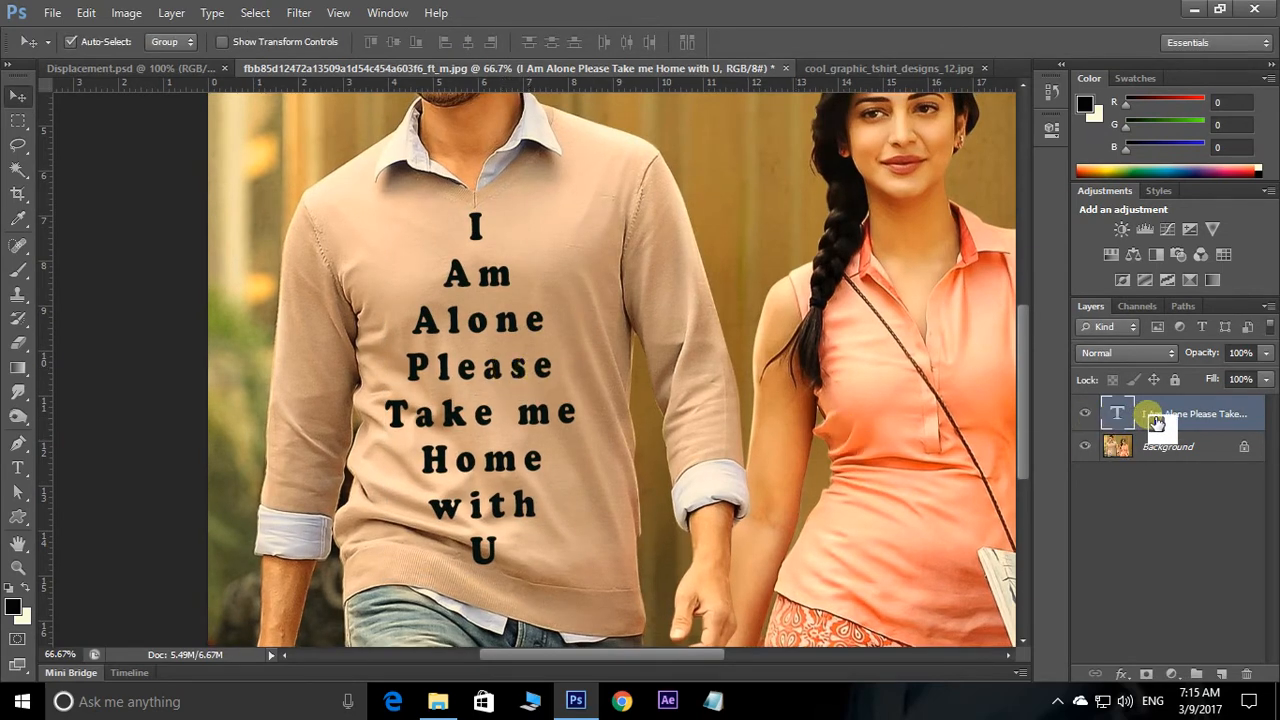
- Hide the text layer and duplicate the Background layer
{"action": "left_click", "coordinate": [1085, 413]}
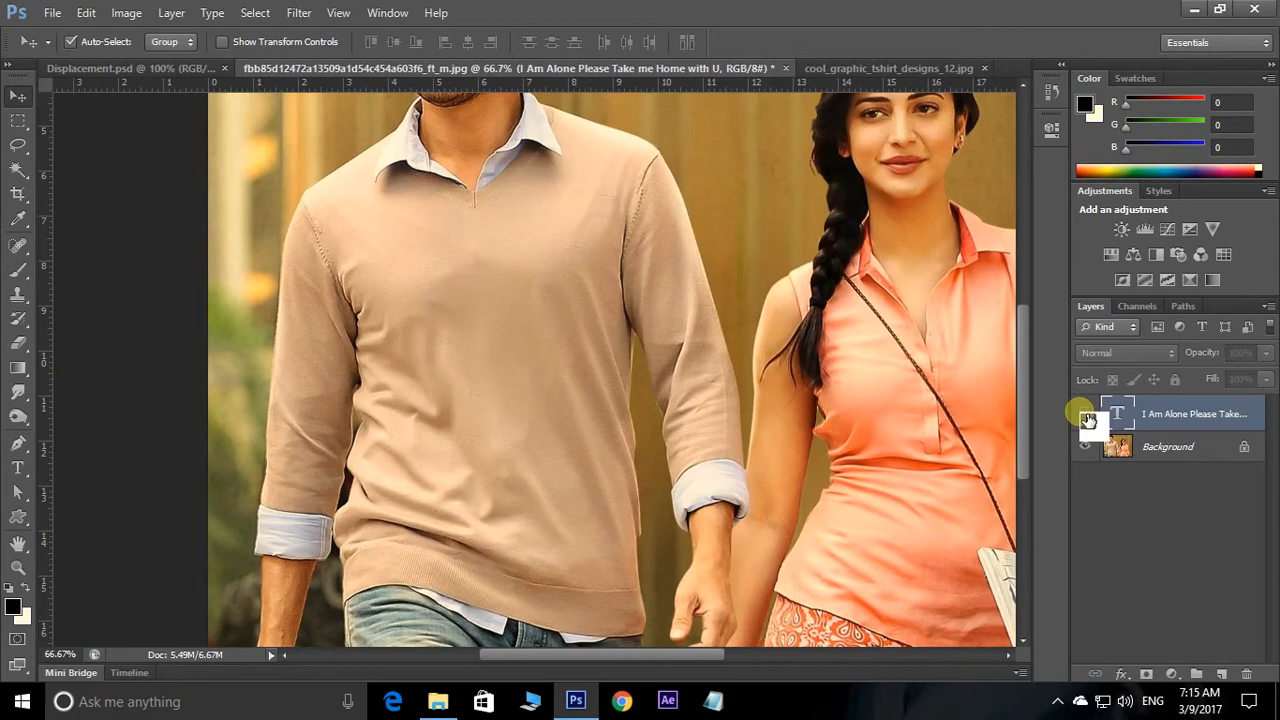
{"action": "left_click", "coordinate": [1181, 453]}
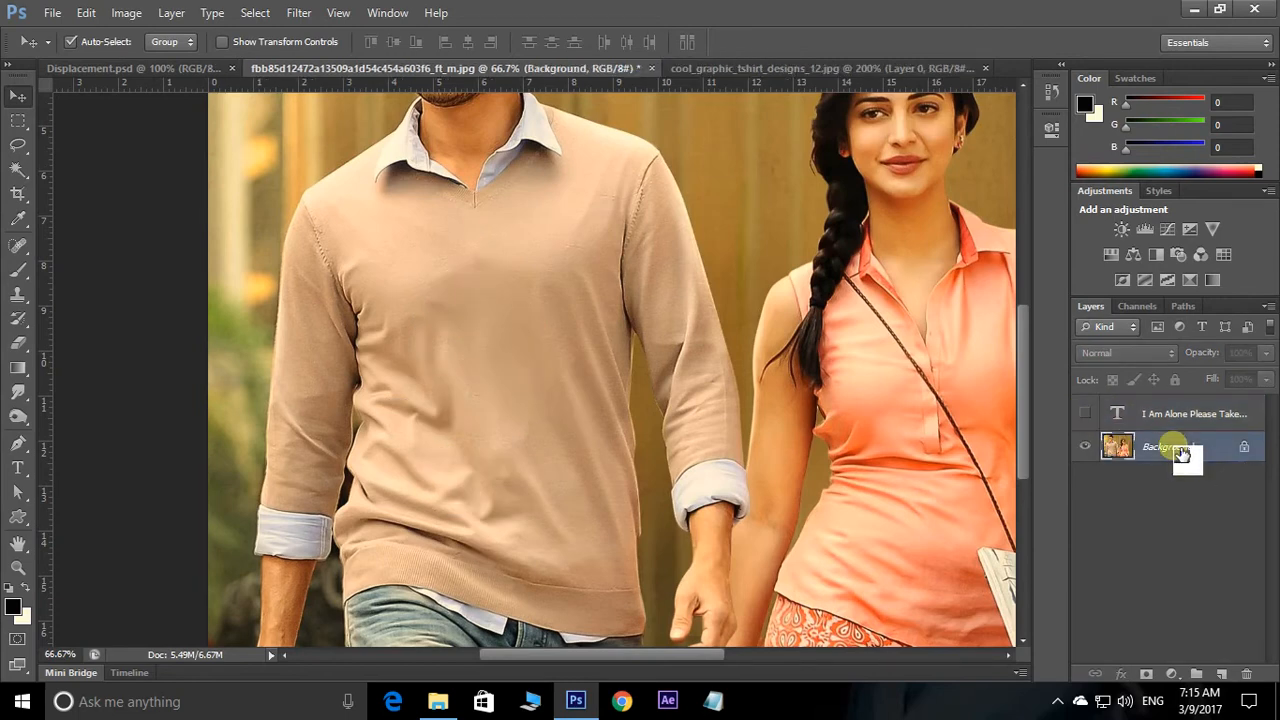
{"action": "key", "text": "ctrl+j"}
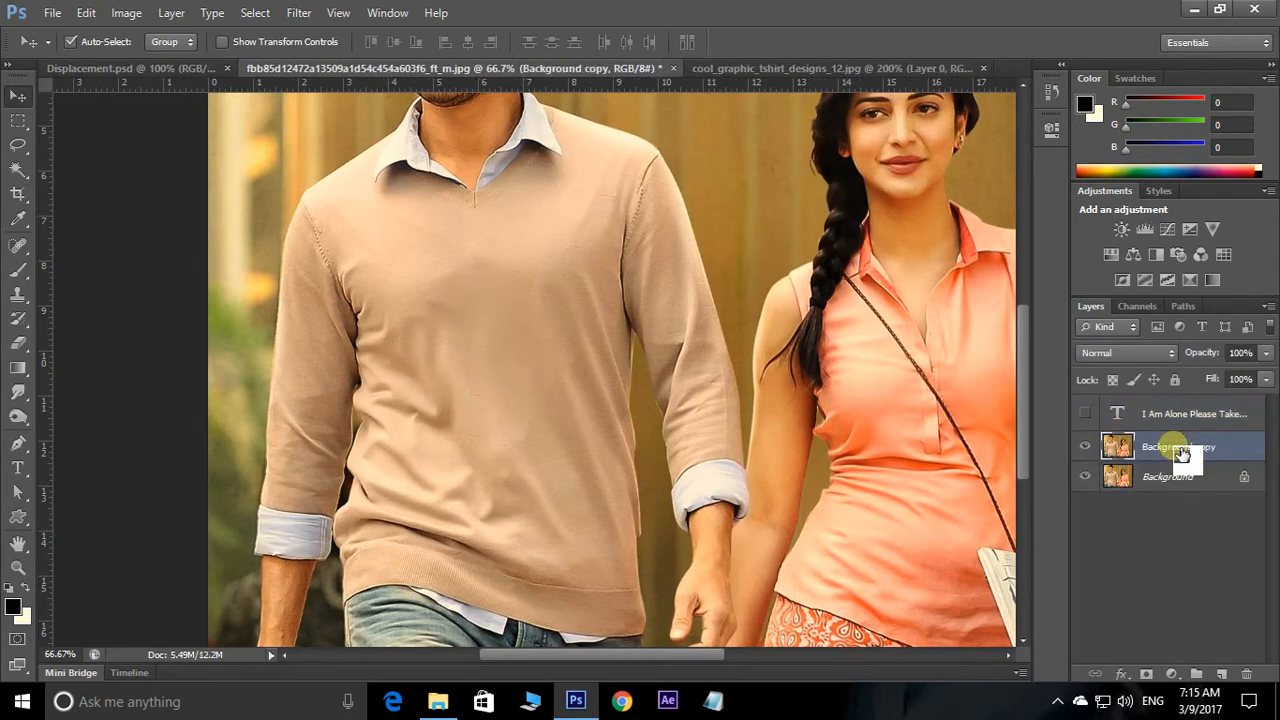
- Apply a Gaussian Blur with a radius of 9.0 pixels to the Background copy layer
{"action": "left_click", "coordinate": [297, 14]}
{"action": "mouse_move", "coordinate": [326, 203]}
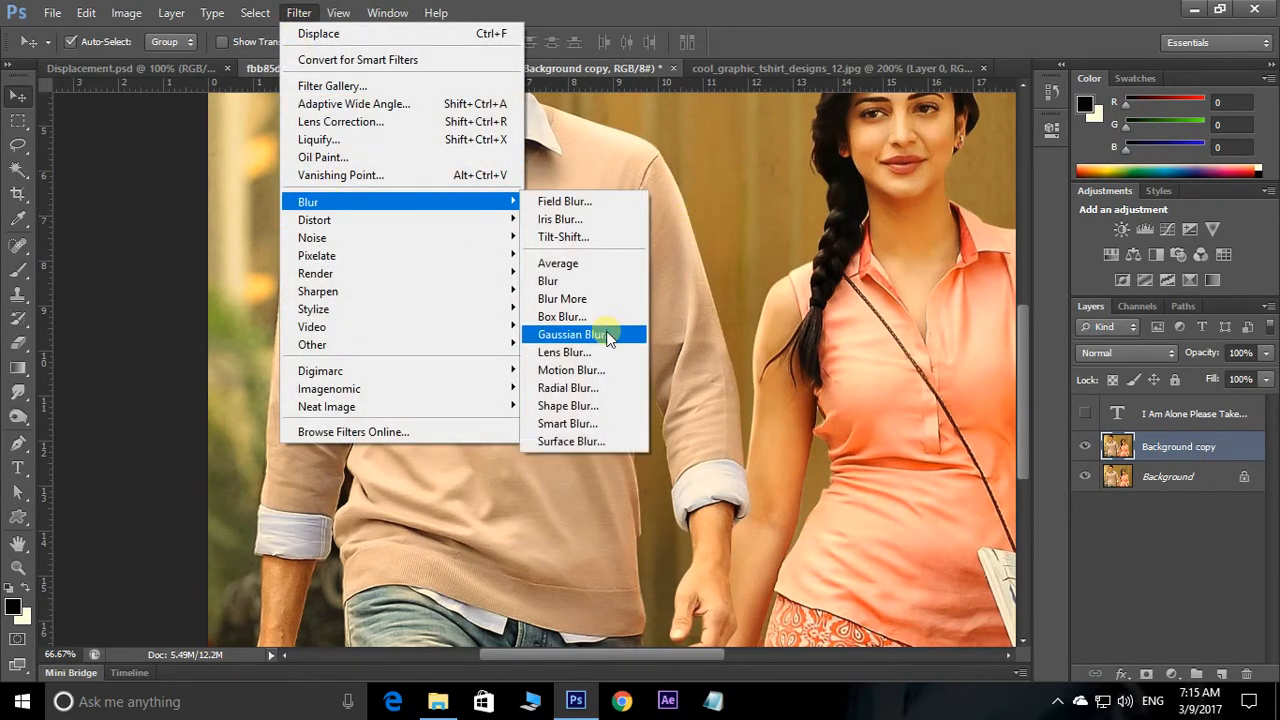
{"action": "left_click", "coordinate": [572, 334]}
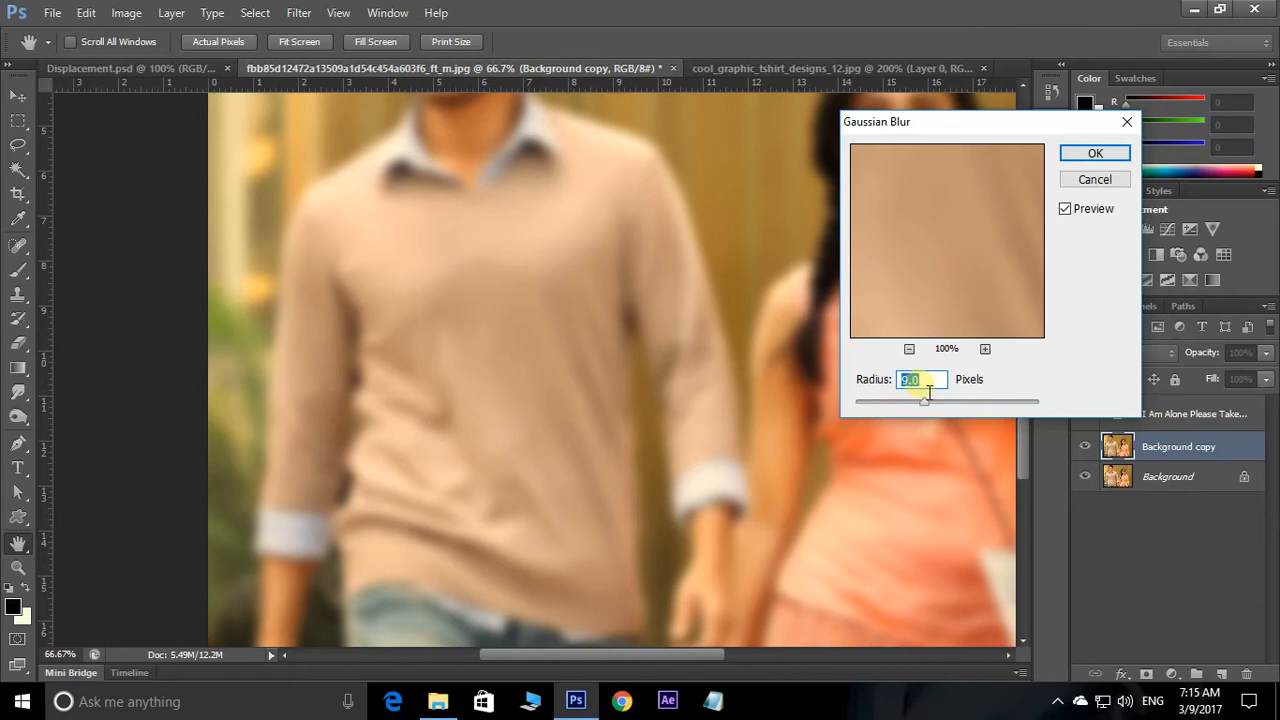
{"action": "left_click", "coordinate": [1108, 153]}
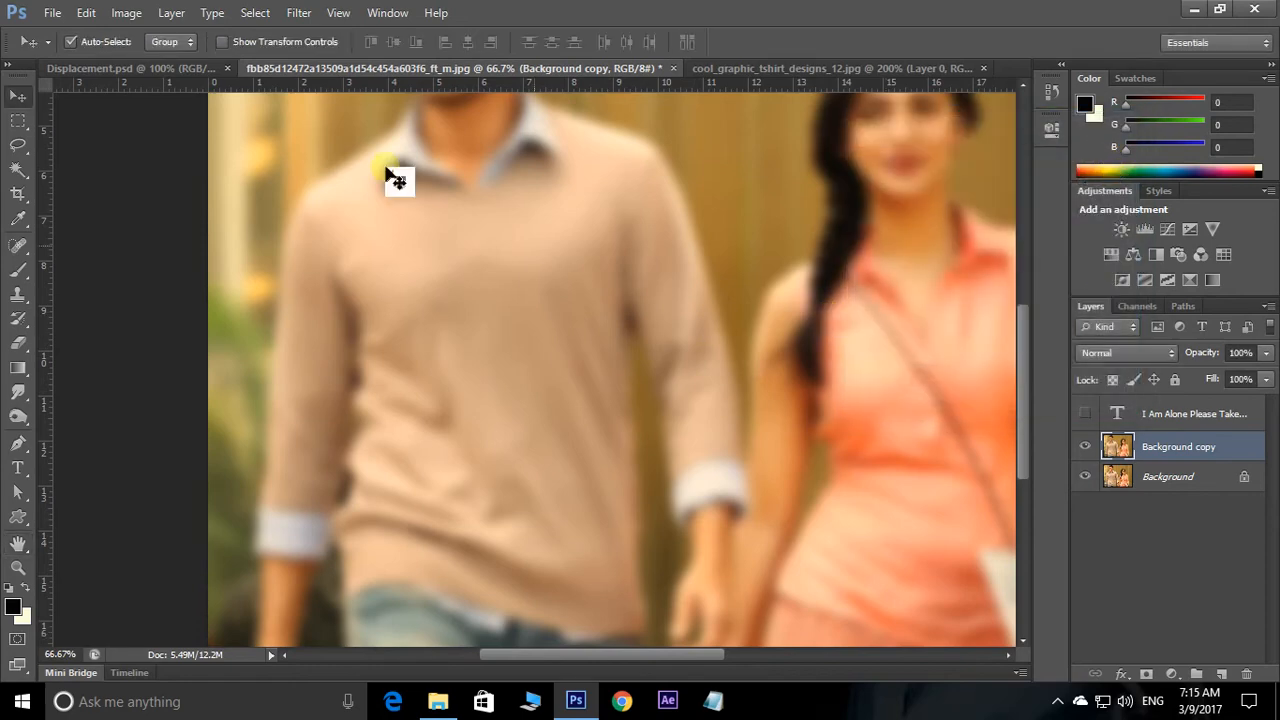
- Save the blurred document as a Photoshop file named Displacement on Local Disk (D:)
{"action": "left_click", "coordinate": [50, 13]}
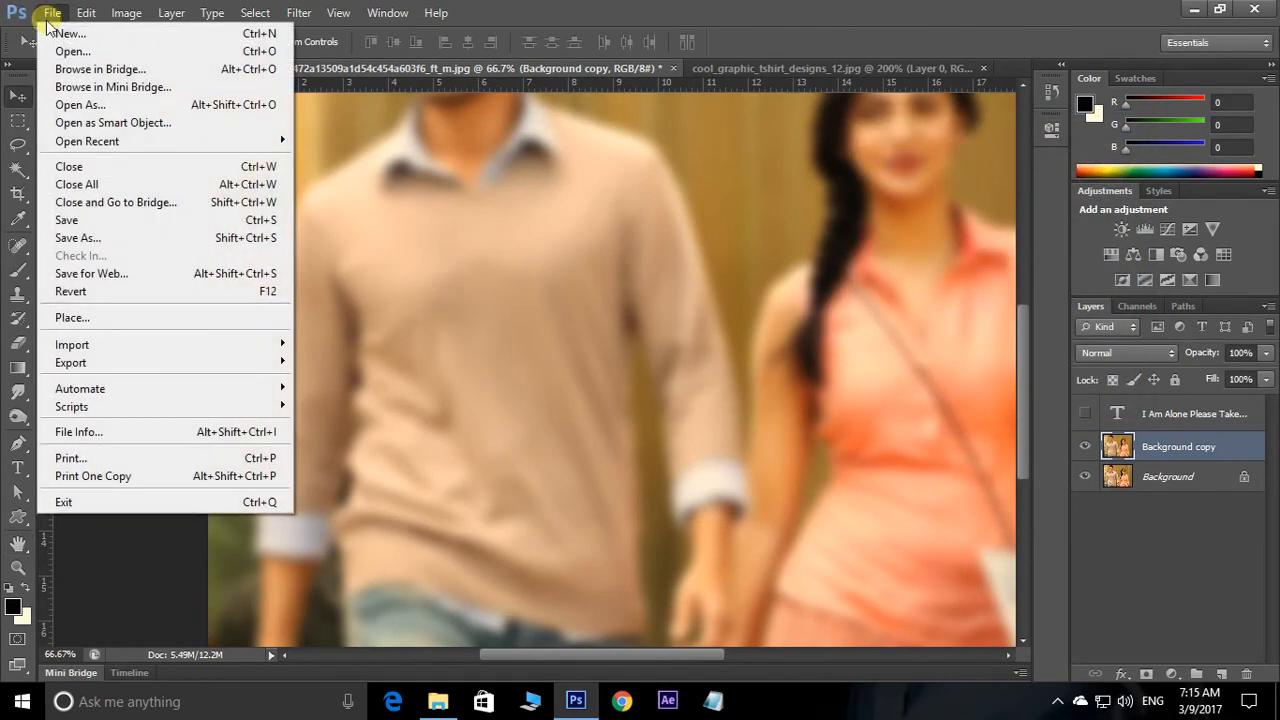
{"action": "left_click", "coordinate": [60, 238]}
{"action": "left_click", "coordinate": [636, 124]}
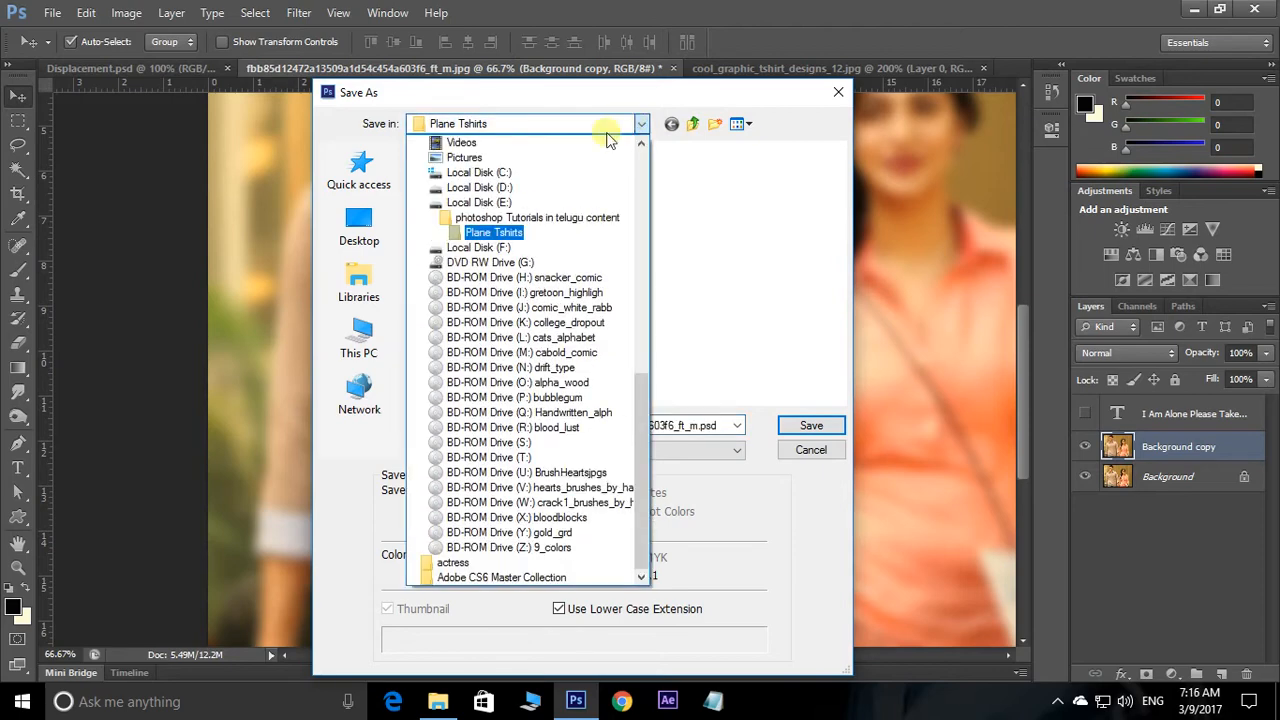
{"action": "scroll", "coordinate": [520, 300], "scroll_direction": "up", "scroll_amount": 1}
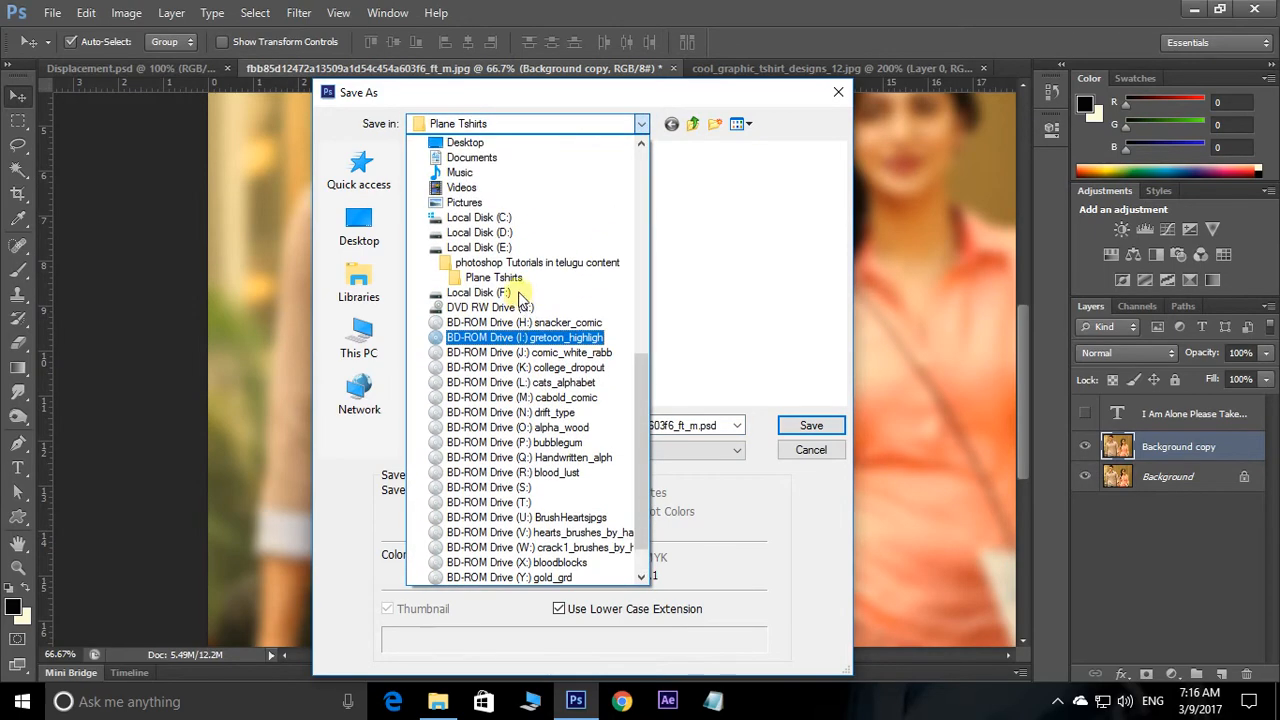
{"action": "left_click", "coordinate": [503, 233]}
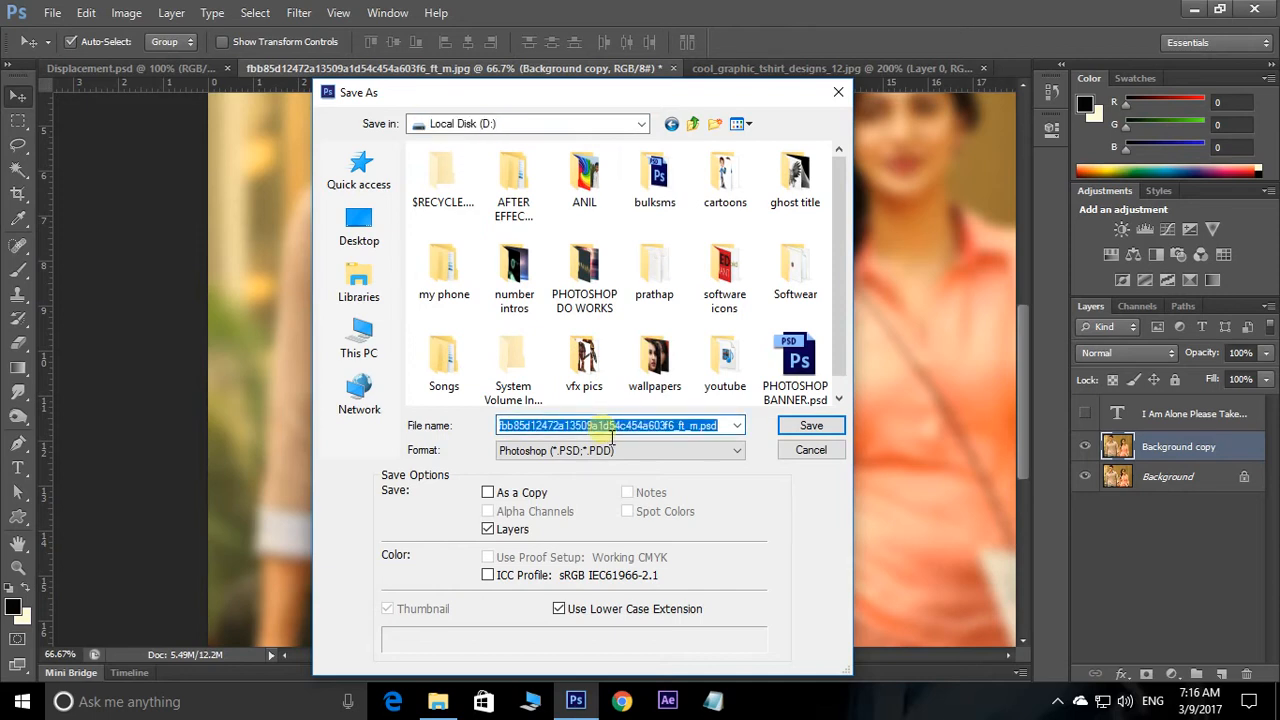
{"action": "type", "text": "Displac"}
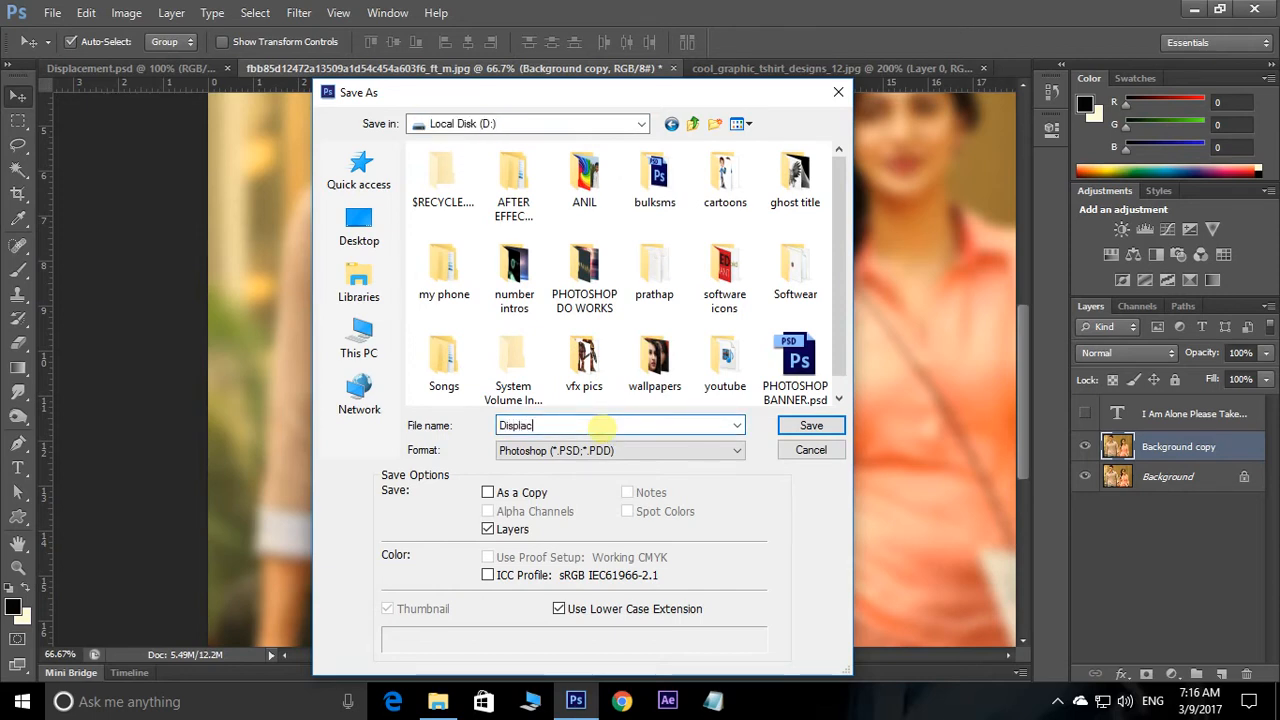
{"action": "type", "text": "ement"}
{"action": "key", "text": "Return"}
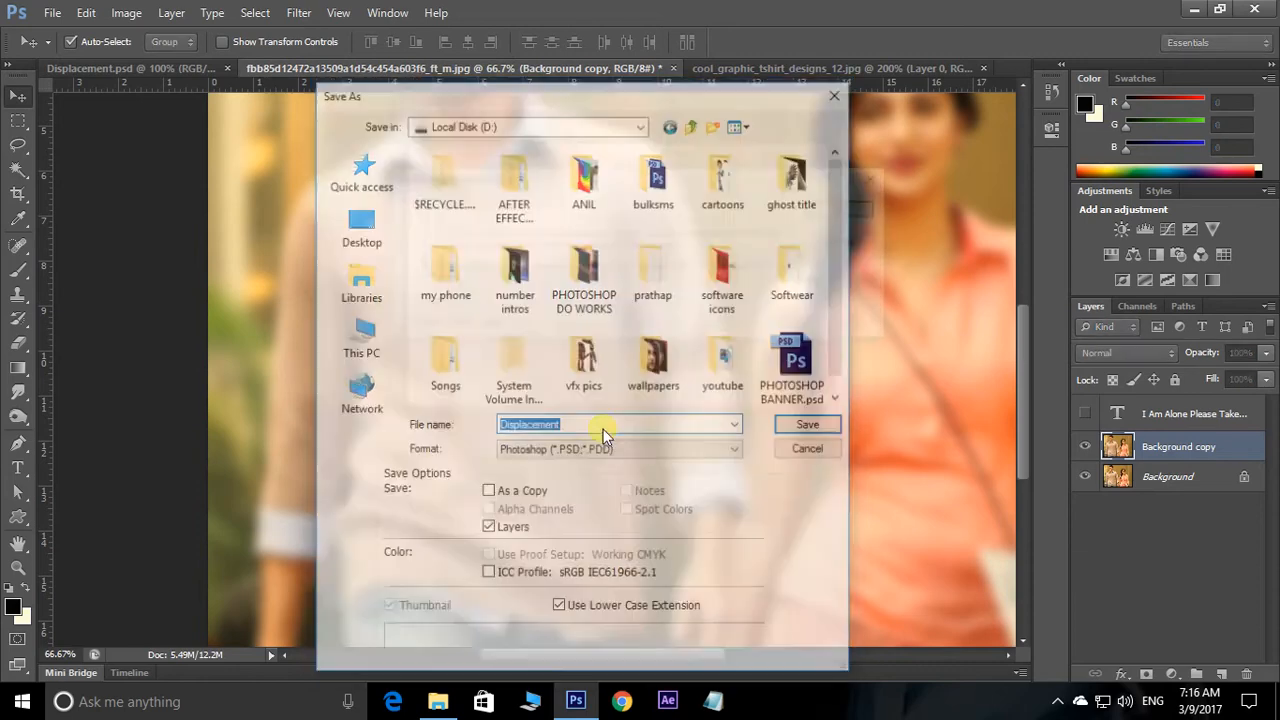
{"action": "key", "text": "Return"}
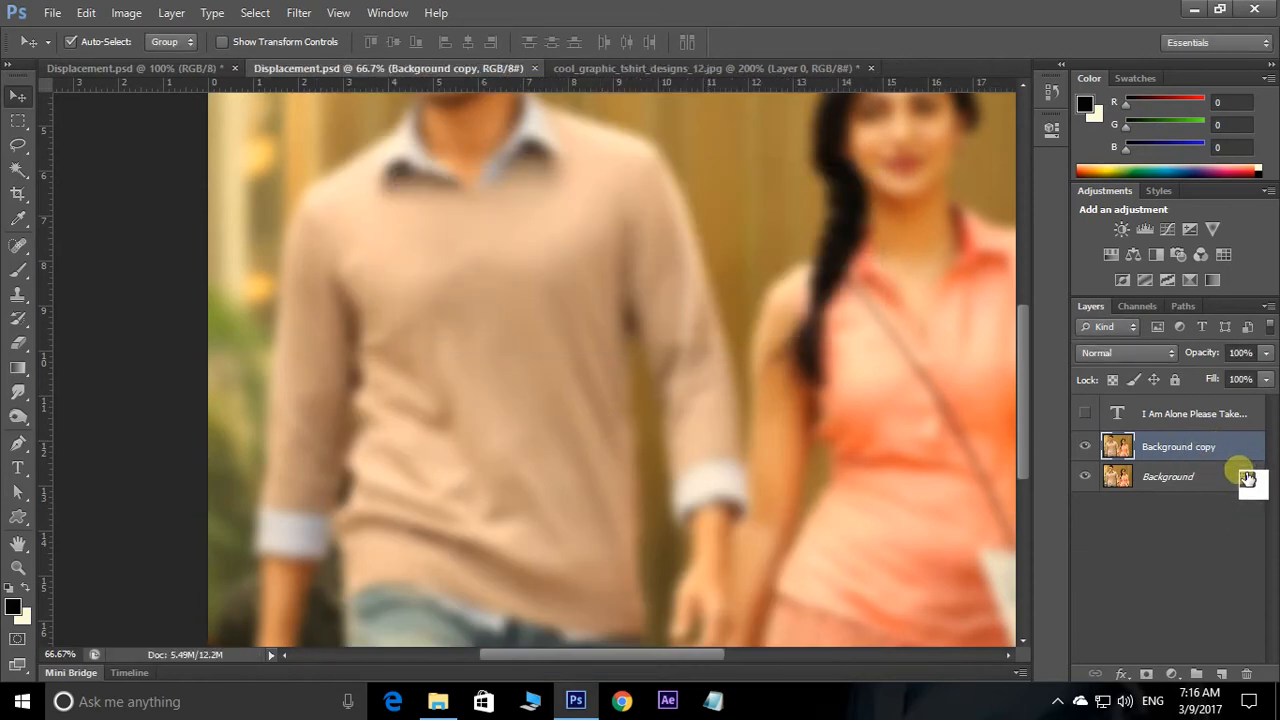
- Delete the Background copy layer and show the text layer again
{"action": "key", "text": "Delete"}
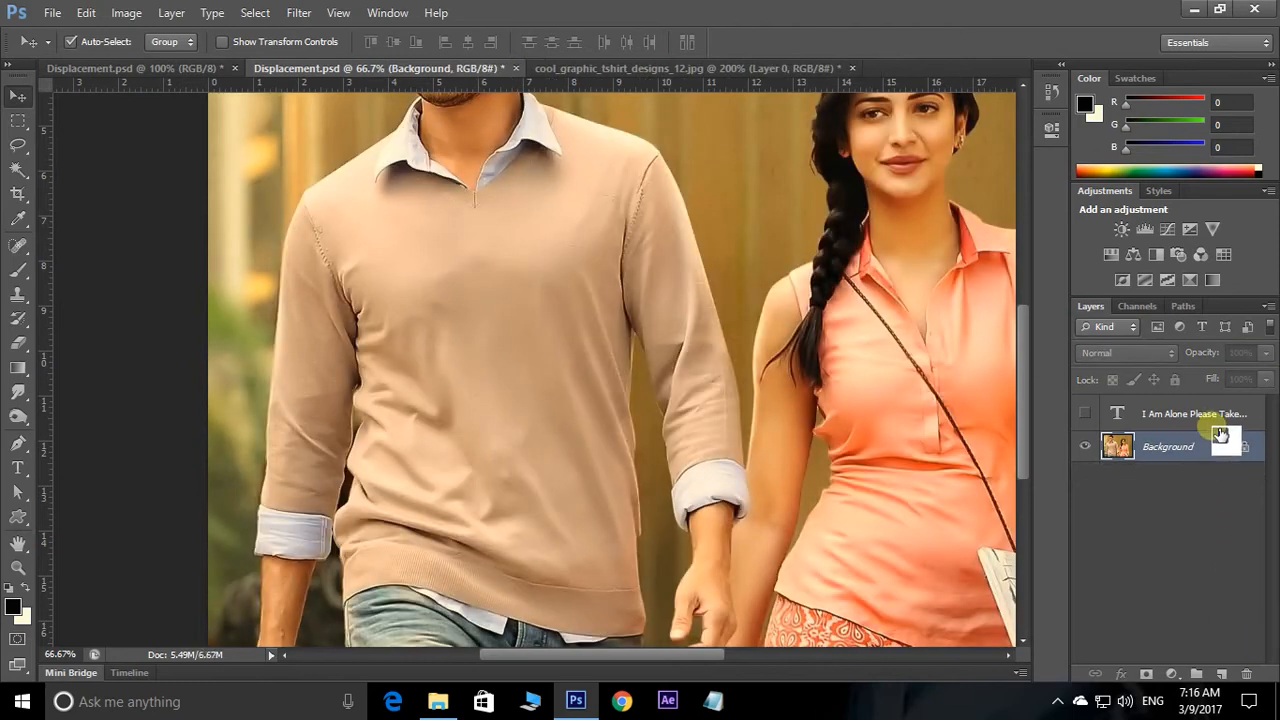
{"action": "left_click", "coordinate": [1135, 420]}
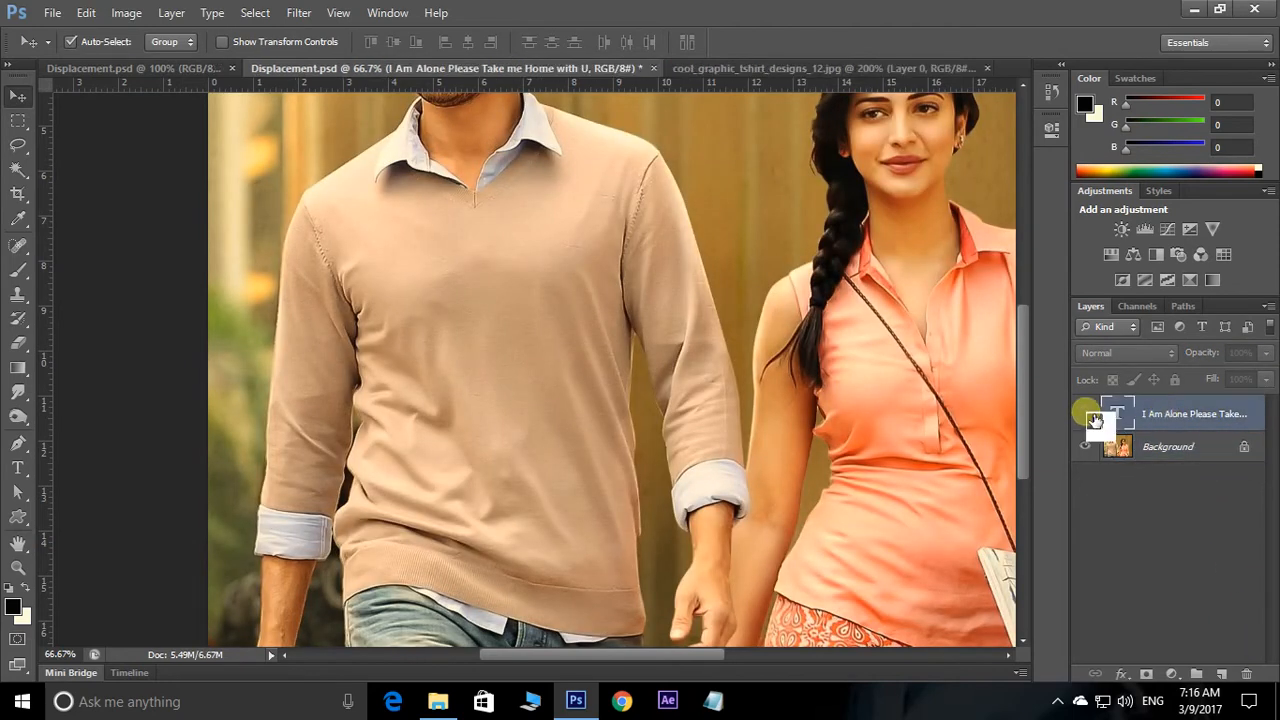
{"action": "left_click", "coordinate": [1092, 418]}
{"action": "scroll", "coordinate": [569, 337], "scroll_direction": "right", "scroll_amount": 1}
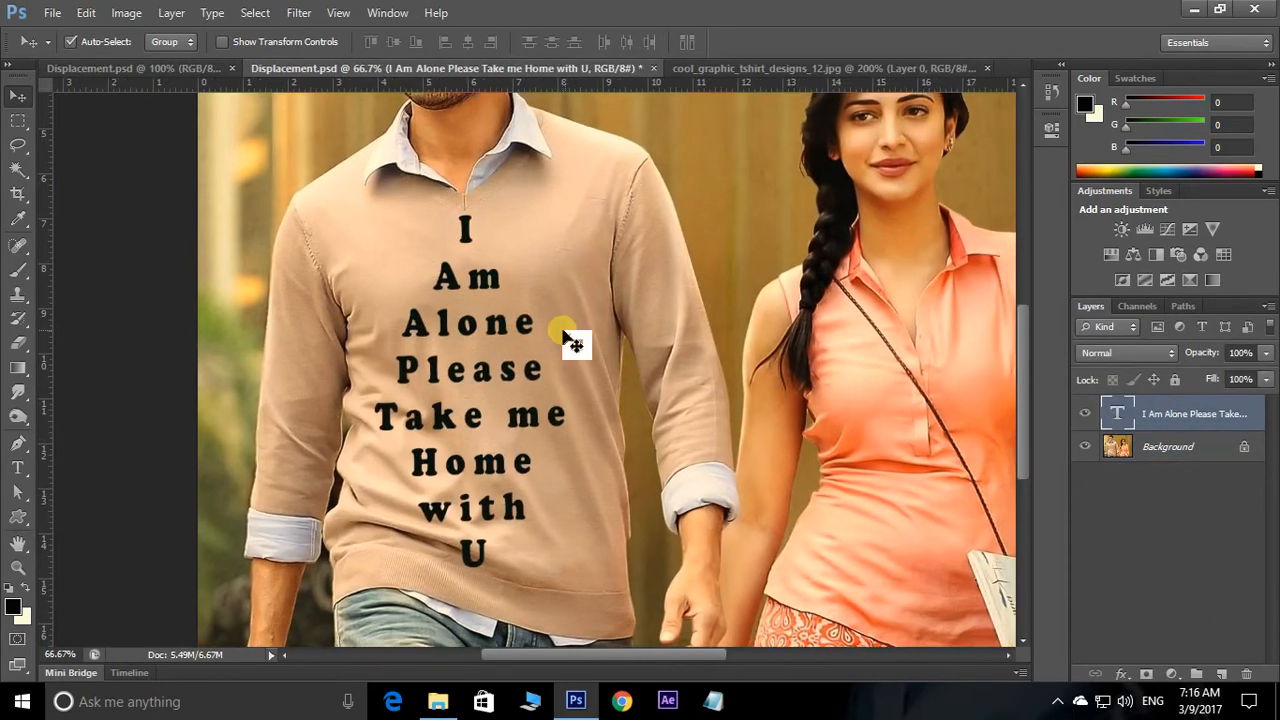
- Rasterize the text layer and apply Displace with 10 horizontal and vertical scale, using Displacement.psd from Local Disk (D:) as the map
{"action": "left_click", "coordinate": [302, 14]}
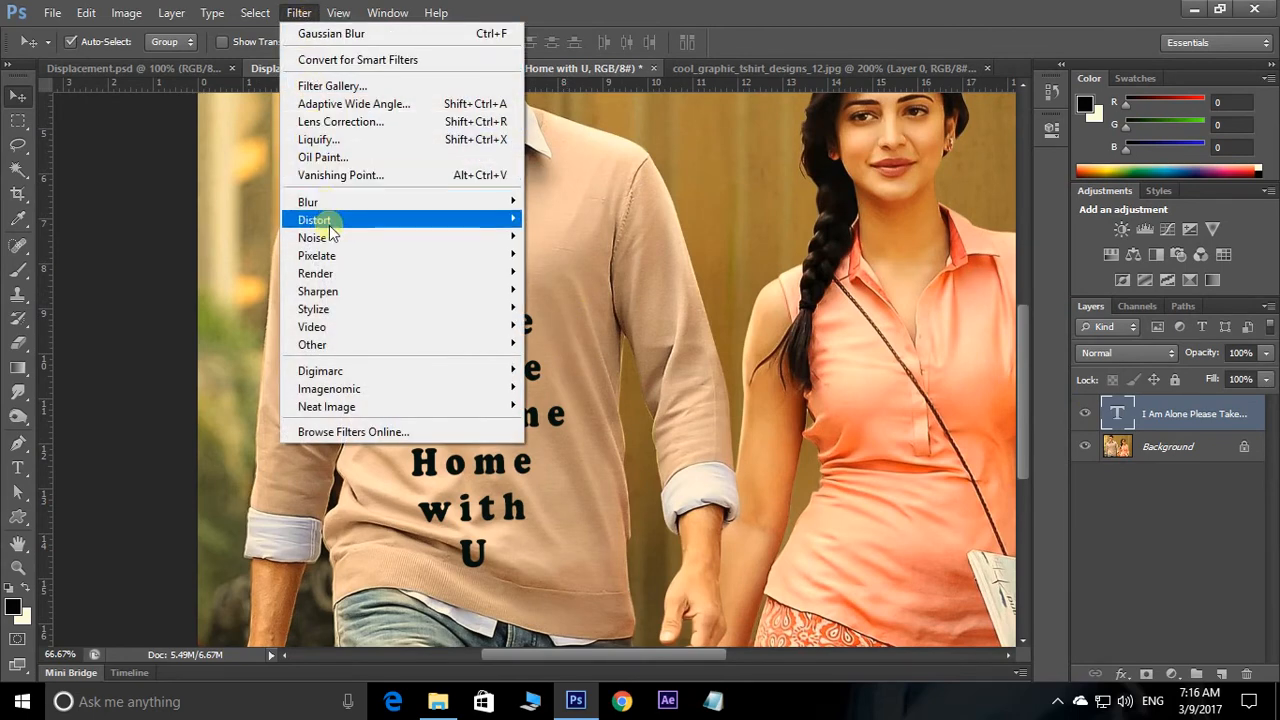
{"action": "mouse_move", "coordinate": [366, 222]}
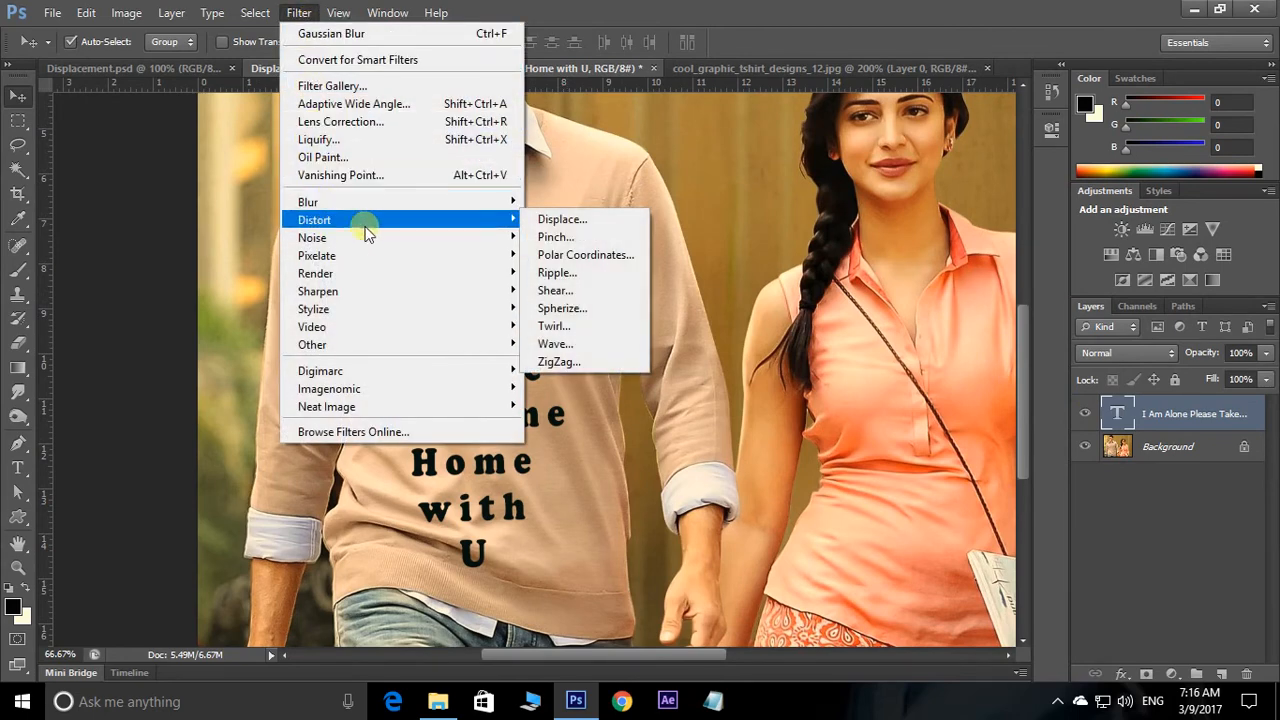
{"action": "left_click", "coordinate": [548, 222]}
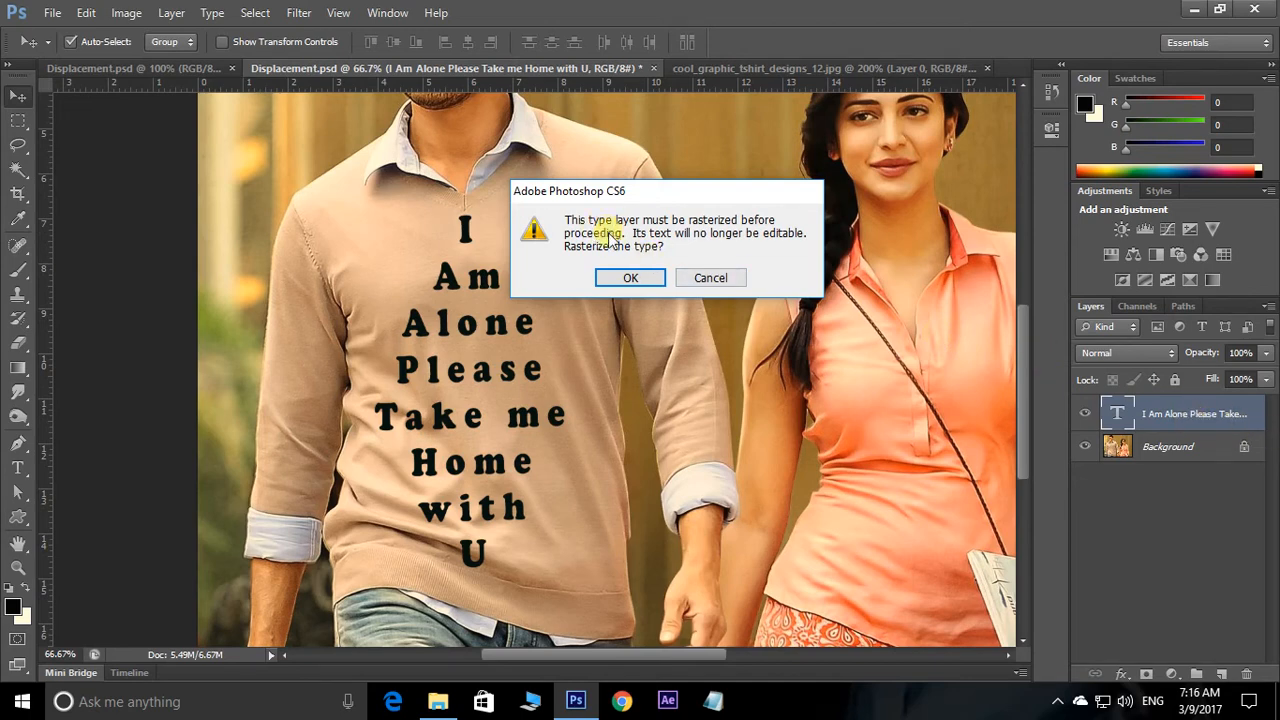
{"action": "left_click", "coordinate": [658, 283]}
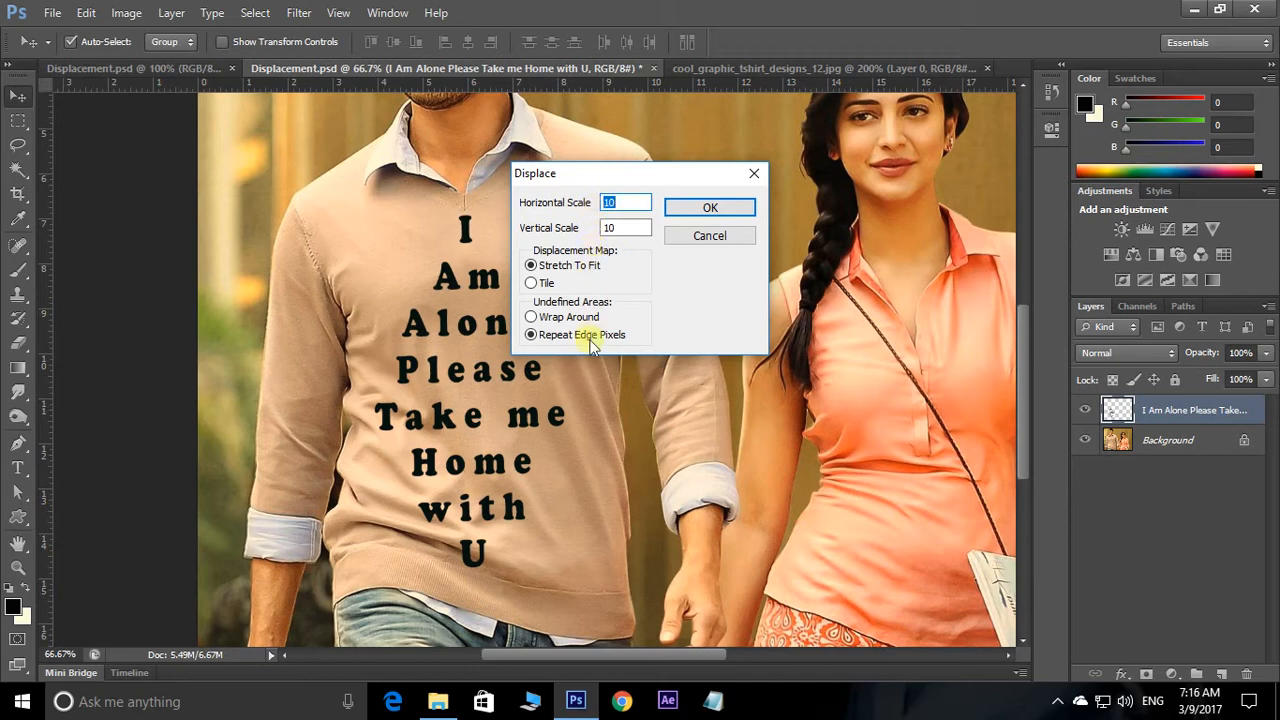
{"action": "left_click", "coordinate": [710, 208]}
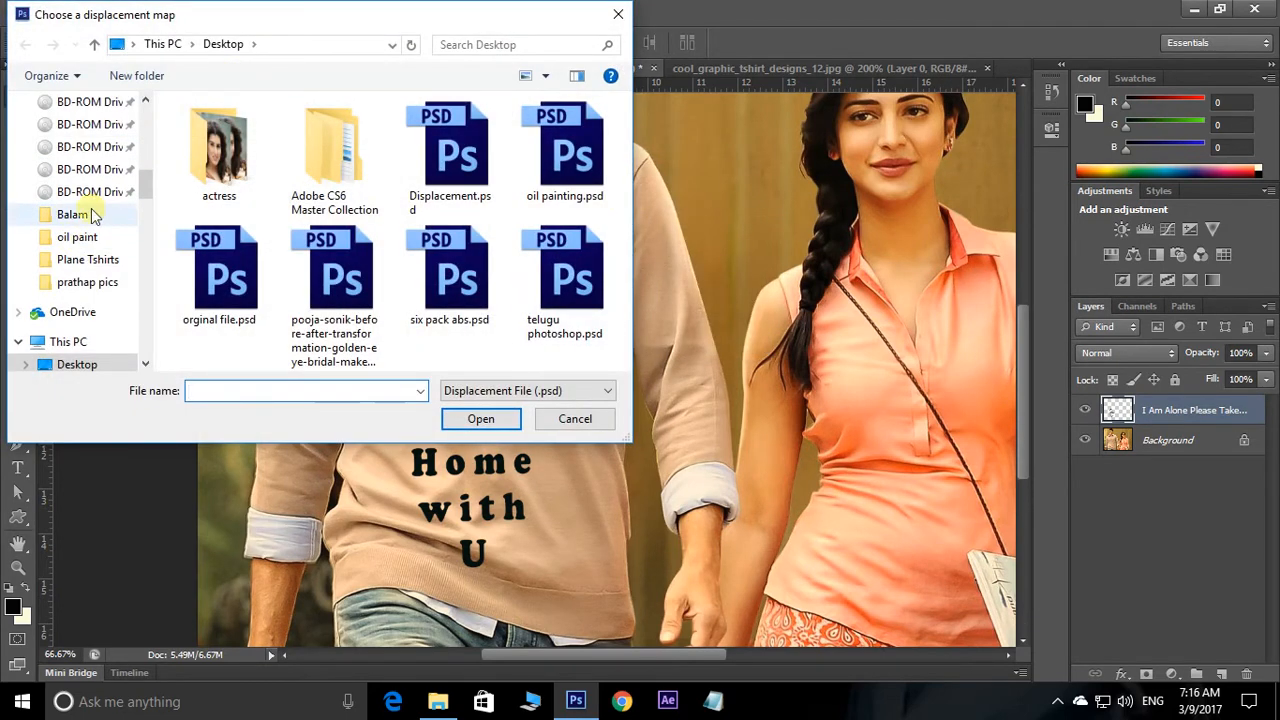
{"action": "scroll", "coordinate": [92, 216], "scroll_direction": "up", "scroll_amount": 5}
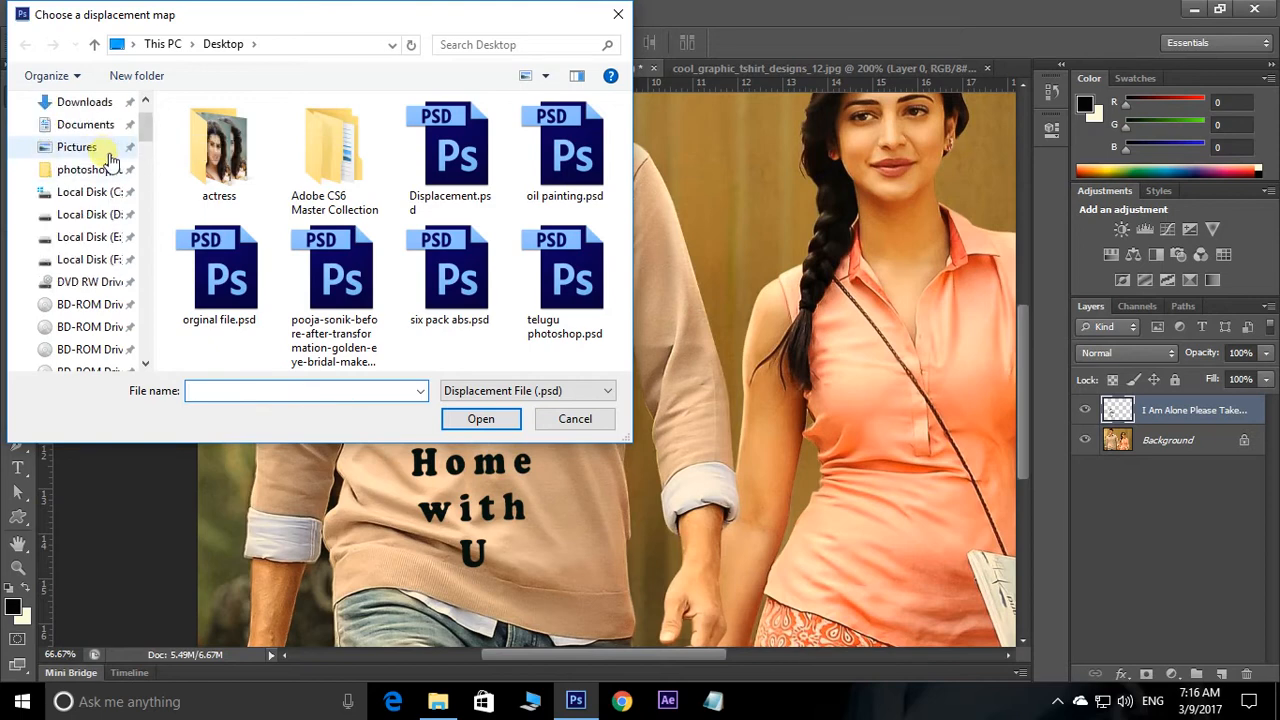
{"action": "left_click", "coordinate": [86, 214]}
{"action": "left_click", "coordinate": [245, 270]}
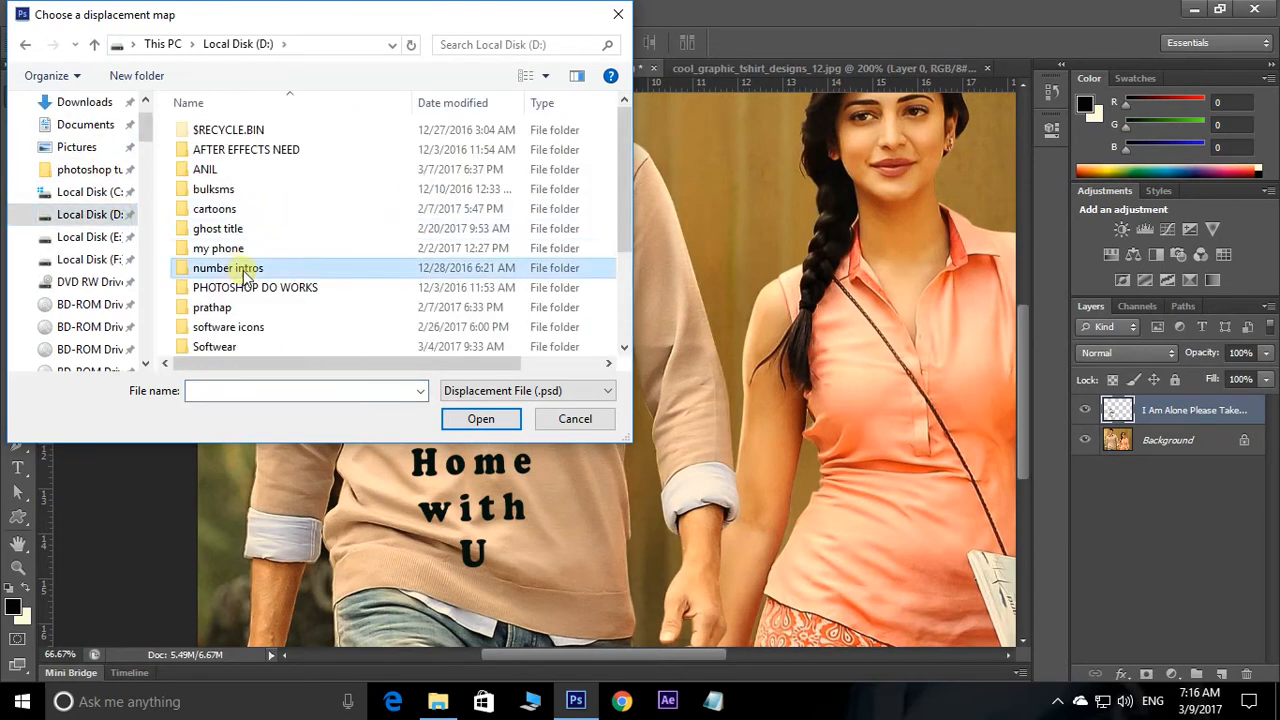
{"action": "scroll", "coordinate": [245, 275], "scroll_direction": "down", "scroll_amount": 3}
{"action": "left_click", "coordinate": [268, 330]}
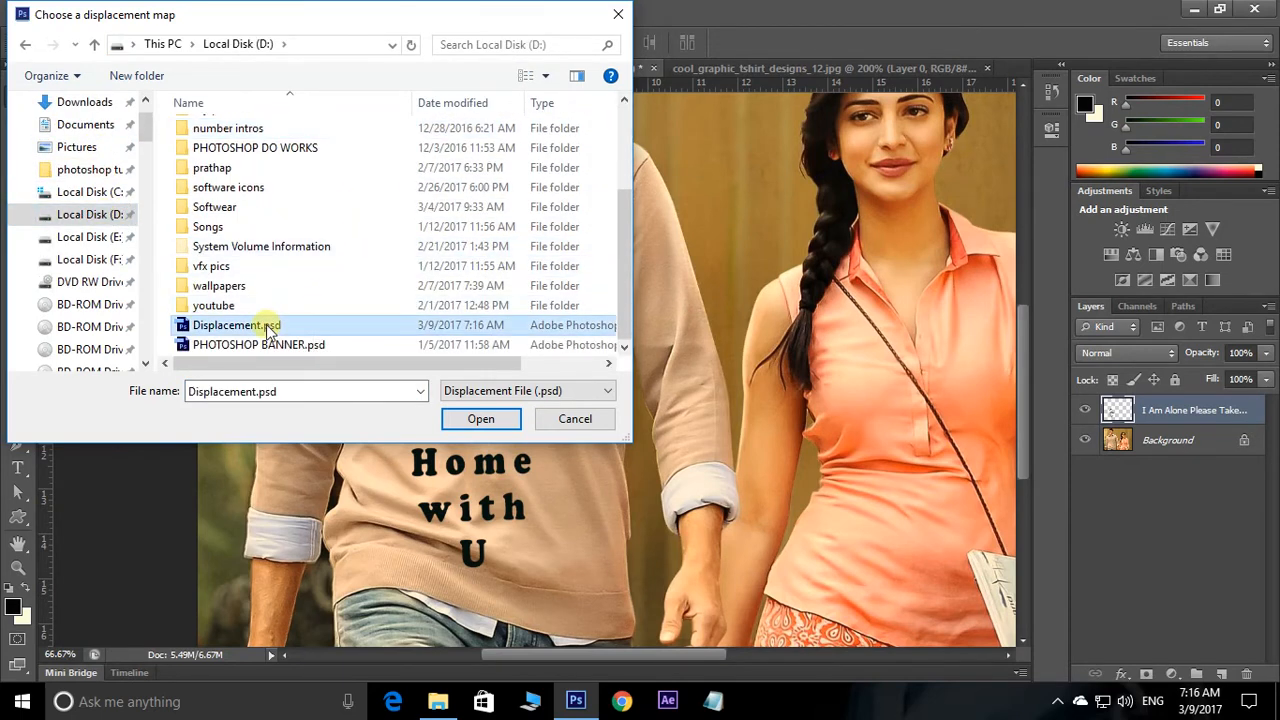
{"action": "left_click", "coordinate": [480, 419]}
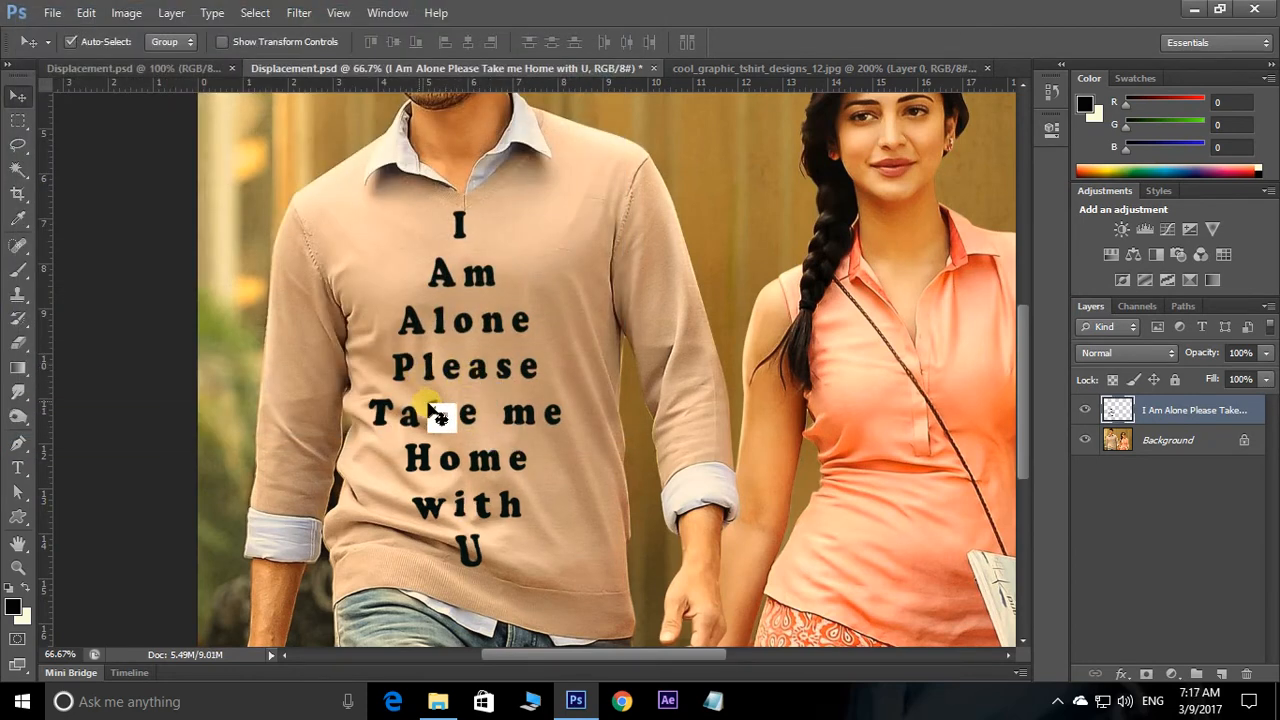
{"action": "left_click", "coordinate": [680, 395]}
{"action": "left_click", "coordinate": [533, 377]}
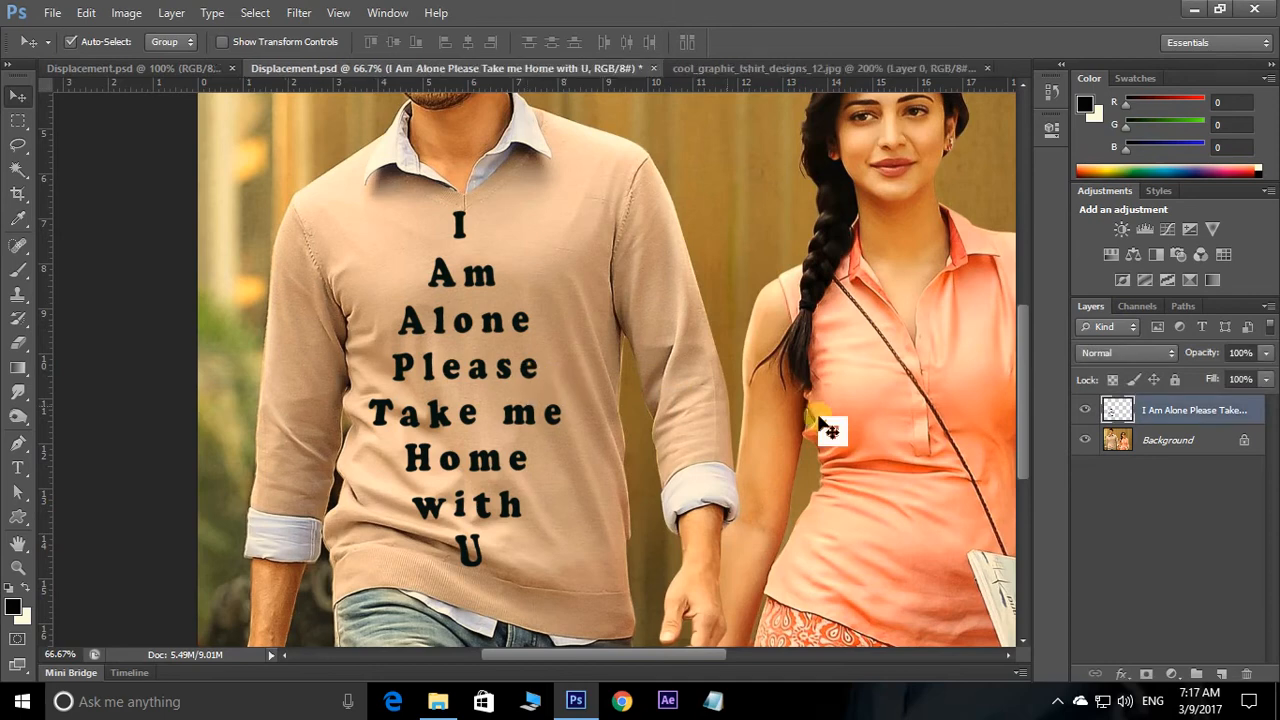
- Reduce the text layer's opacity to 80%, load its lettering as a selection and fill it with red
{"action": "left_click", "coordinate": [1266, 355]}
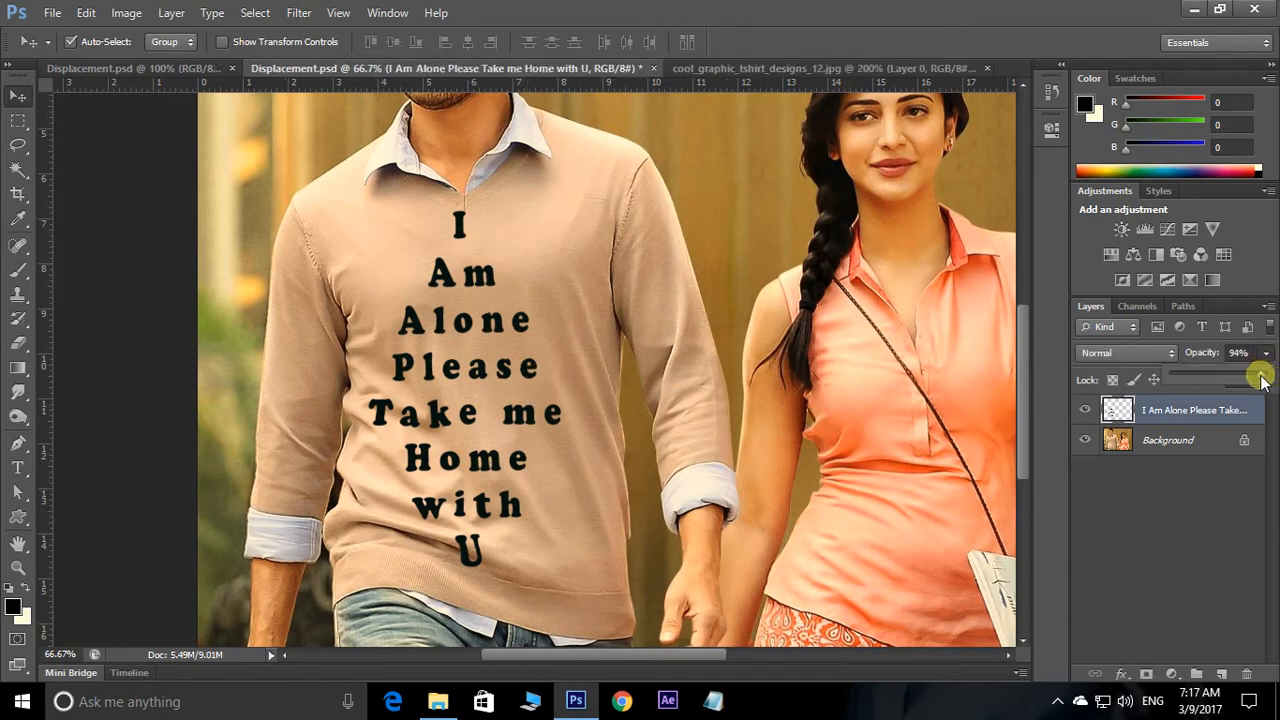
{"action": "left_click_drag", "start_coordinate": [1262, 378], "coordinate": [1248, 378]}
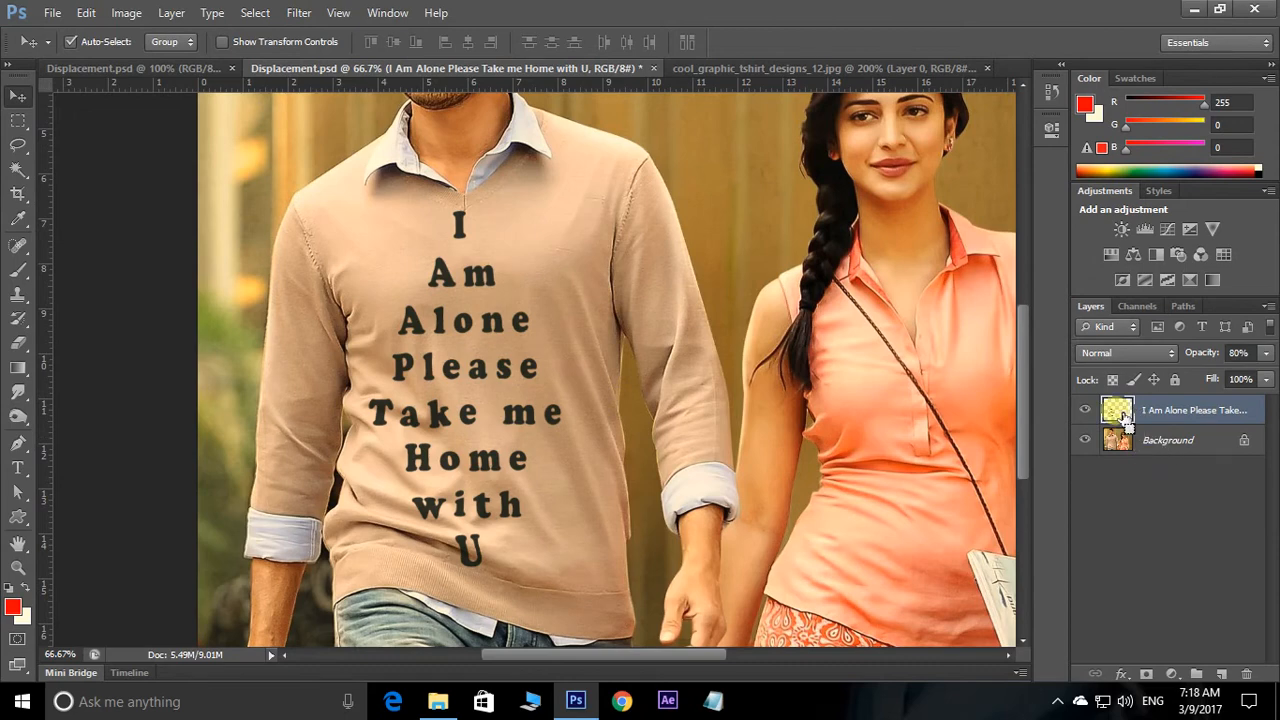
{"action": "left_click_drag", "start_coordinate": [1122, 415], "coordinate": [672, 345]}
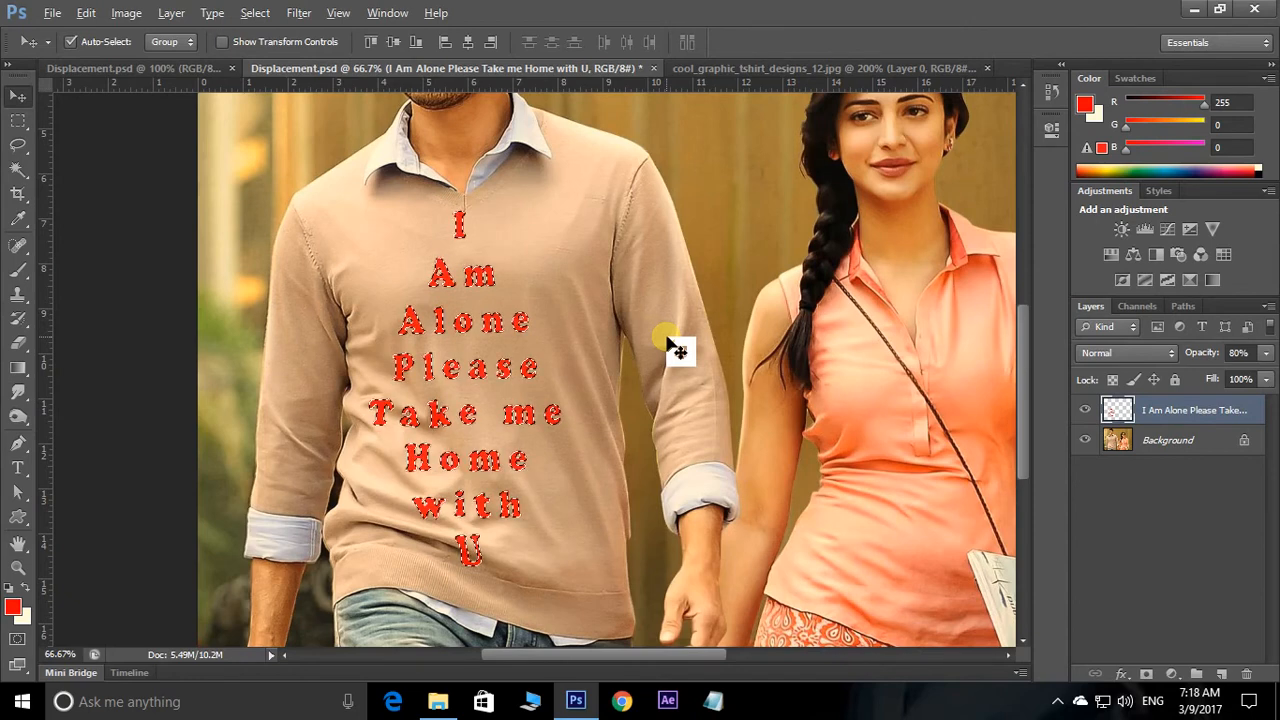
- Stroke the selected lettering with a 3 px black (000000) outline on the outside
{"action": "key", "text": "alt+e"}
{"action": "key", "text": "s"}
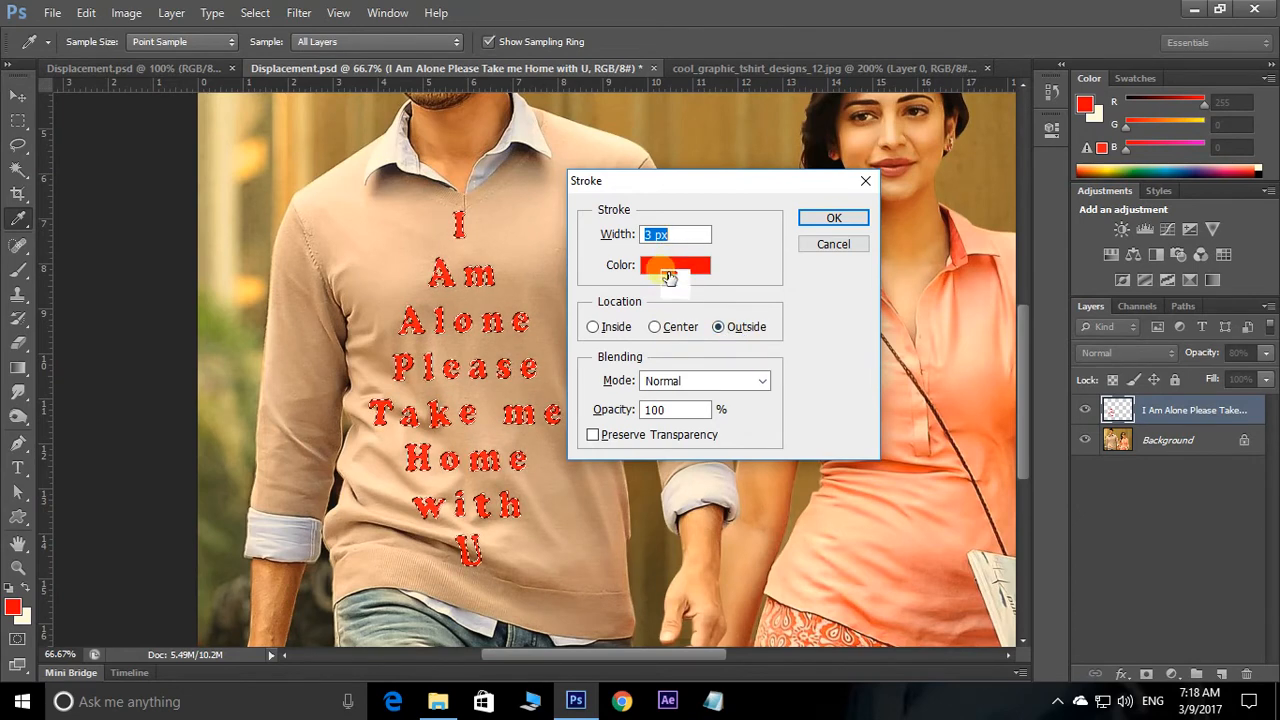
{"action": "left_click", "coordinate": [671, 268]}
{"action": "left_click", "coordinate": [697, 366]}
{"action": "left_click_drag", "start_coordinate": [691, 359], "coordinate": [503, 477]}
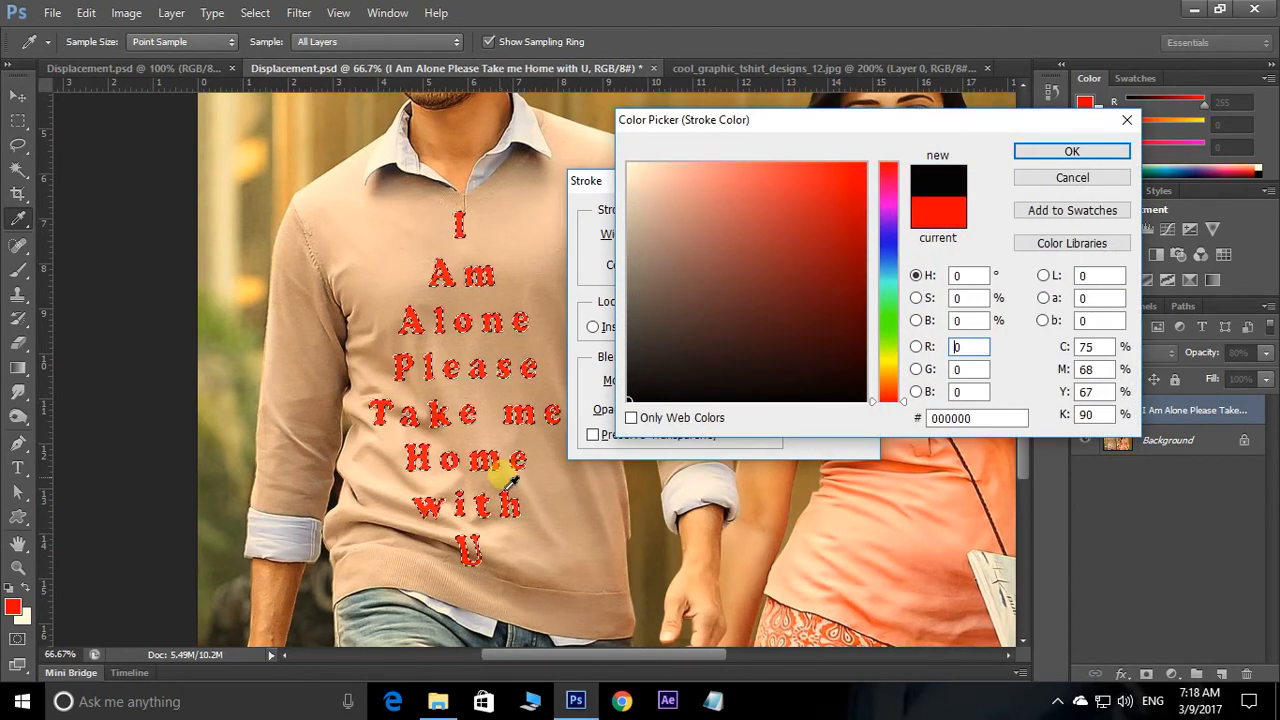
{"action": "left_click", "coordinate": [1090, 148]}
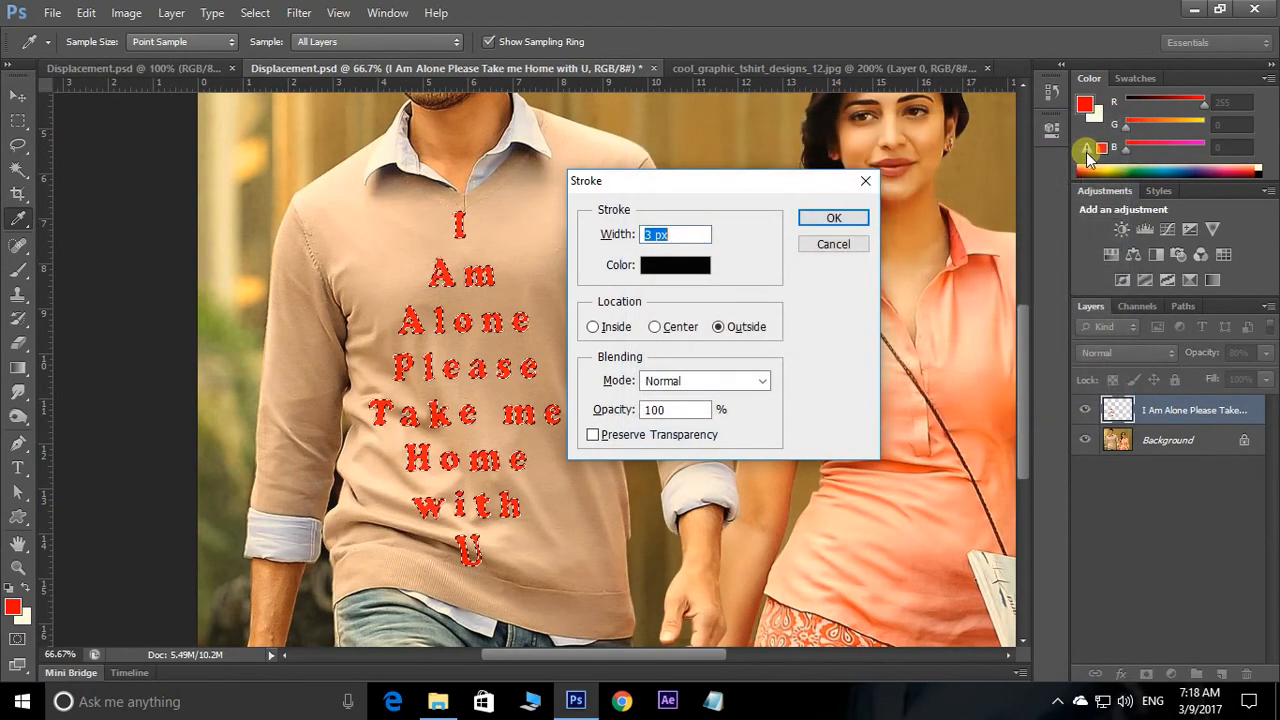
{"action": "left_click", "coordinate": [834, 219]}
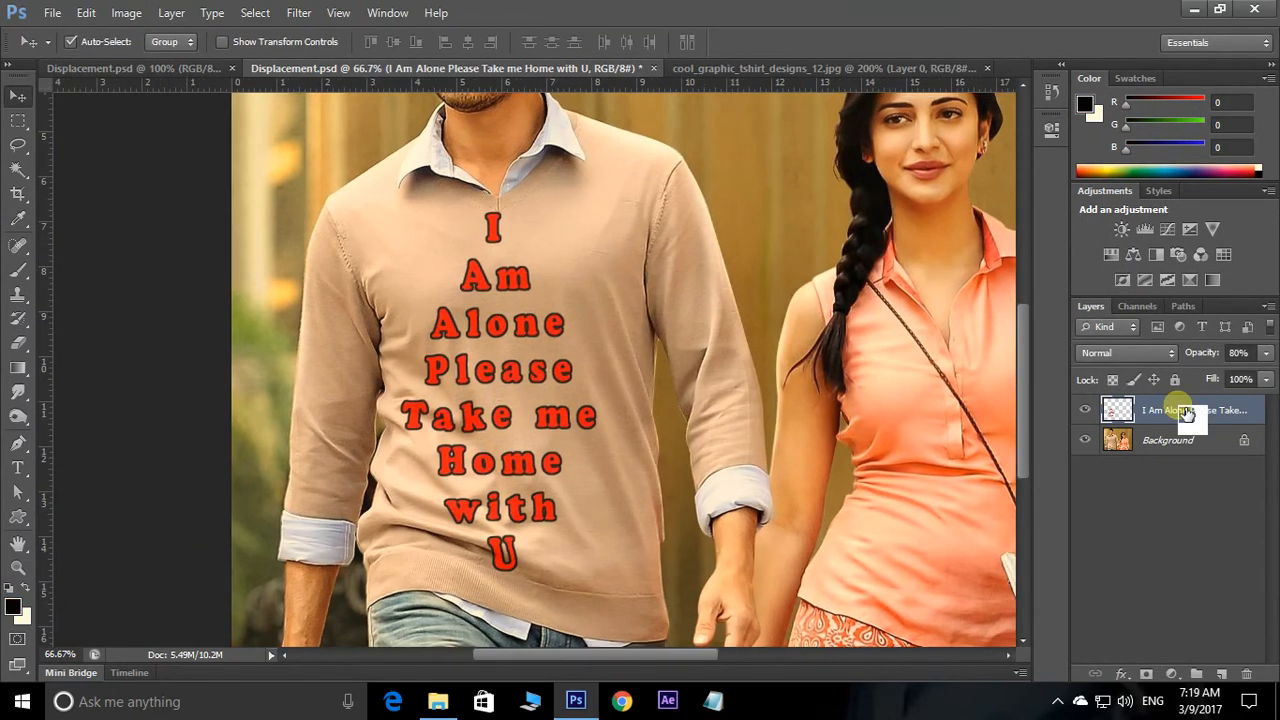
- Set the text layer's blend mode to Overlay
{"action": "left_click", "coordinate": [1128, 355]}
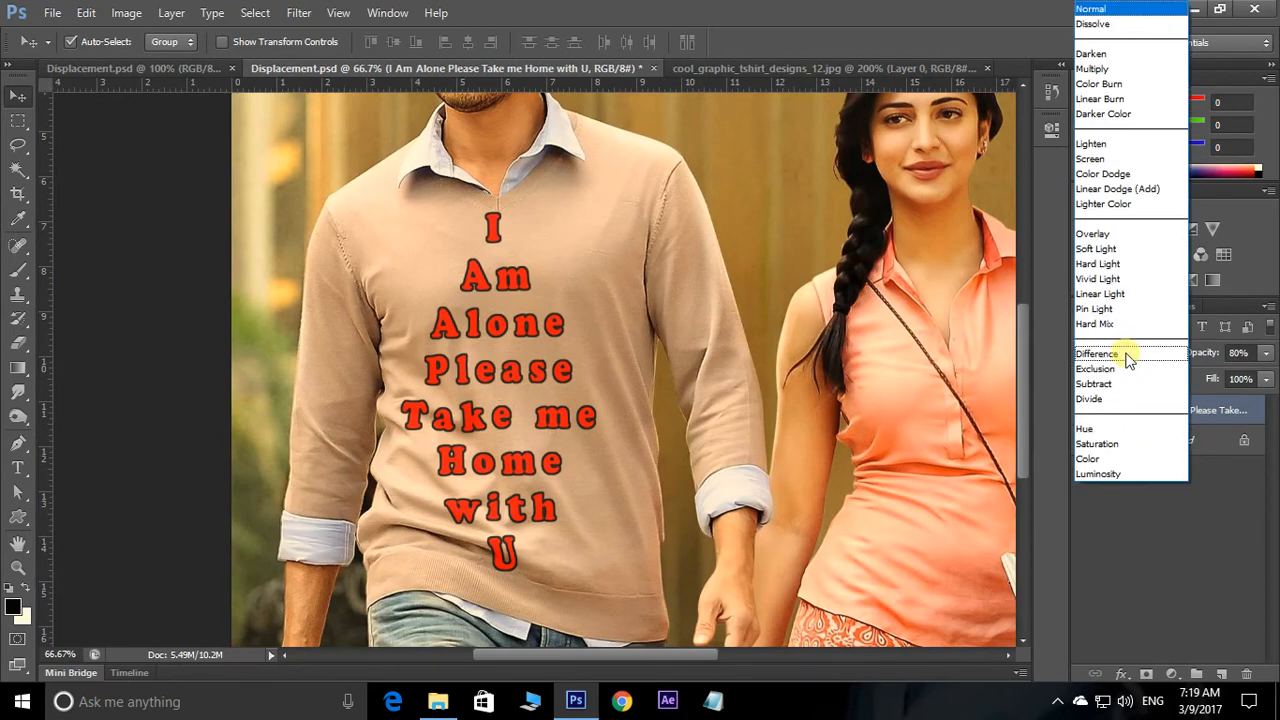
{"action": "left_click", "coordinate": [1101, 234]}
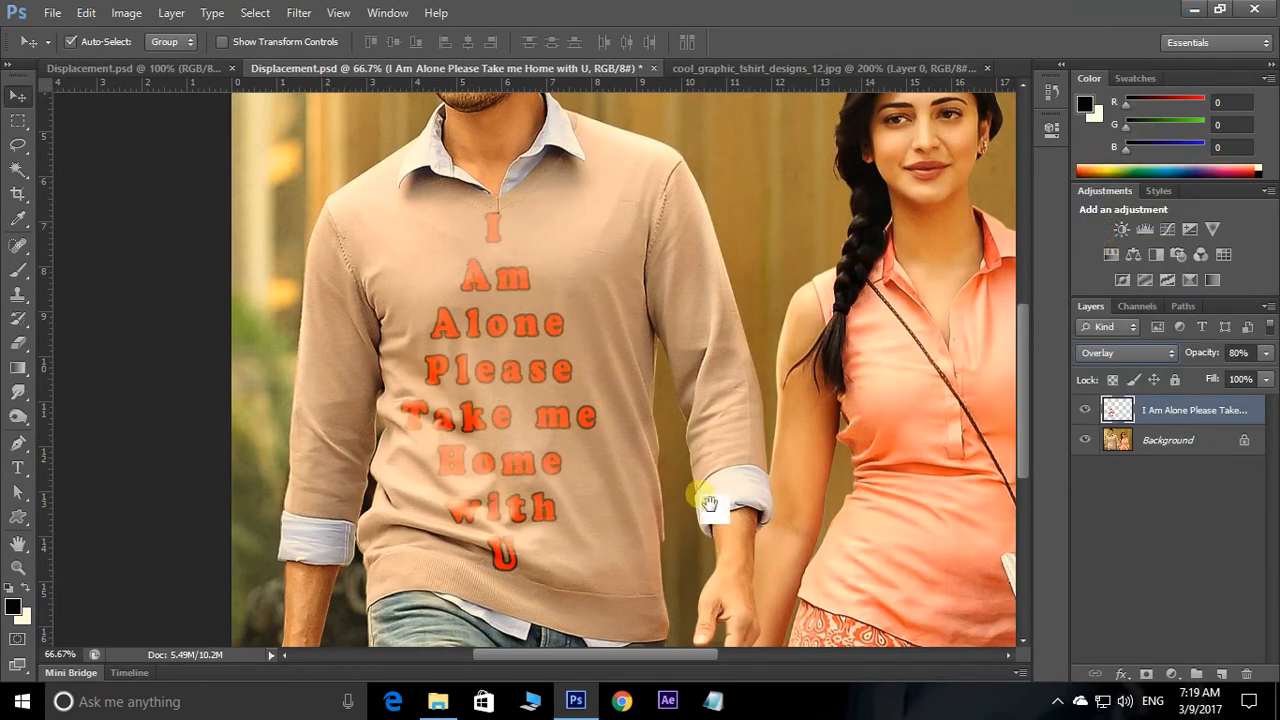
{"action": "left_click_drag", "start_coordinate": [651, 481], "coordinate": [665, 455]}
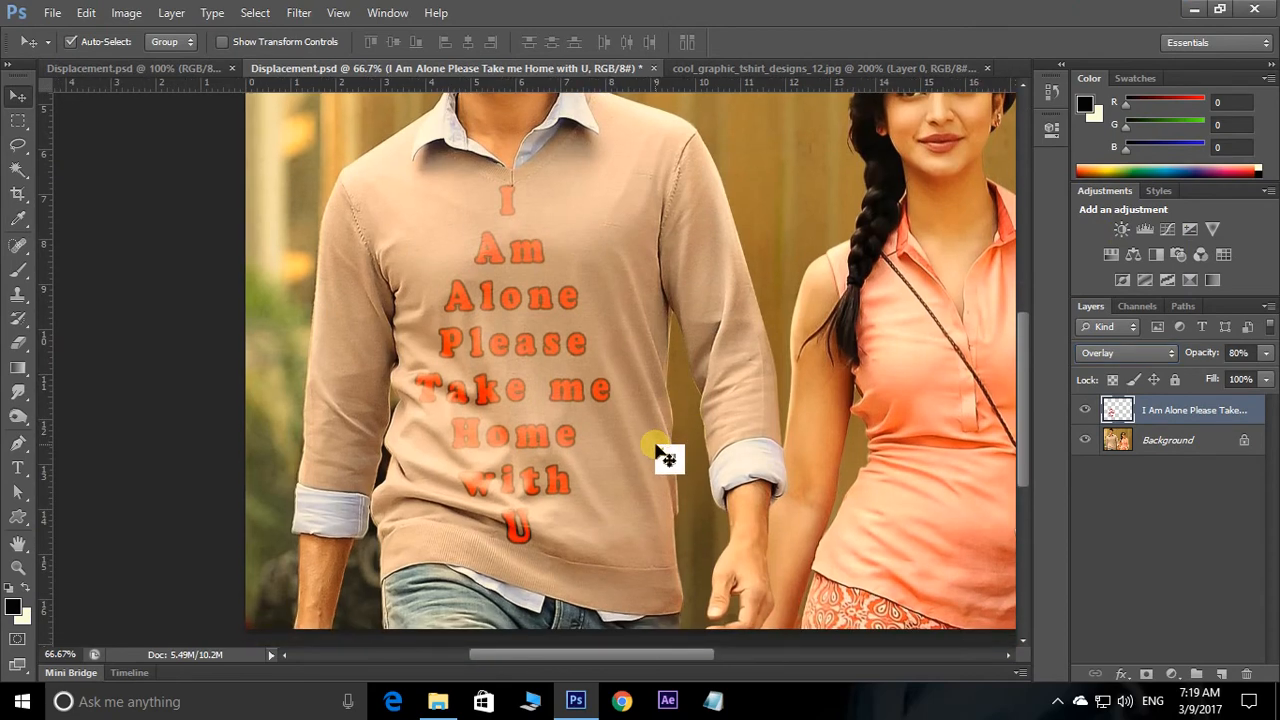
- Examine at 200% how the lettering follows the sweater's folds, from the hem up to the collar
{"action": "key", "text": "ctrl+plus"}
{"action": "key", "text": "ctrl+plus"}
{"action": "left_click_drag", "start_coordinate": [463, 456], "coordinate": [496, 293]}
{"action": "left_click_drag", "start_coordinate": [460, 428], "coordinate": [457, 272]}
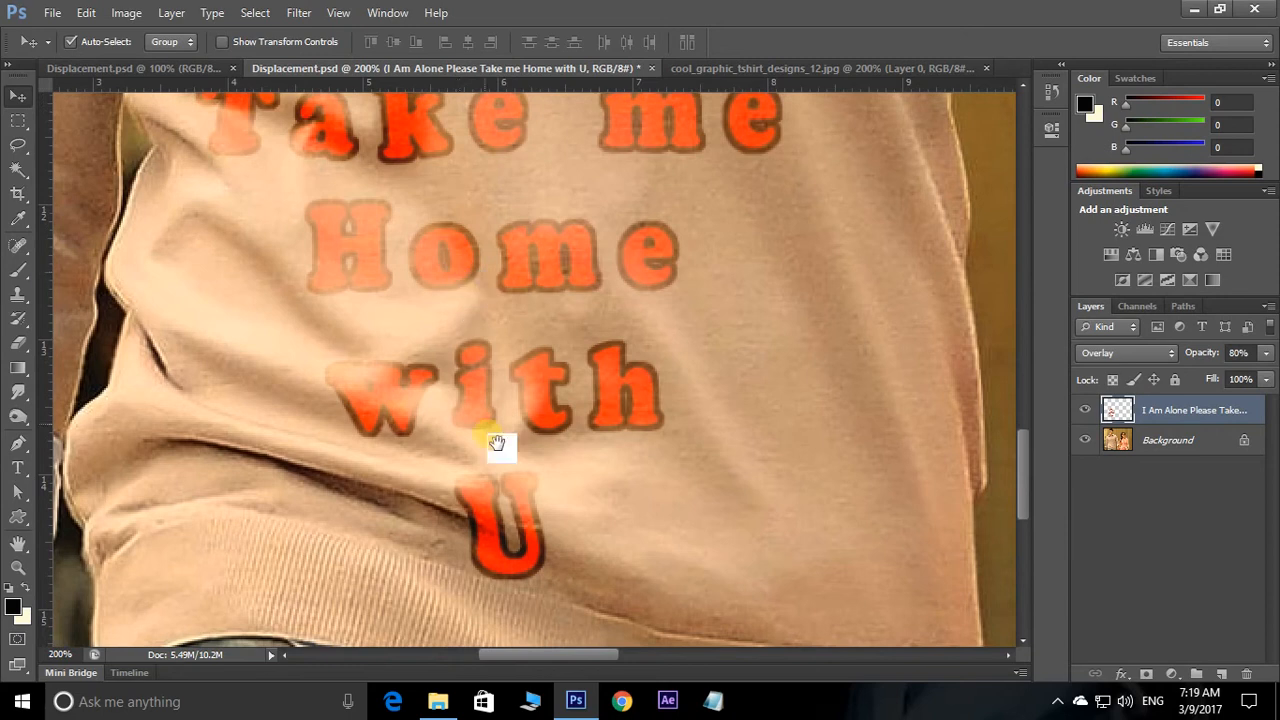
{"action": "left_click_drag", "start_coordinate": [496, 467], "coordinate": [494, 437]}
{"action": "left_click_drag", "start_coordinate": [543, 517], "coordinate": [547, 457]}
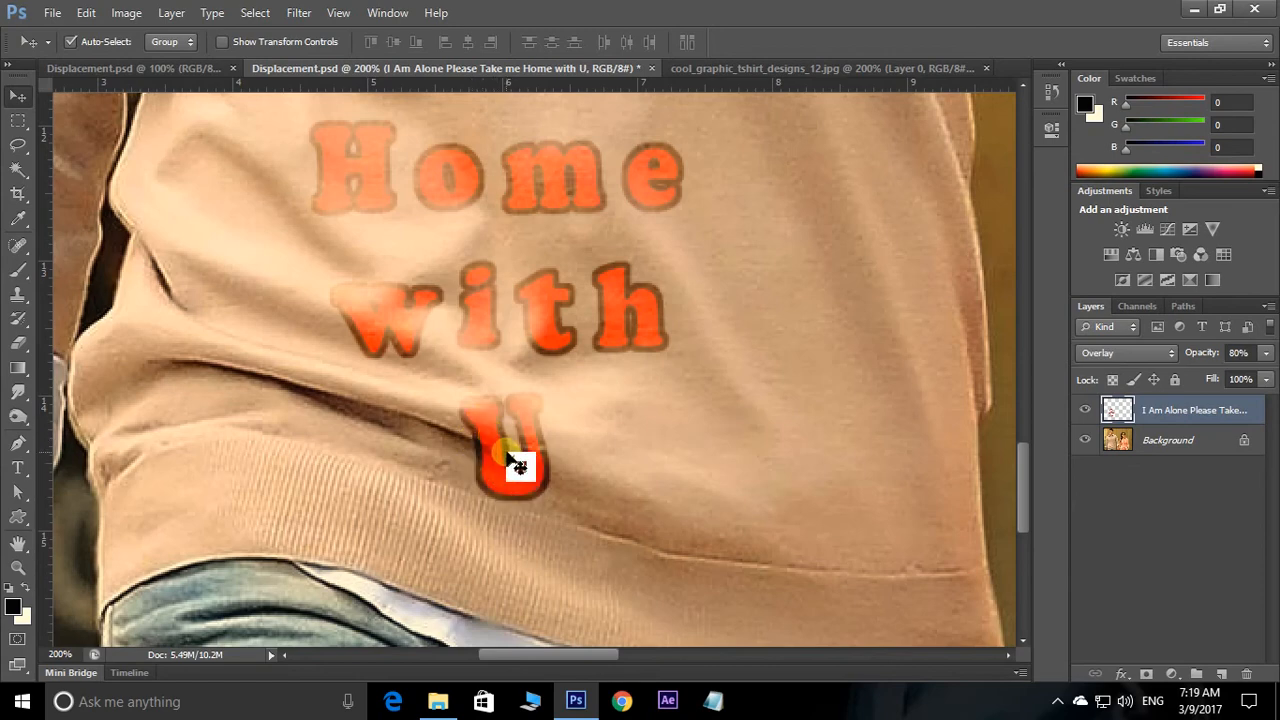
{"action": "left_click_drag", "start_coordinate": [466, 378], "coordinate": [506, 460]}
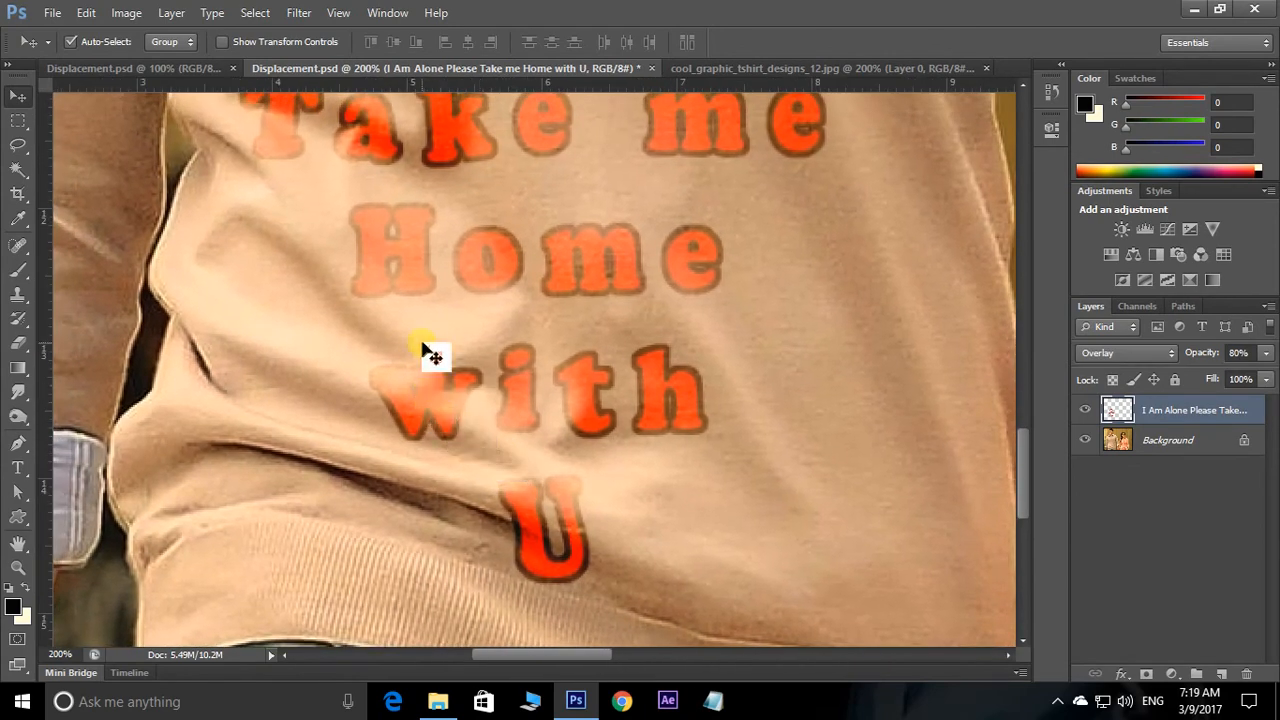
{"action": "left_click_drag", "start_coordinate": [553, 218], "coordinate": [564, 314]}
{"action": "left_click_drag", "start_coordinate": [560, 361], "coordinate": [554, 454]}
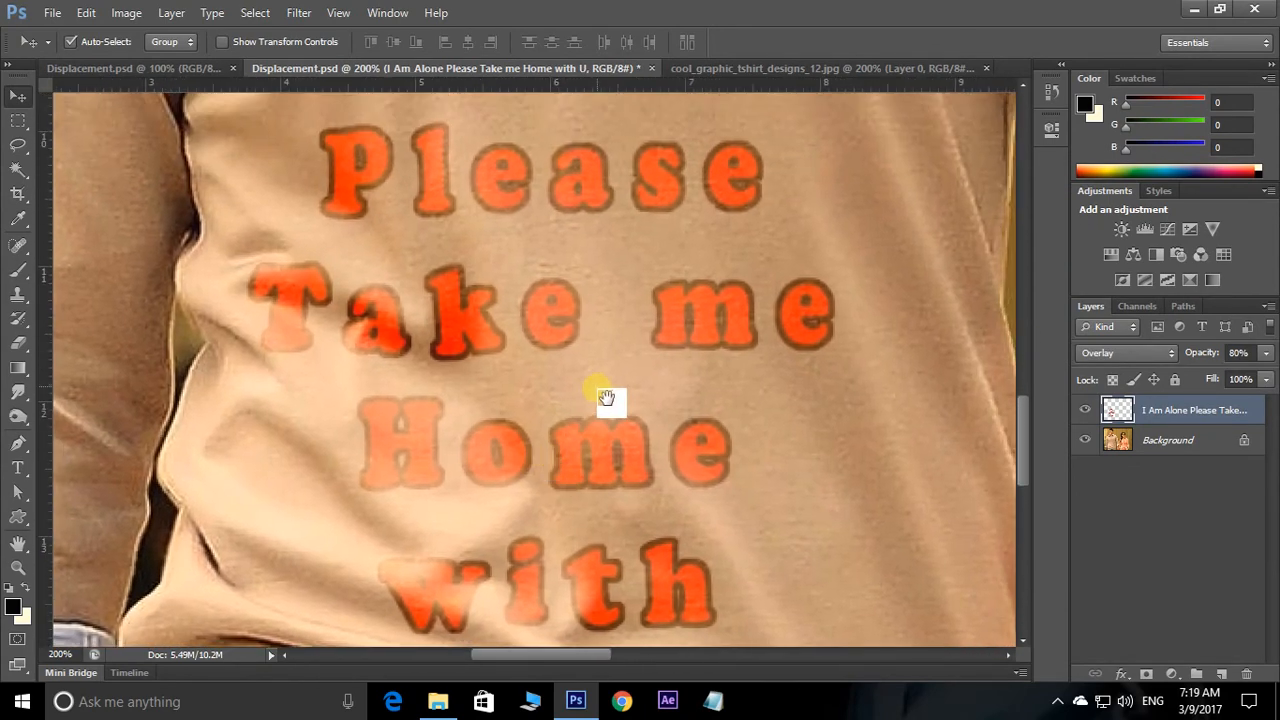
{"action": "left_click_drag", "start_coordinate": [606, 398], "coordinate": [604, 430]}
{"action": "left_click_drag", "start_coordinate": [609, 377], "coordinate": [586, 477]}
{"action": "left_click_drag", "start_coordinate": [614, 334], "coordinate": [537, 409]}
{"action": "left_click_drag", "start_coordinate": [586, 286], "coordinate": [596, 479]}
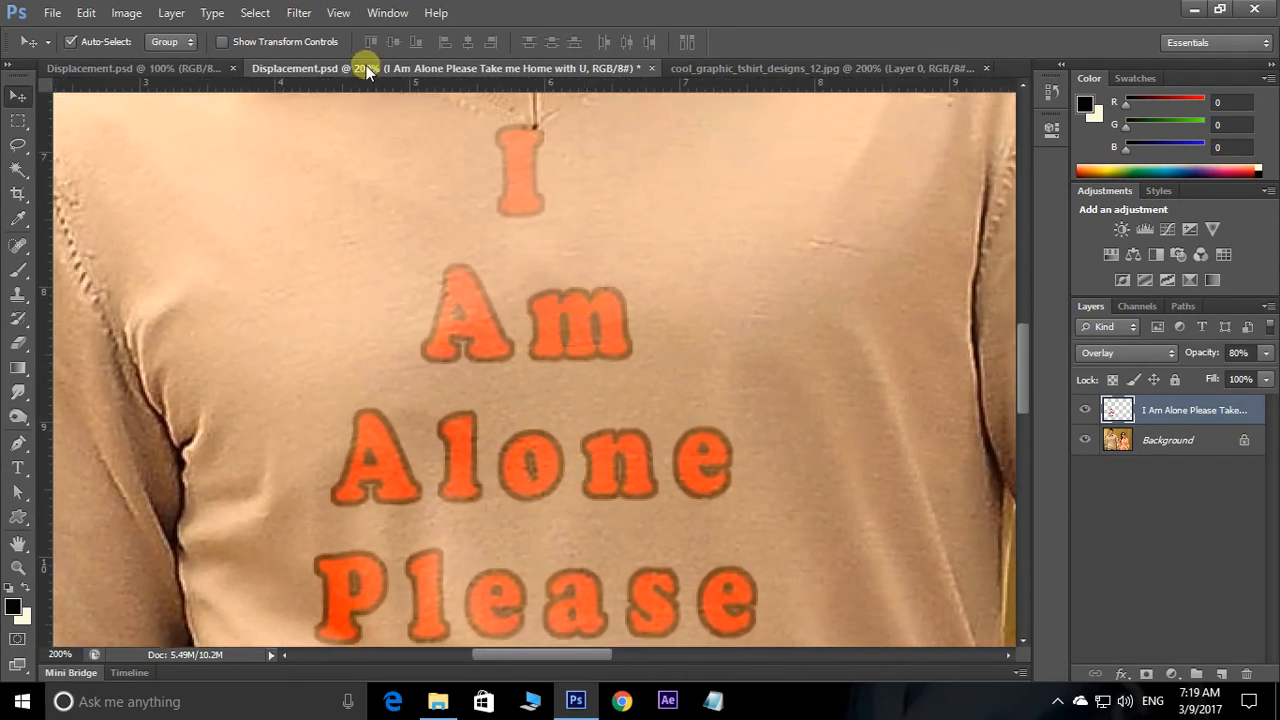
- Inspect the blended design on the green T-shirt at 200%, and return to the sweater document
{"action": "left_click", "coordinate": [186, 70]}
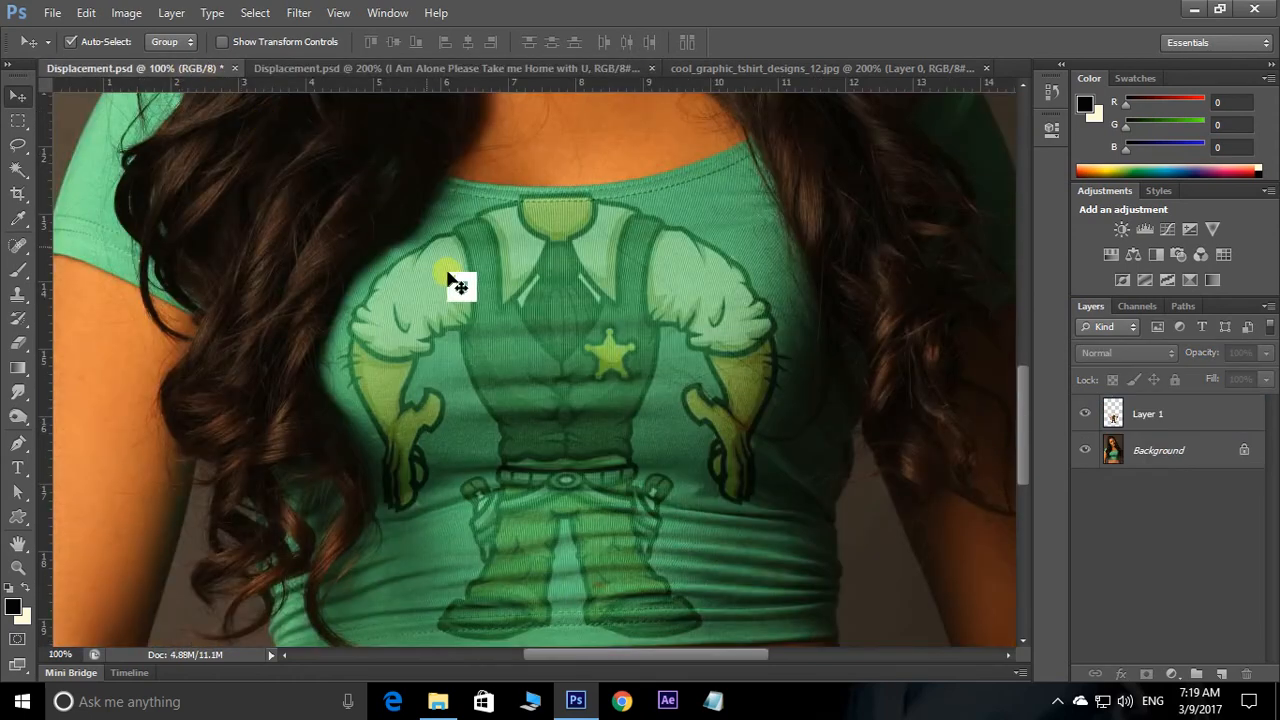
{"action": "key", "text": "ctrl+plus"}
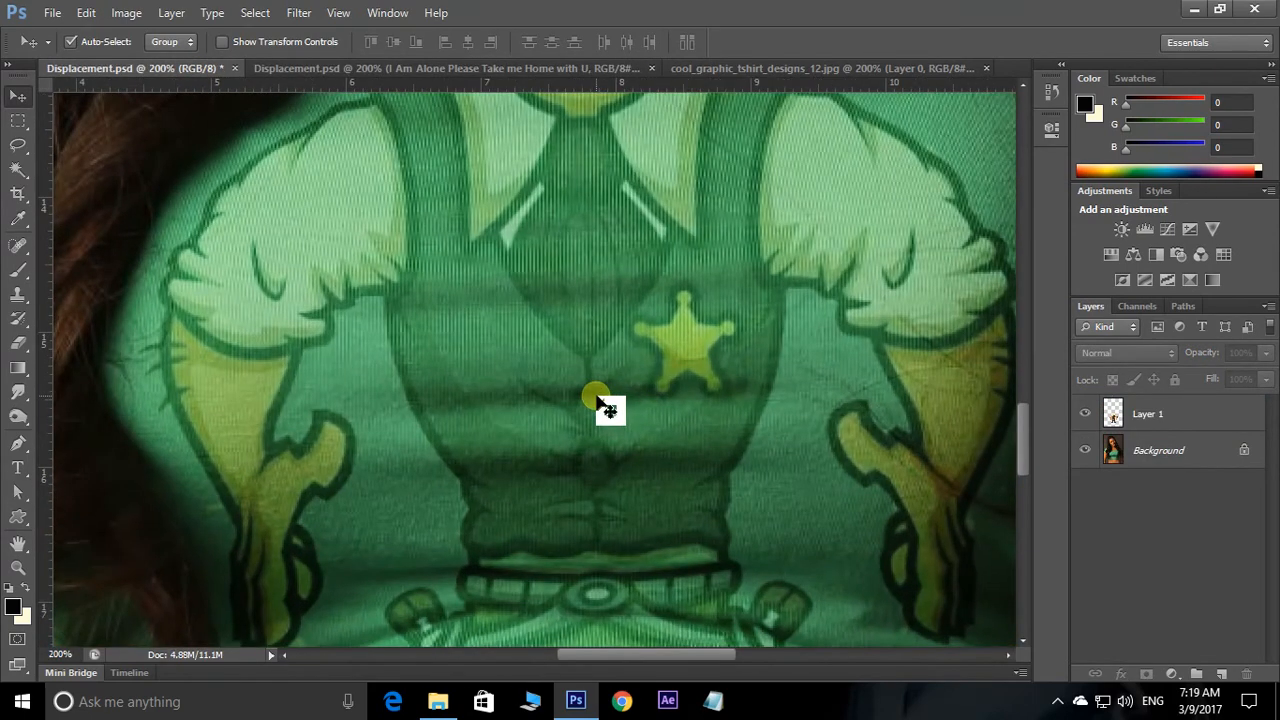
{"action": "left_click_drag", "start_coordinate": [557, 422], "coordinate": [540, 217]}
{"action": "left_click_drag", "start_coordinate": [708, 271], "coordinate": [695, 357]}
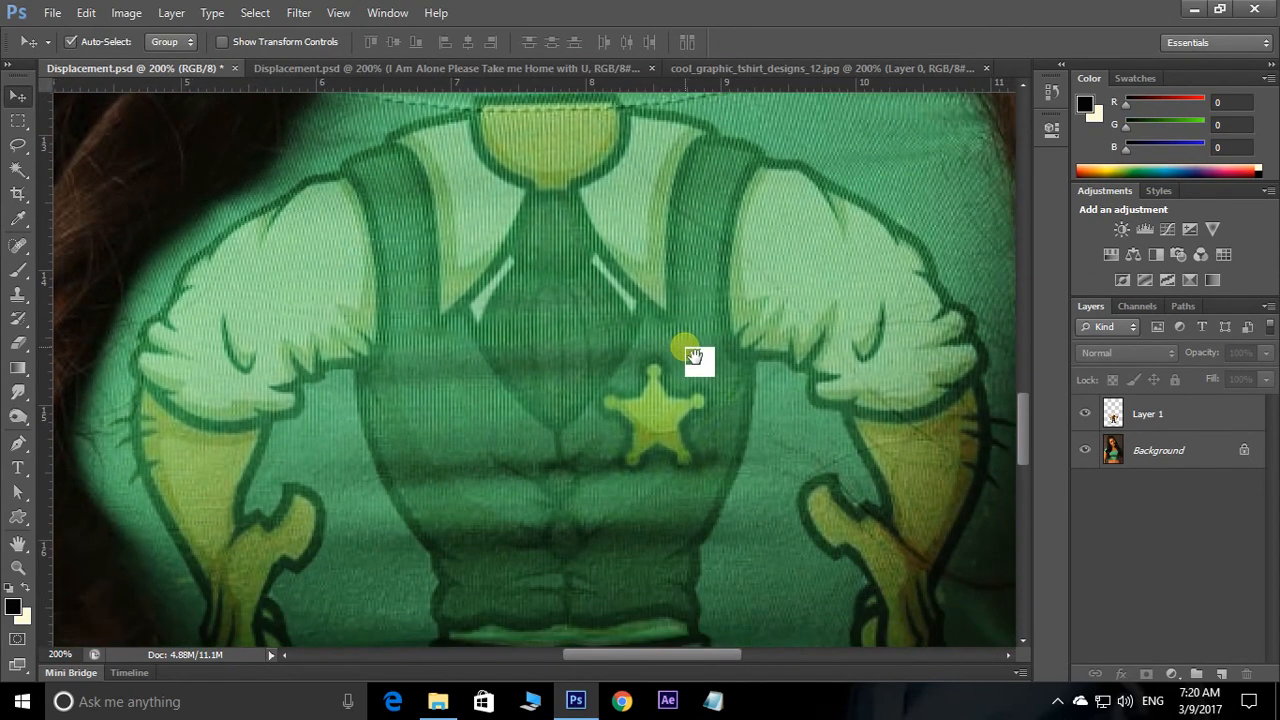
{"action": "left_click", "coordinate": [552, 65]}
{"action": "left_click_drag", "start_coordinate": [600, 491], "coordinate": [603, 310]}
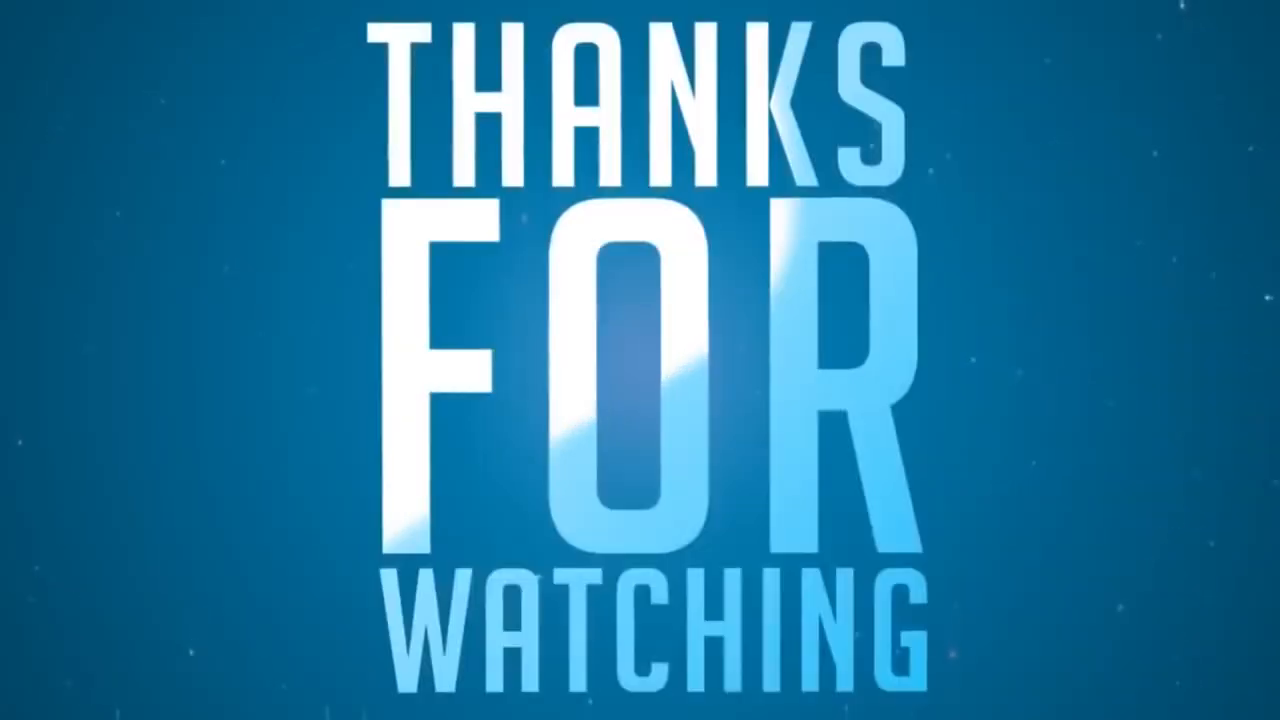